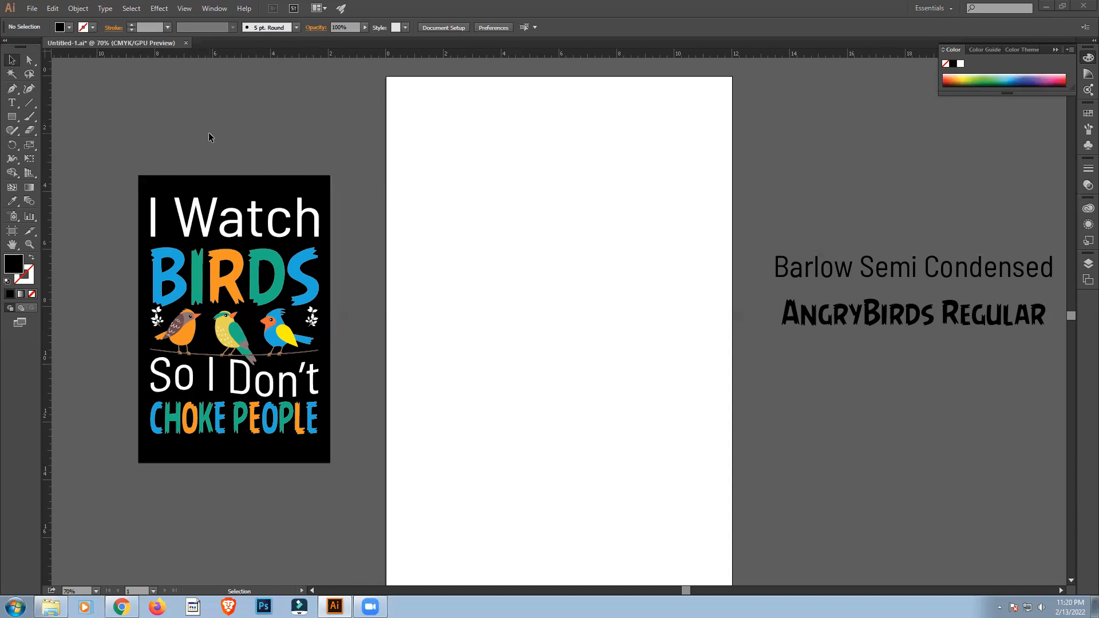
drag(203, 149, 255, 247)
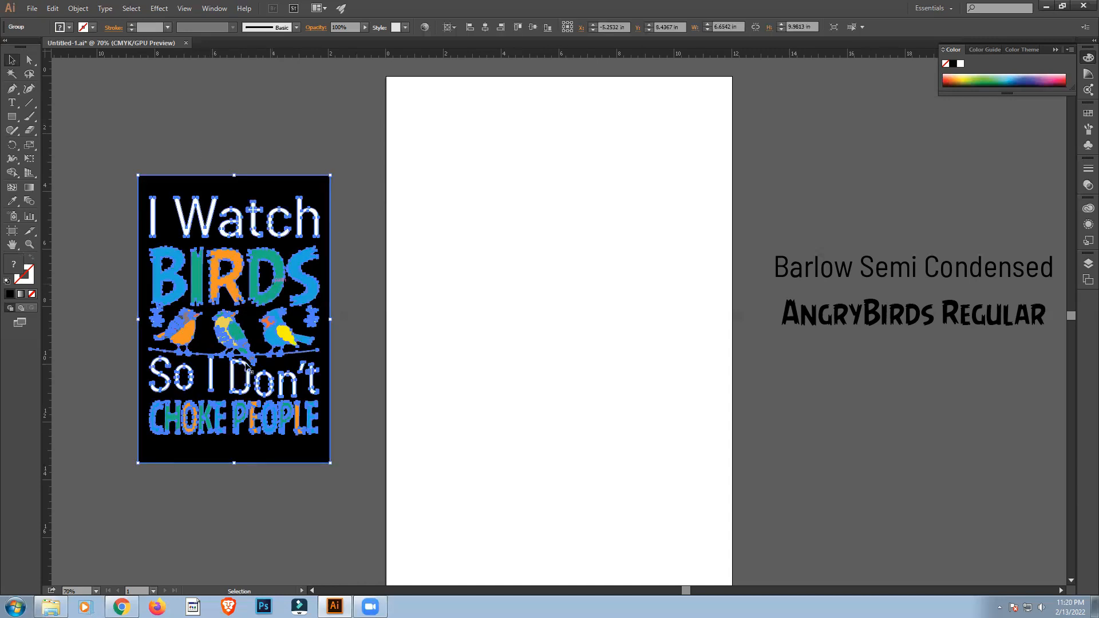
click(373, 346)
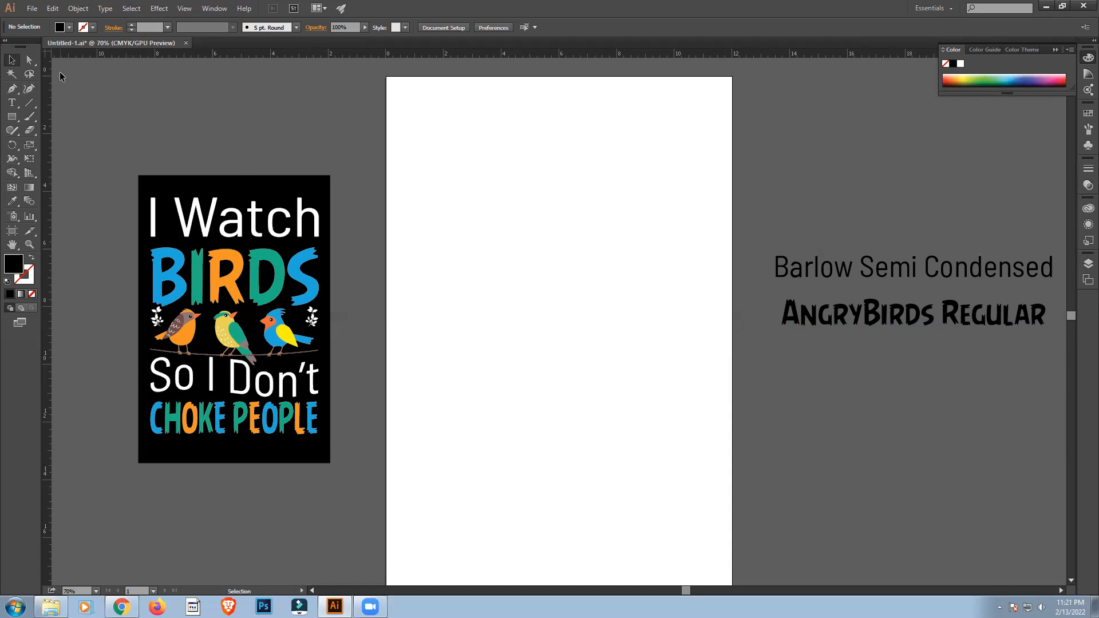
Add the text "I Watch" near the top of the artboard and enlarge it to about 3.48 in wide.
click(11, 102)
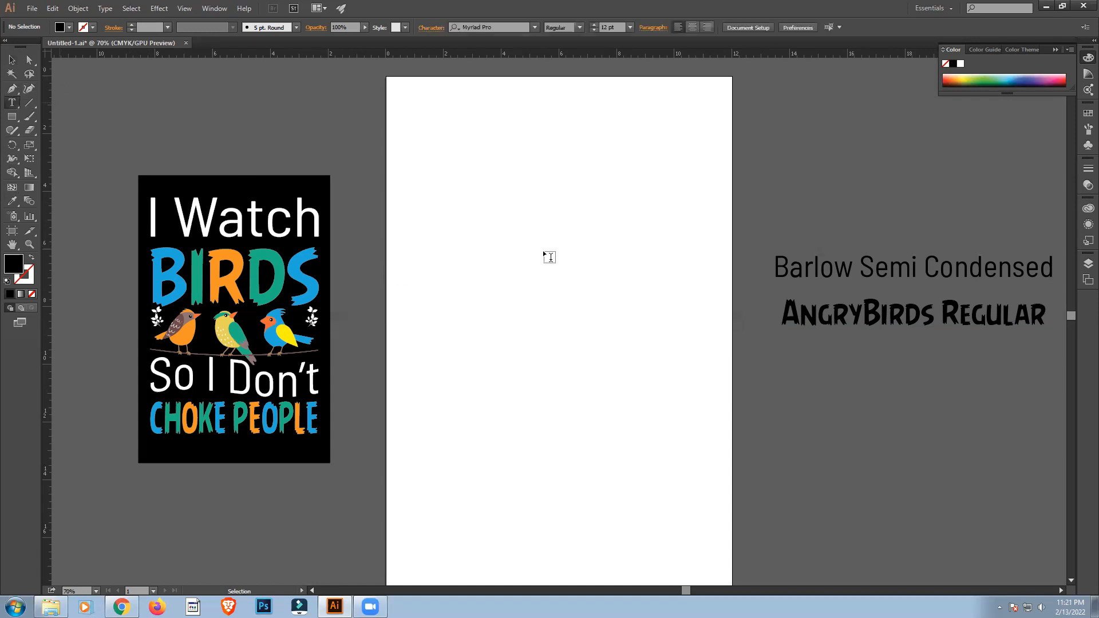
click(440, 147)
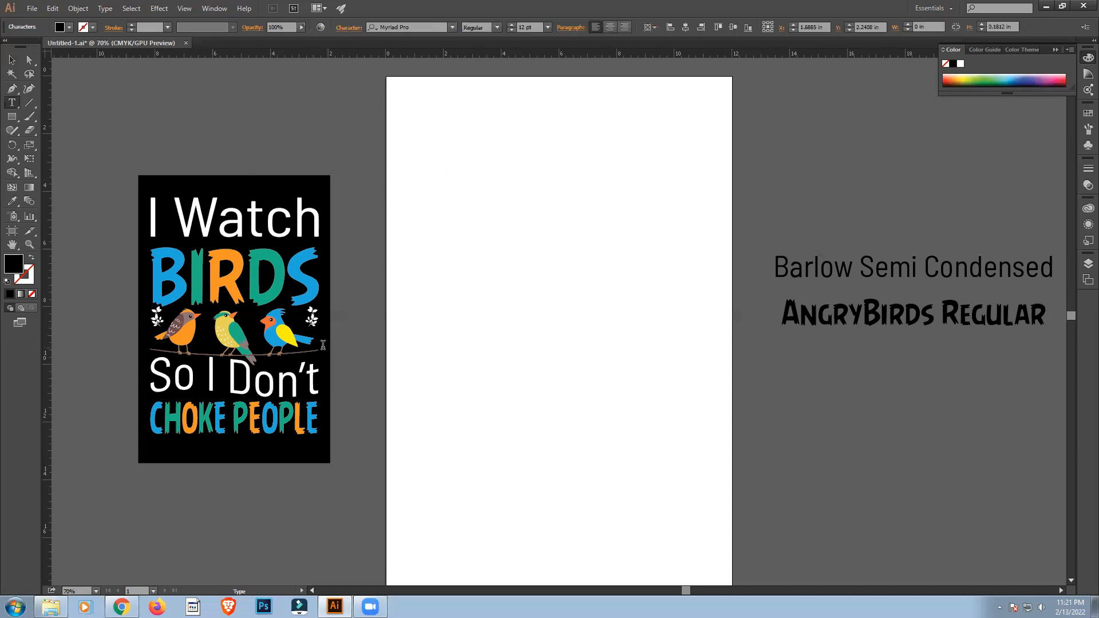
text(I Watch)
click(11, 60)
click(442, 140)
drag(450, 143, 491, 172)
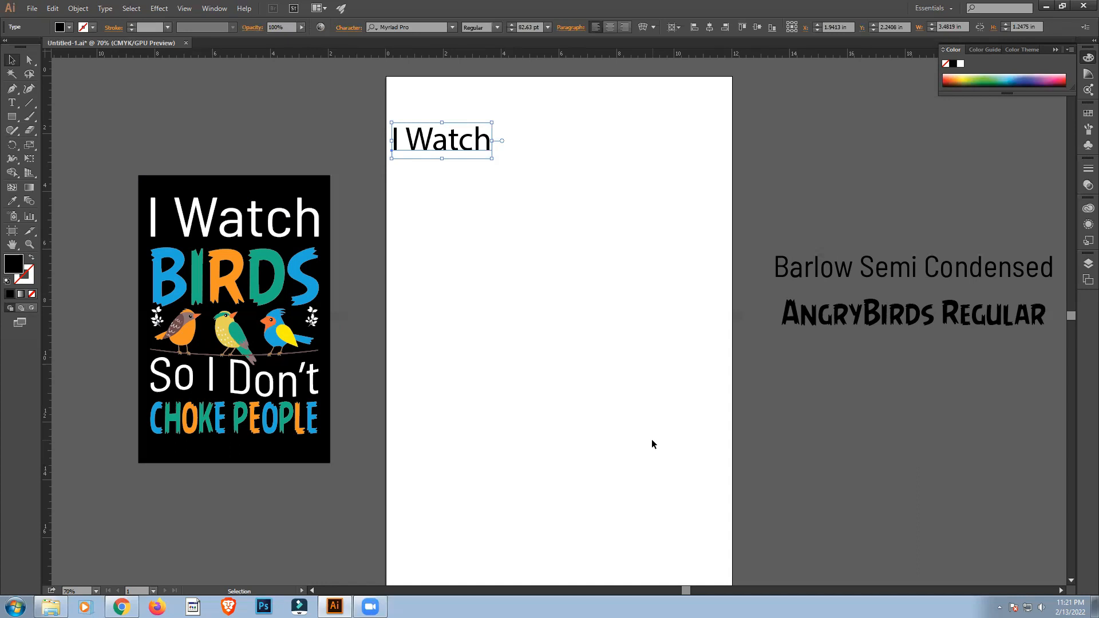
Duplicate the "I Watch" text just below itself and change the copy's wording to "BIRDS".
drag(446, 142, 464, 187)
triple_click(463, 187)
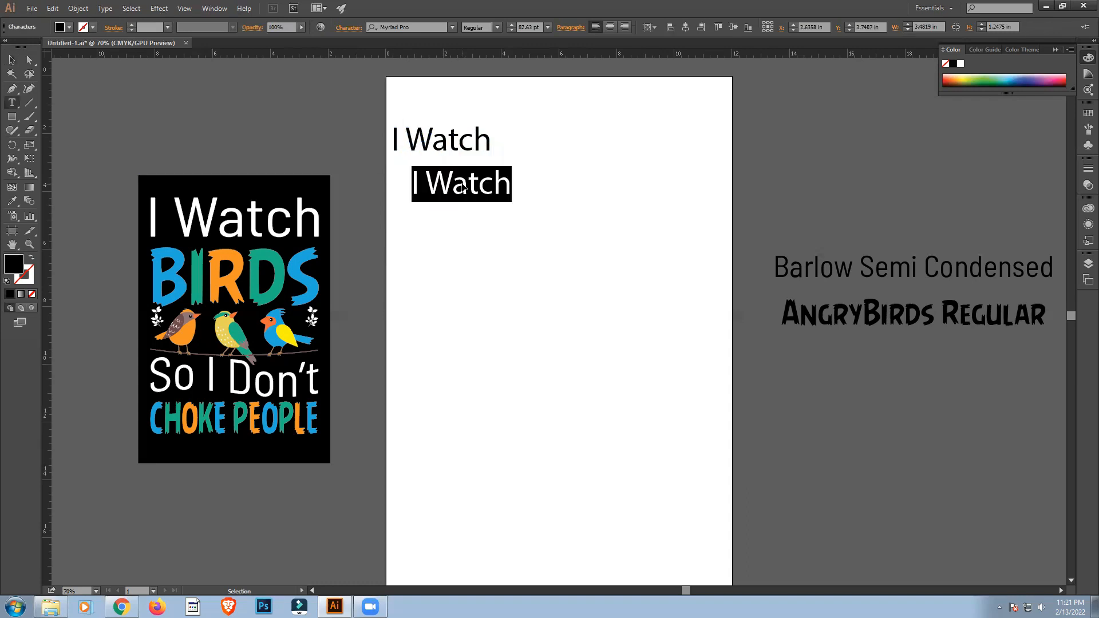
text(BI)
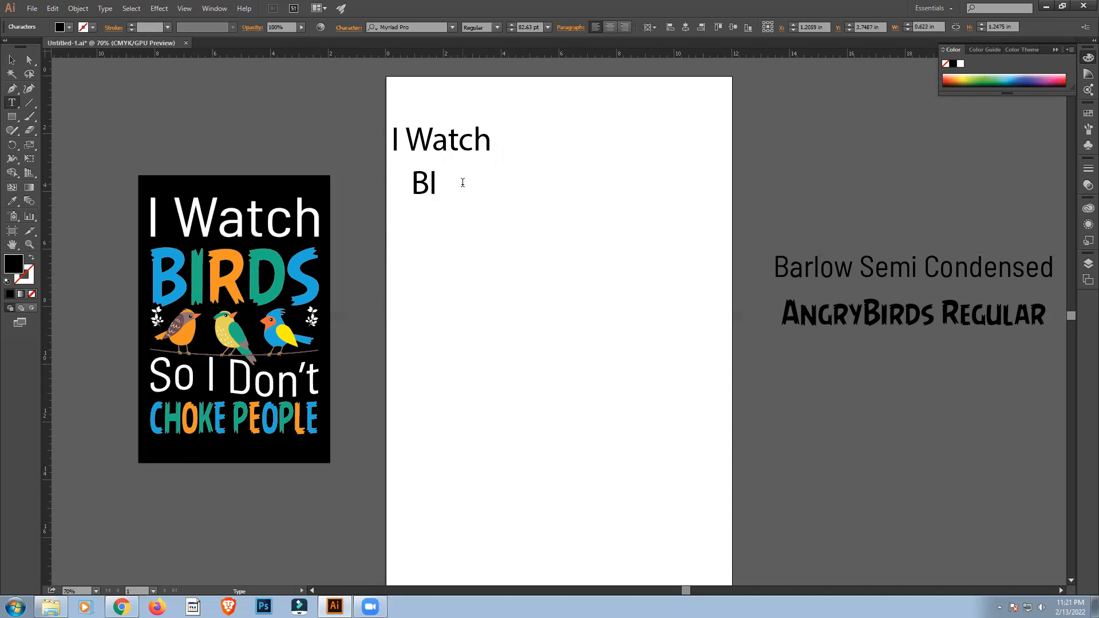
text(RDS)
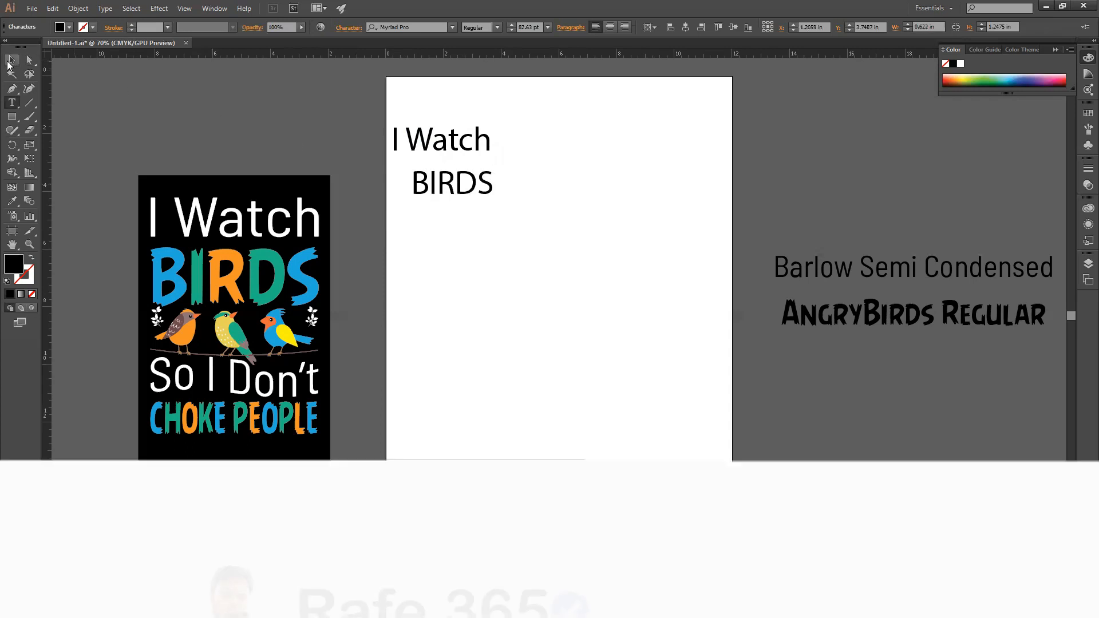
click(10, 61)
Duplicate the "BIRDS" text below itself and change the copy's wording to "So I Don't".
drag(466, 188, 489, 244)
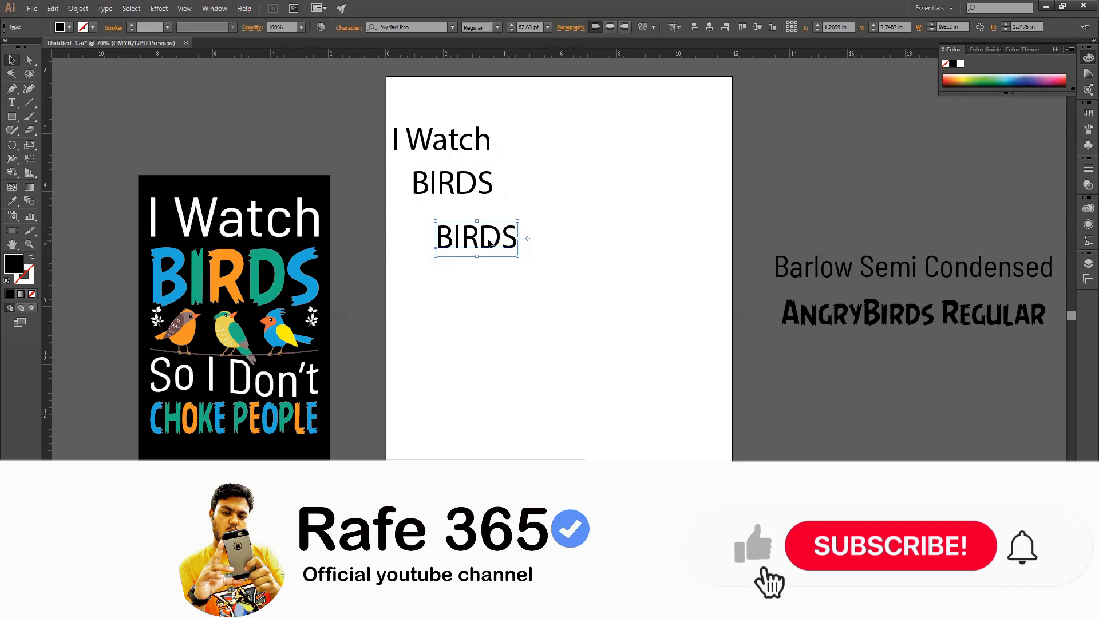
double_click(490, 243)
double_click(489, 237)
text(S)
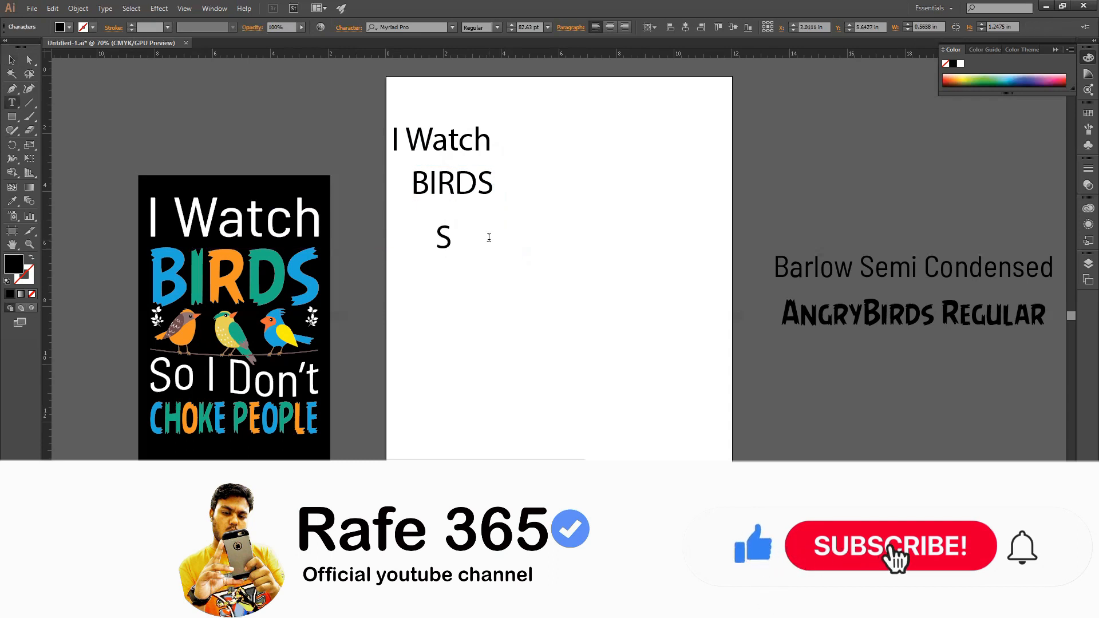
text(o I)
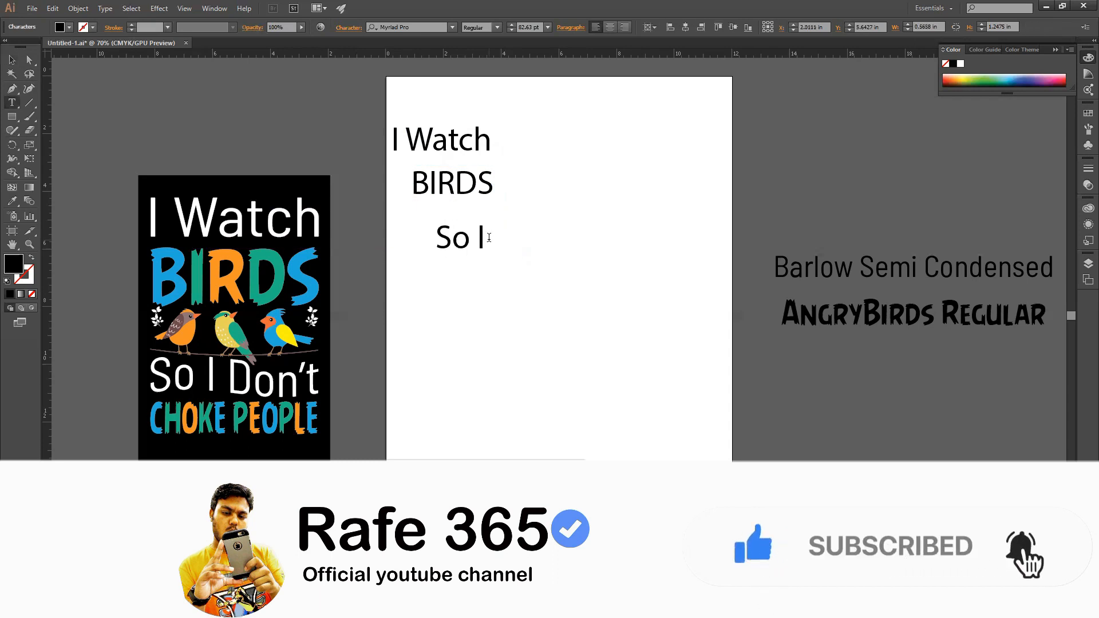
text( Don)
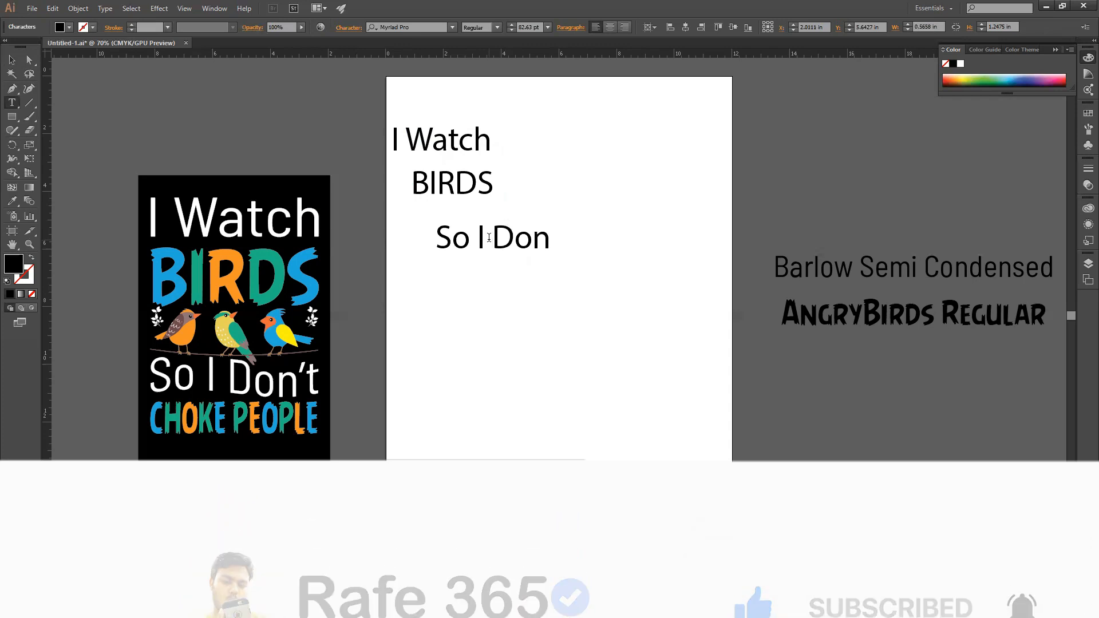
text('t)
click(12, 59)
Duplicate the "So I Don't" text below itself and change the copy's wording to "CHOKE PEOPLE".
drag(523, 238, 524, 307)
triple_click(524, 306)
text(CHOKE PEOPLE)
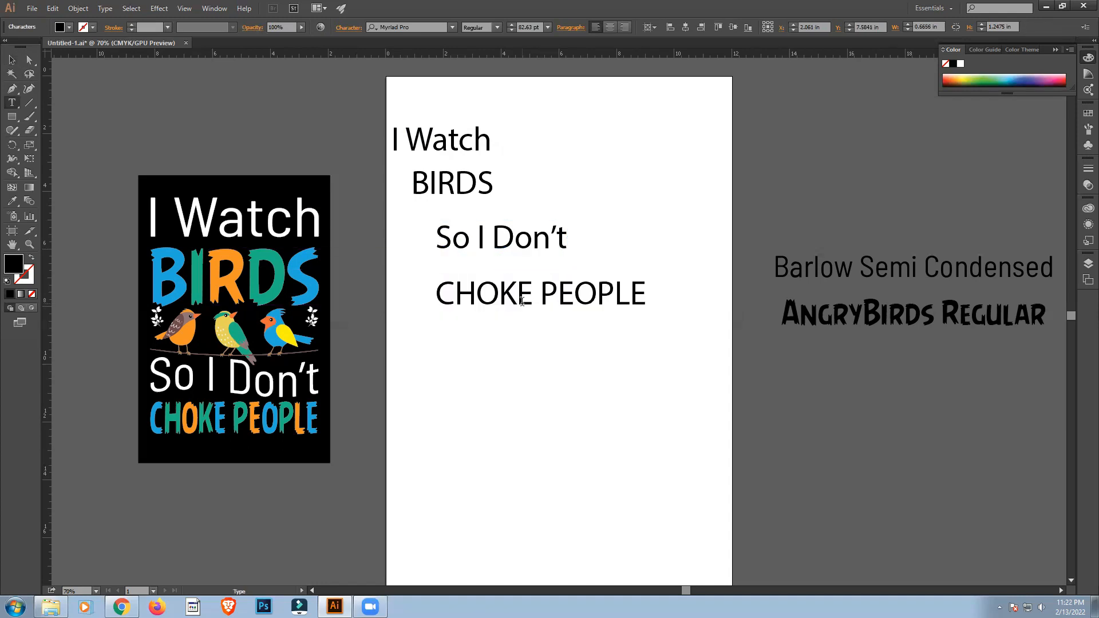
click(13, 59)
click(508, 449)
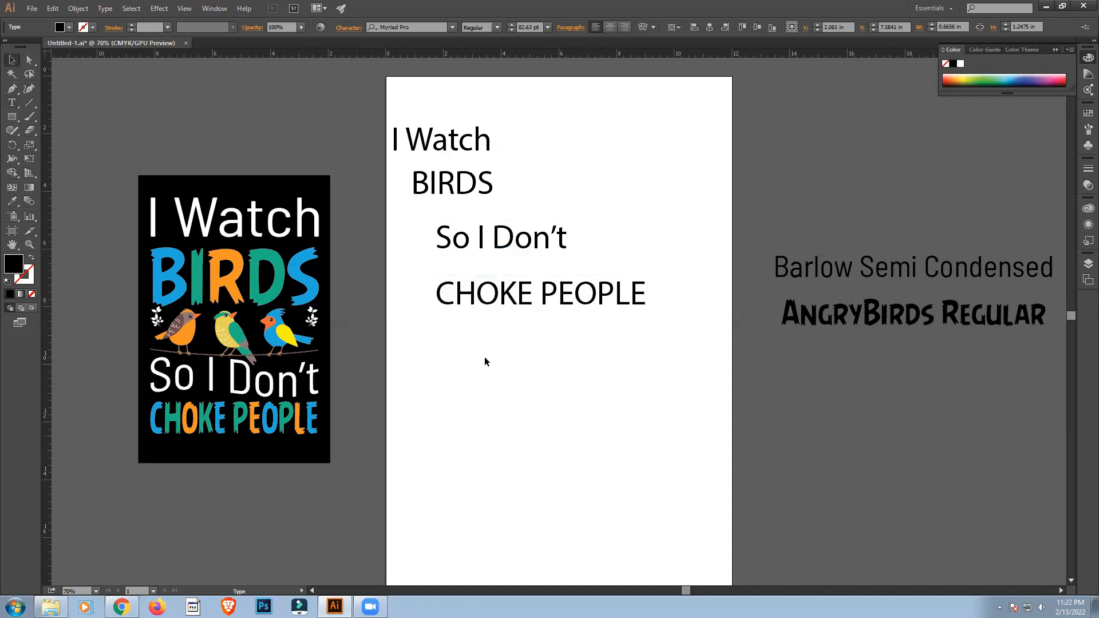
drag(412, 104, 560, 341)
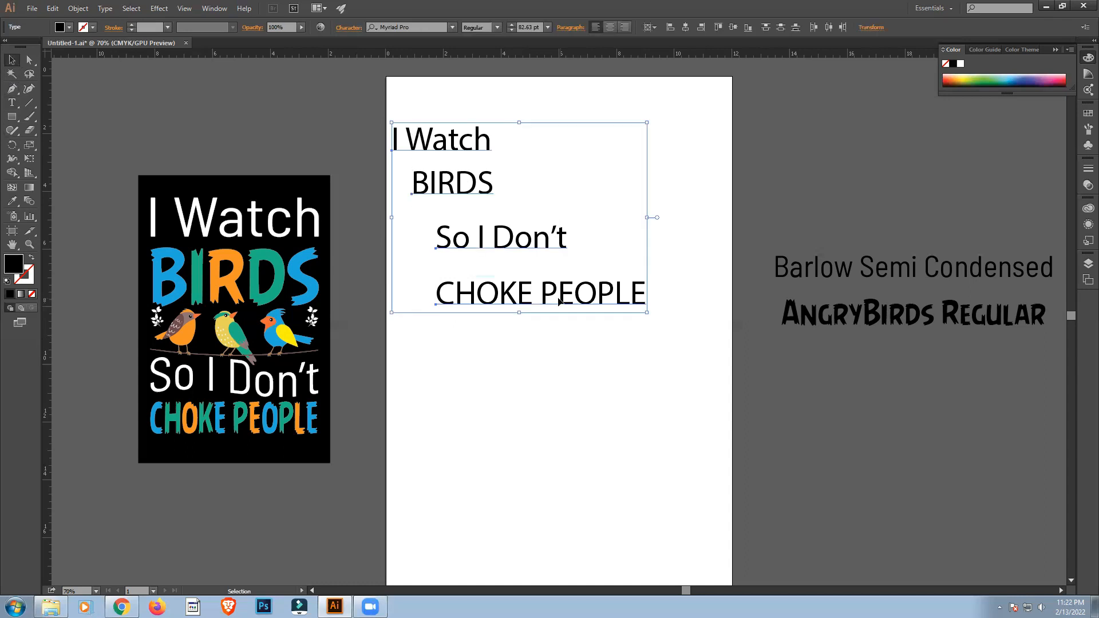
click(576, 449)
click(447, 146)
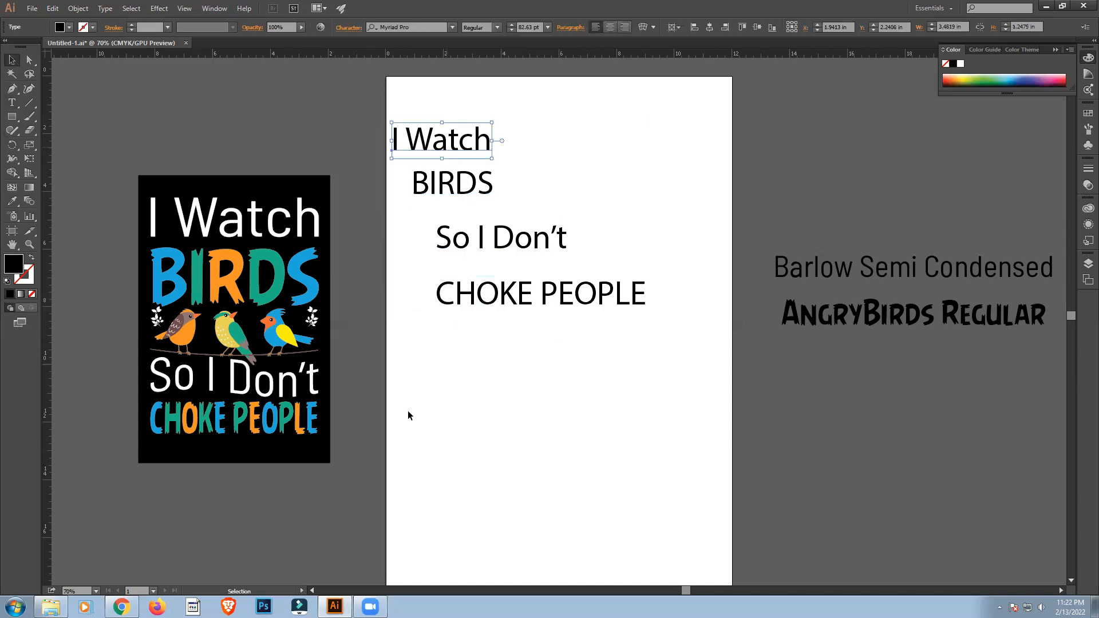
click(401, 27)
text(BAR)
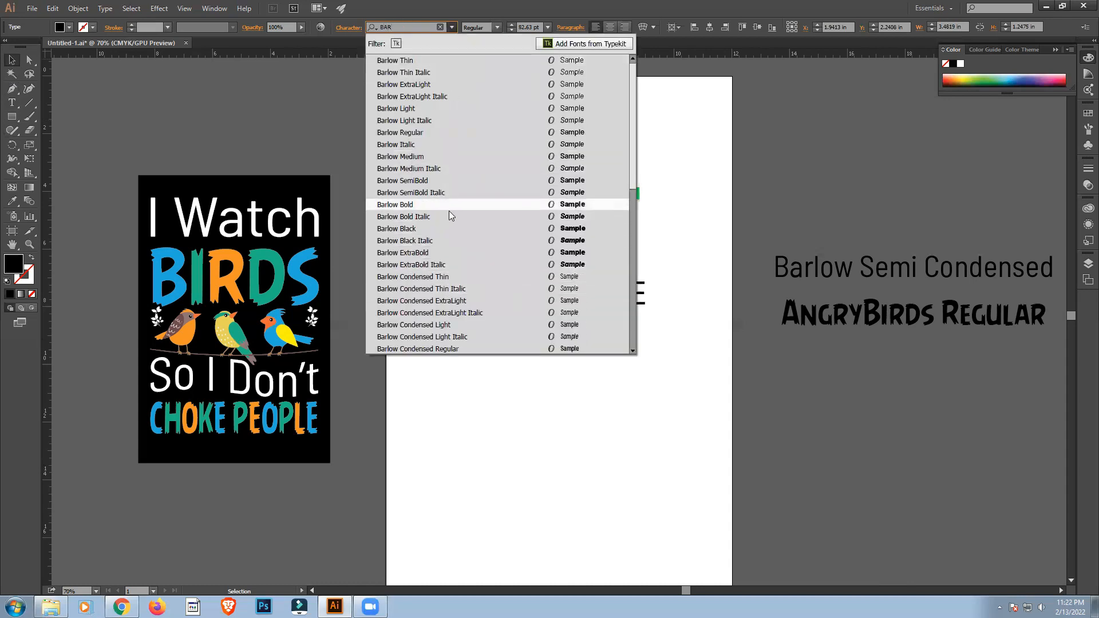
click(333, 83)
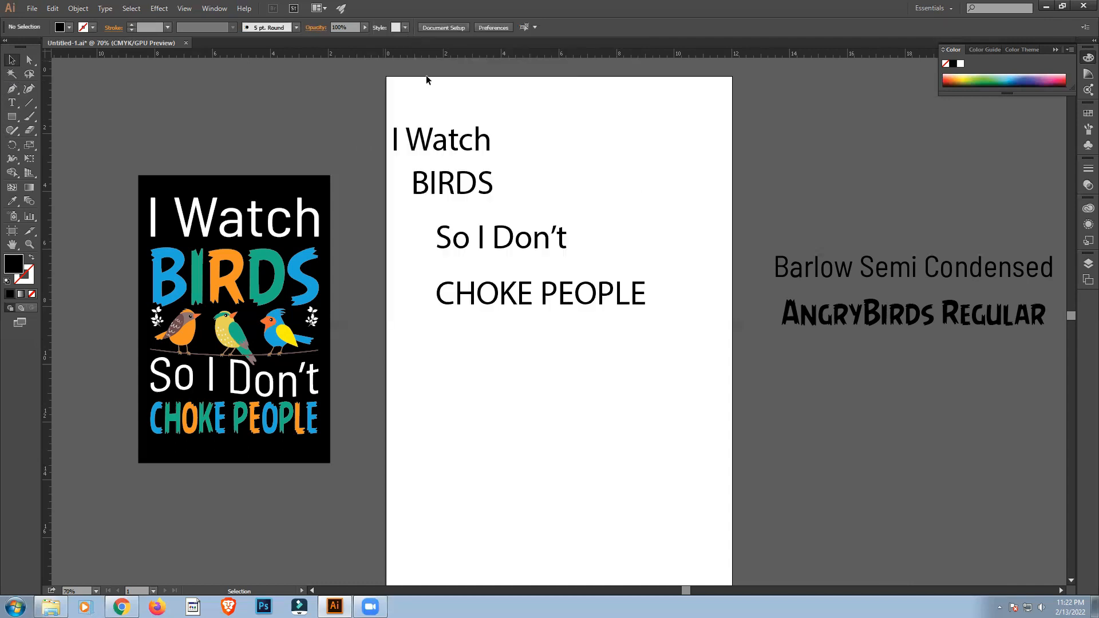
Try a font matching the search "Mich" on the "I Watch" text.
click(447, 144)
click(410, 27)
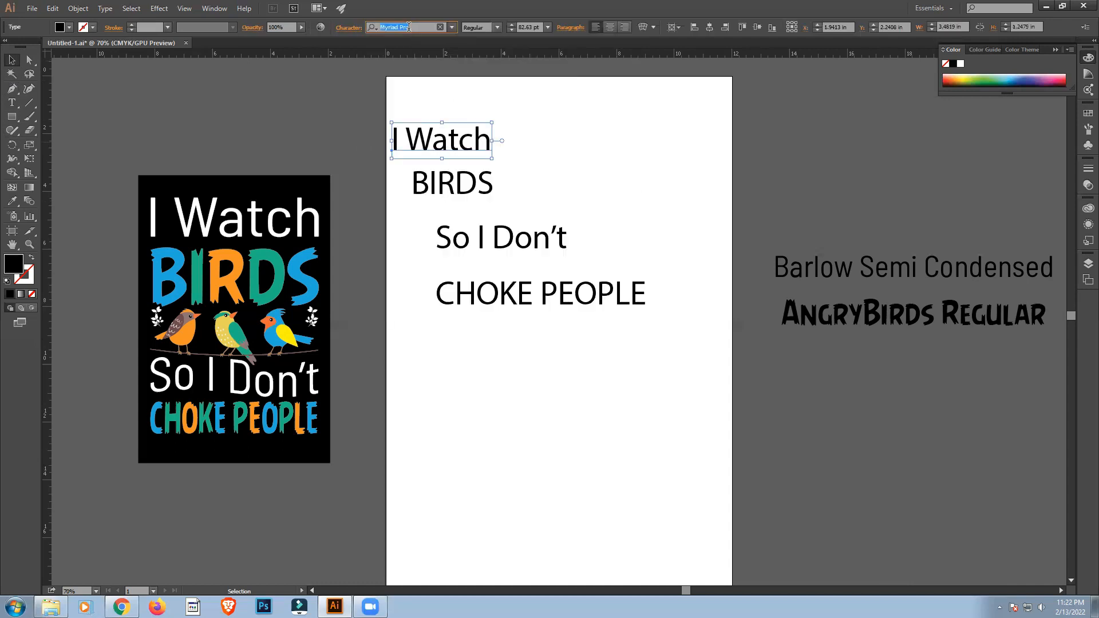
text(Mich)
key(Return)
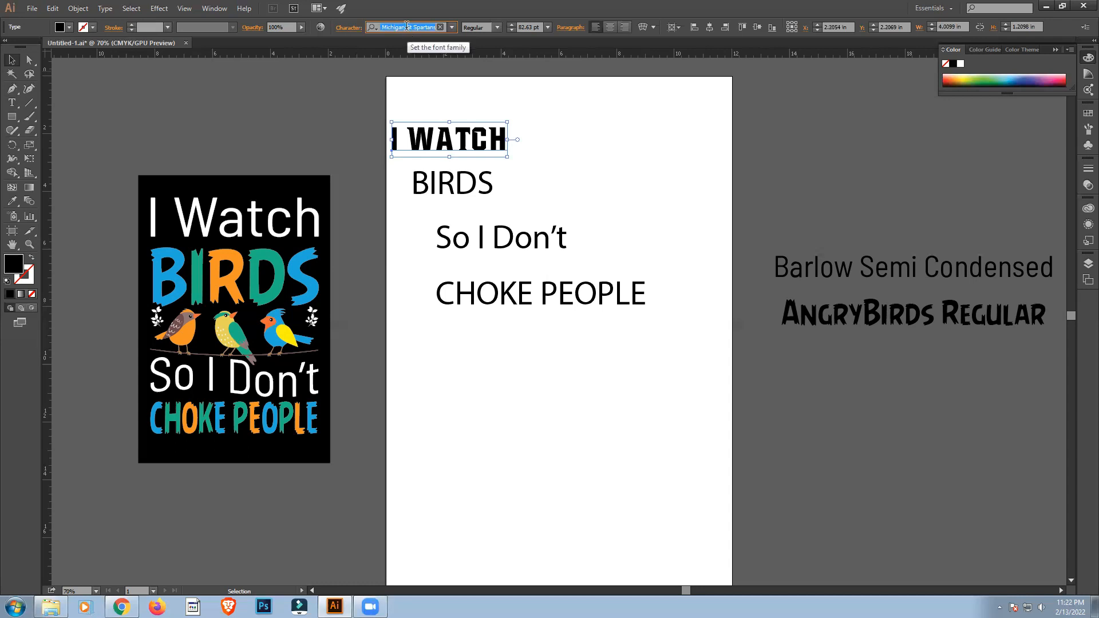
Apply the Barlow Semi Condensed font to the "I Watch" text and enlarge it from its centre to about 201.5 pt.
text(BARLOW)
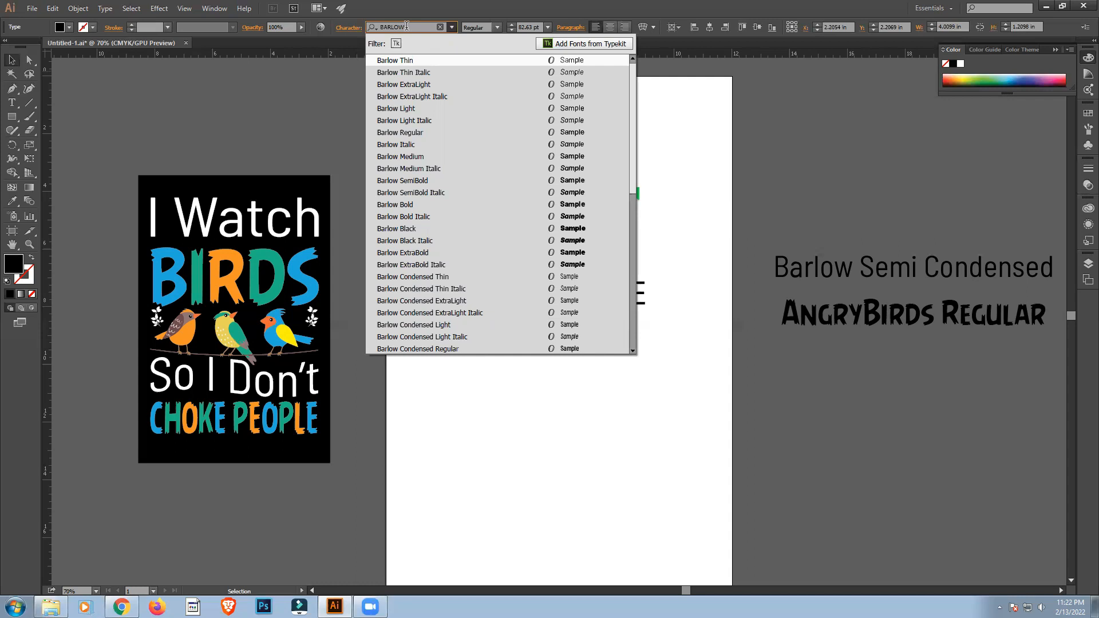
key(Escape)
click(471, 150)
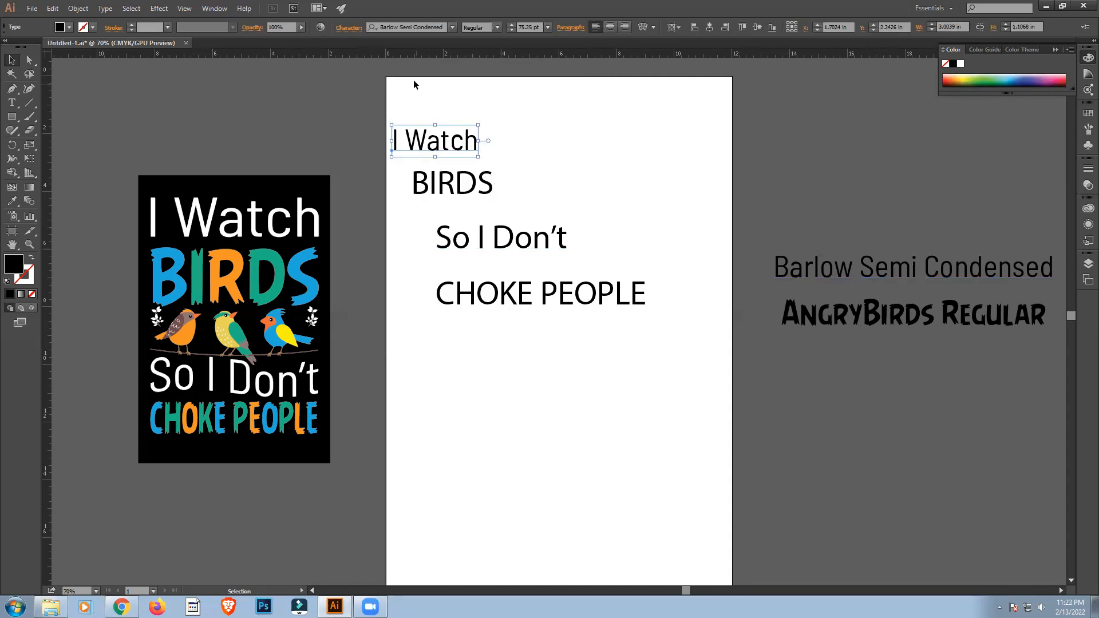
drag(479, 141, 550, 147)
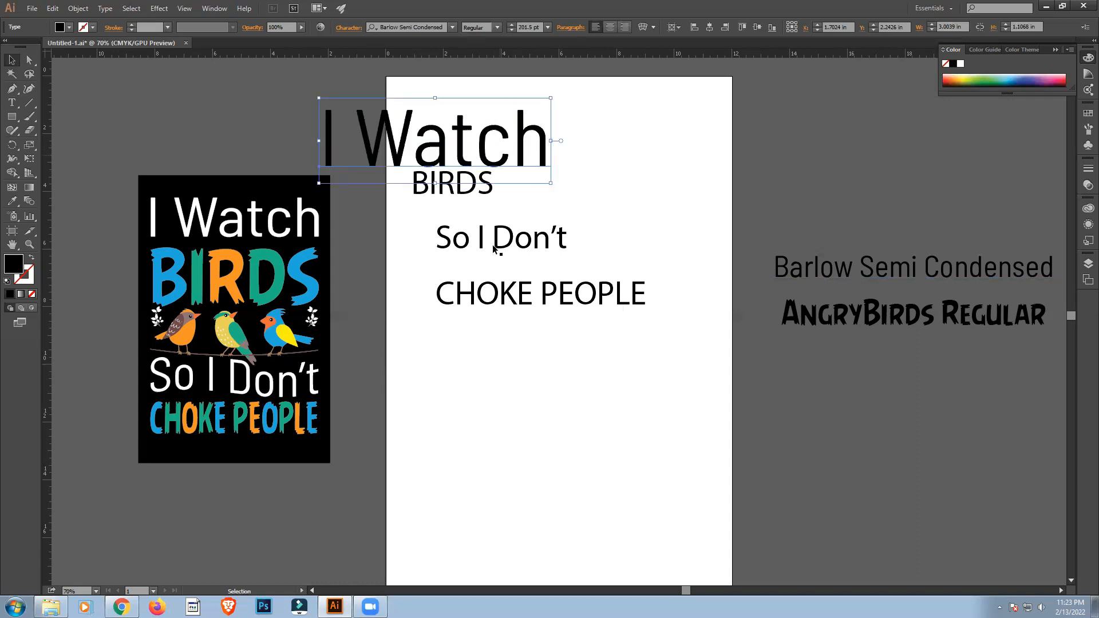
click(465, 369)
Move the "BIRDS", "So I Don't" and "CHOKE PEOPLE" texts together off the artboard to below the font samples.
click(435, 189)
shift+click(459, 243)
shift+click(476, 294)
key(t)
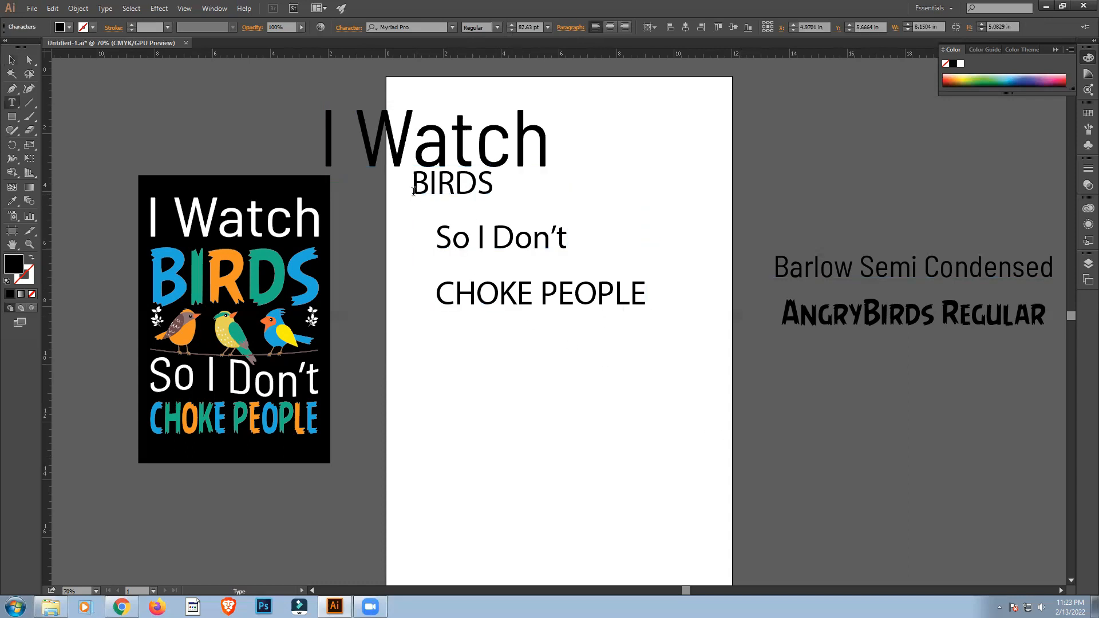
click(11, 60)
drag(409, 191, 535, 312)
drag(519, 238, 844, 410)
click(643, 439)
Center the "I Watch" text horizontally on the artboard and resize it to span nearly the artboard's full width, with slightly flattened letters.
click(469, 143)
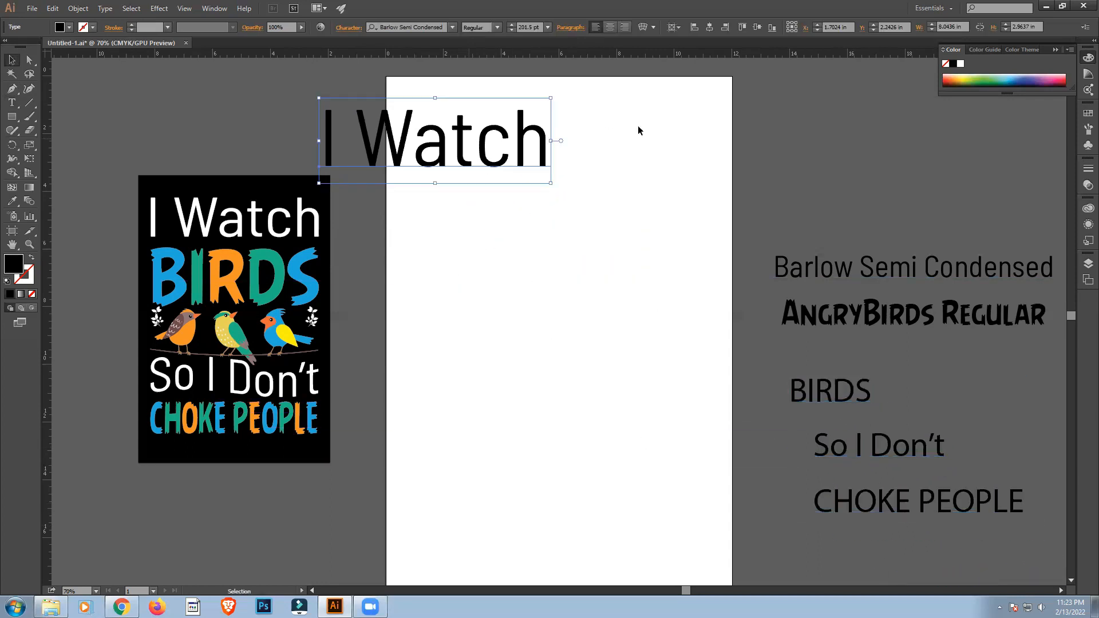
click(707, 30)
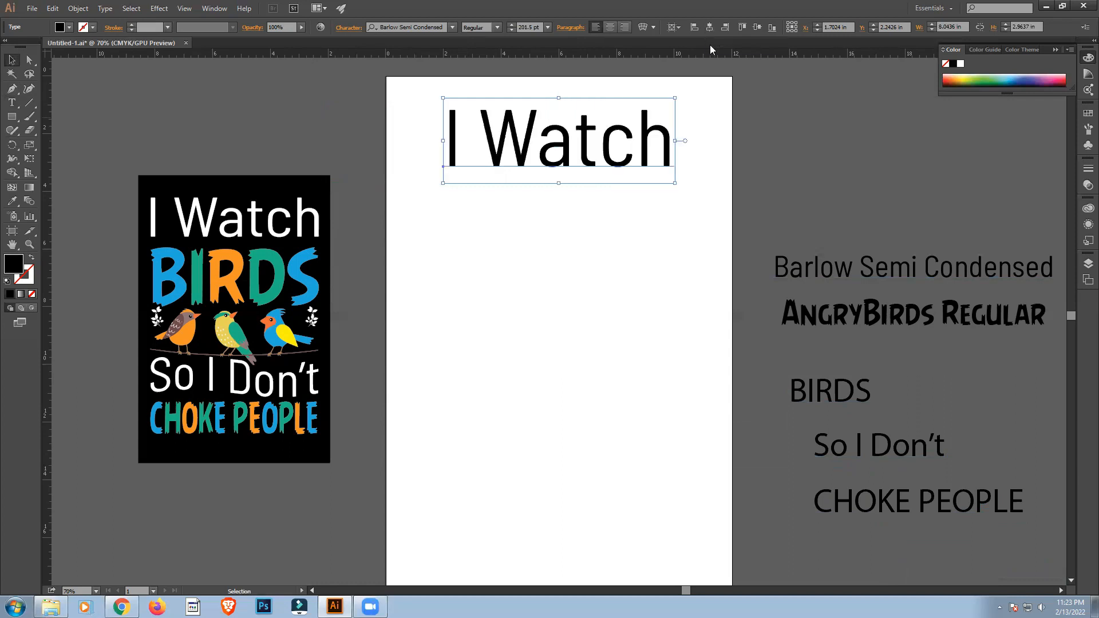
drag(677, 141, 708, 150)
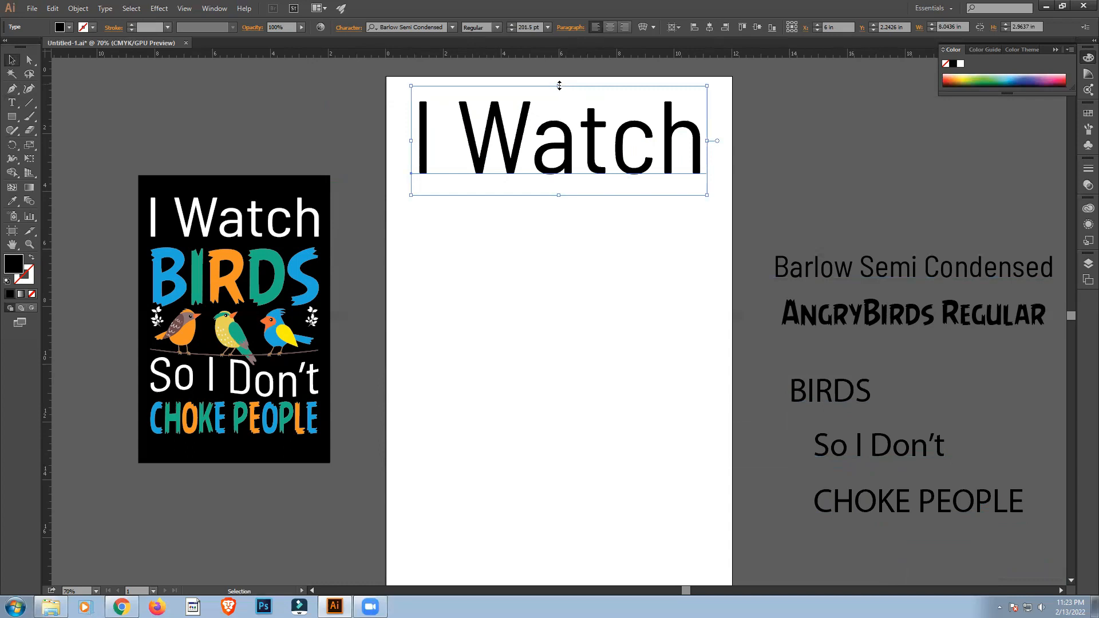
drag(559, 90, 560, 102)
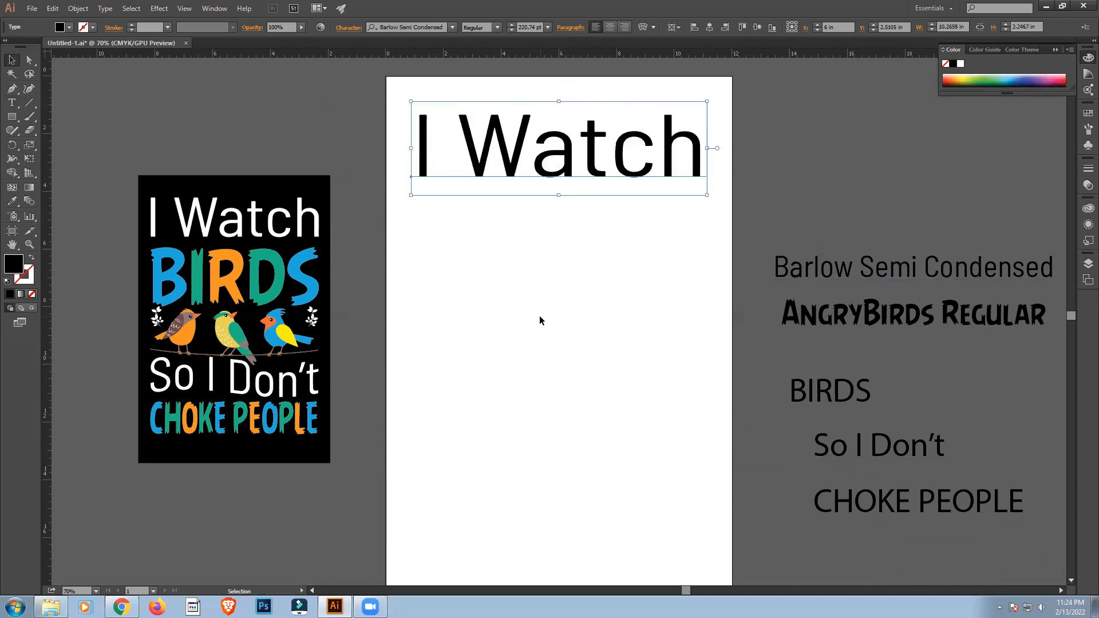
click(541, 318)
click(637, 149)
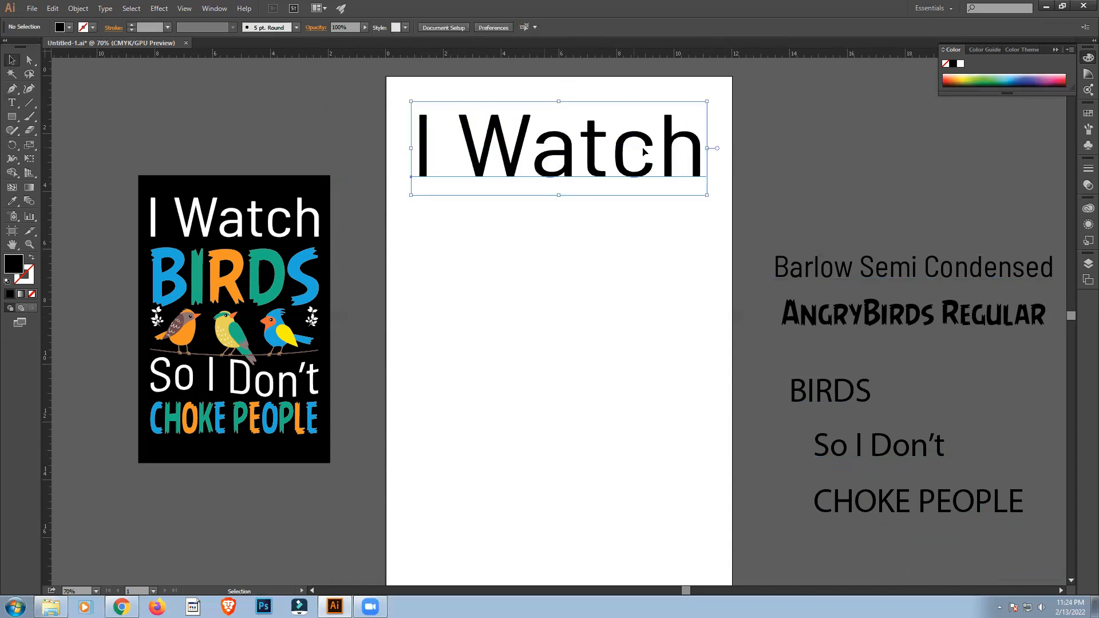
drag(708, 149, 716, 150)
click(663, 287)
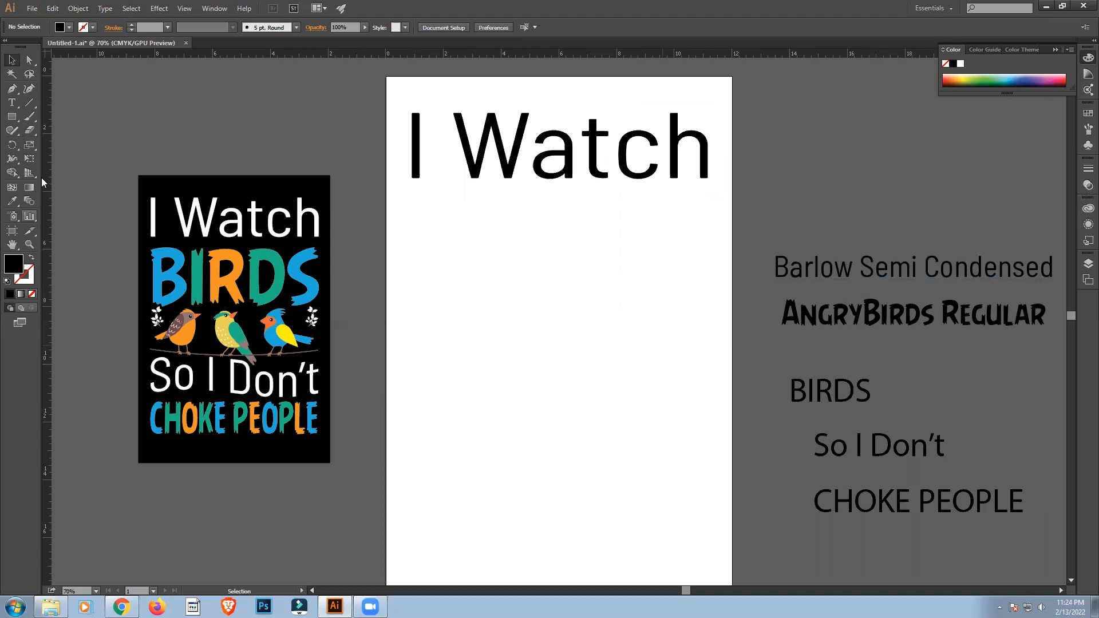
Place a vertical guide at the left edge of the "I Watch" lettering, at about 0.89 in.
drag(94, 160, 412, 183)
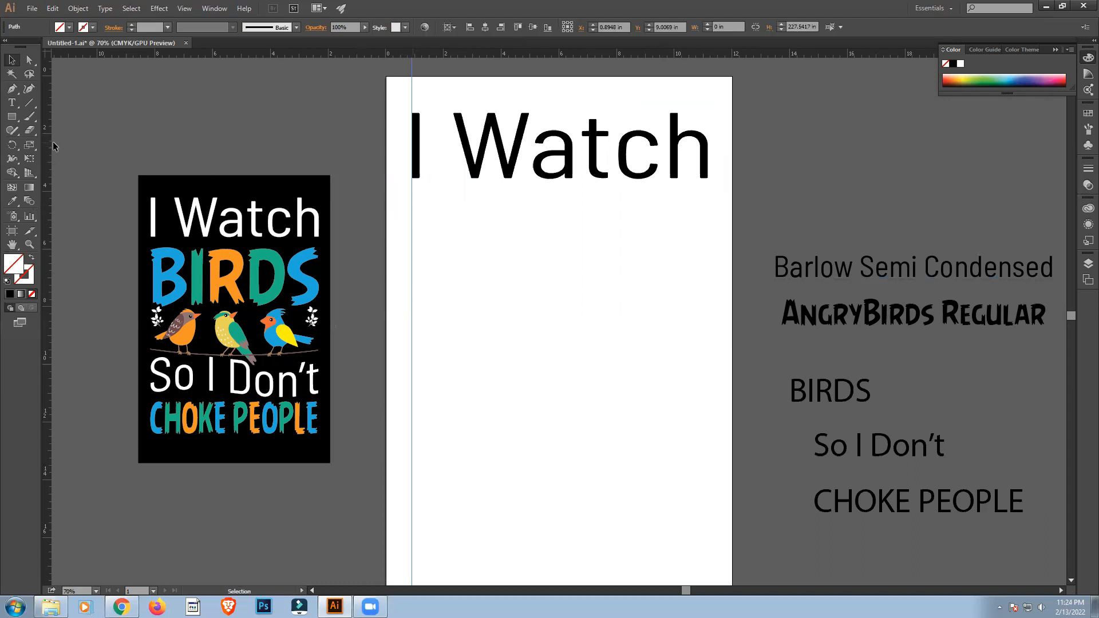
drag(46, 139, 490, 182)
drag(653, 182, 709, 182)
key(ctrl+z)
Place a vertical guide at the right edge of the "h" in "I Watch", at about 11.16 in.
scroll(117, 276, up, 2)
drag(658, 597, 690, 595)
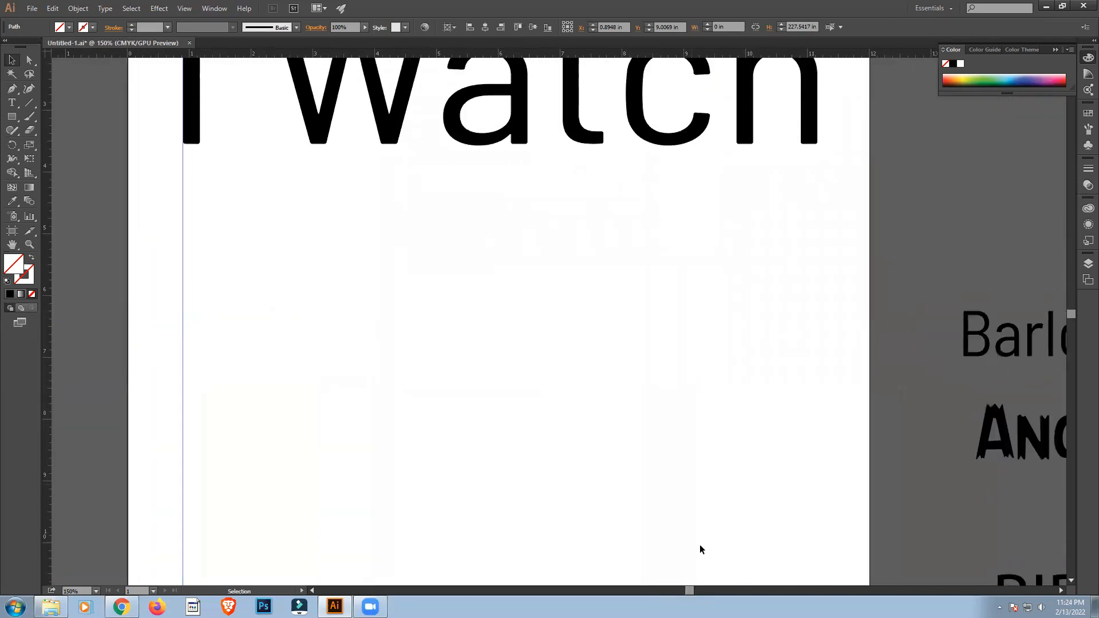
scroll(700, 550, up, 3)
drag(49, 170, 817, 210)
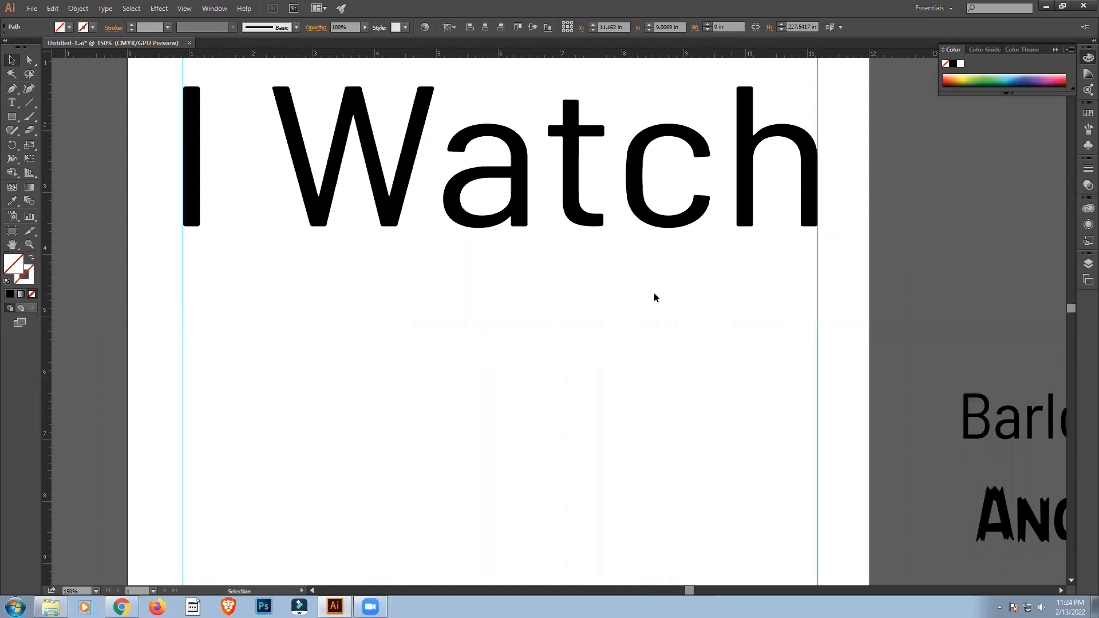
key(a)
key(ctrl+0)
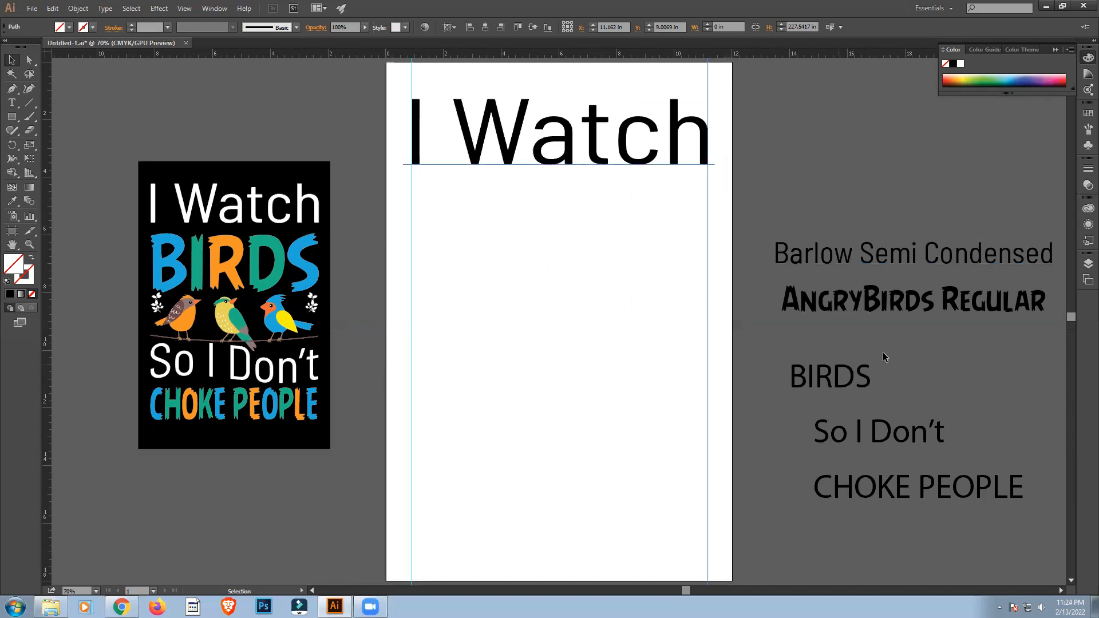
Move the "BIRDS" text onto the artboard below "I Watch" and enlarge it to about 254 pt.
click(840, 384)
drag(841, 385, 659, 282)
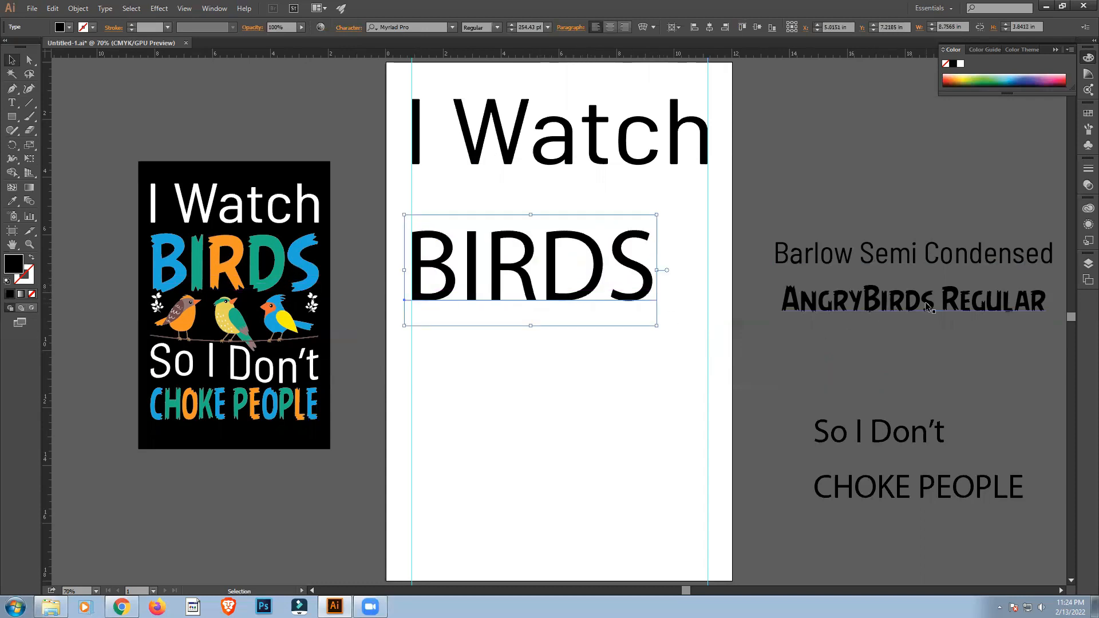
Set the "BIRDS" text's font to AngryBirds Regular and center it horizontally on the artboard.
click(416, 27)
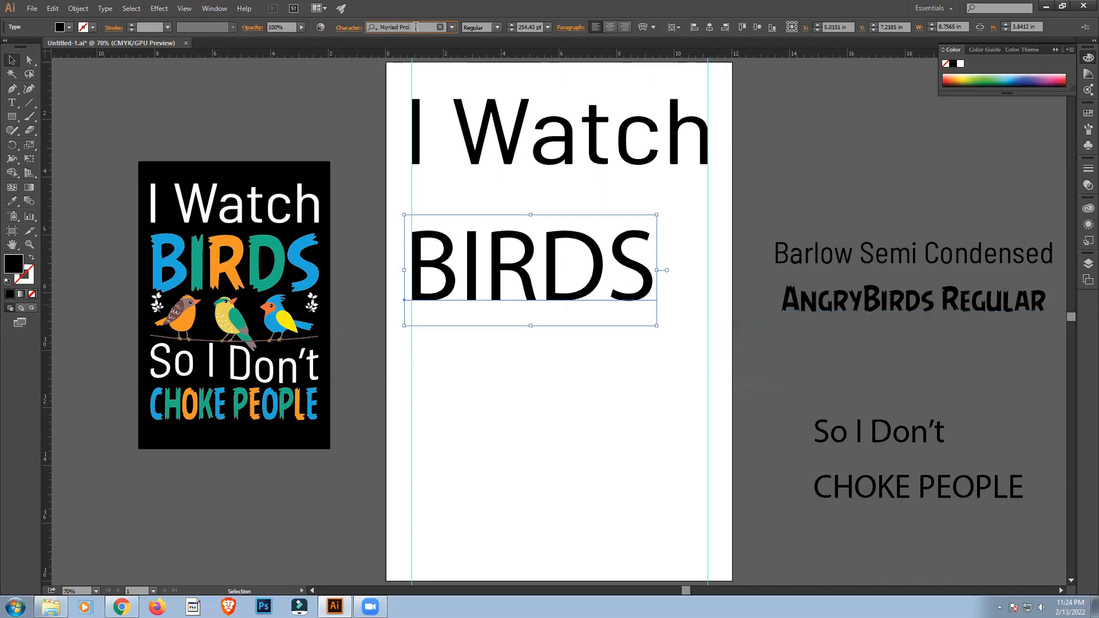
text(A)
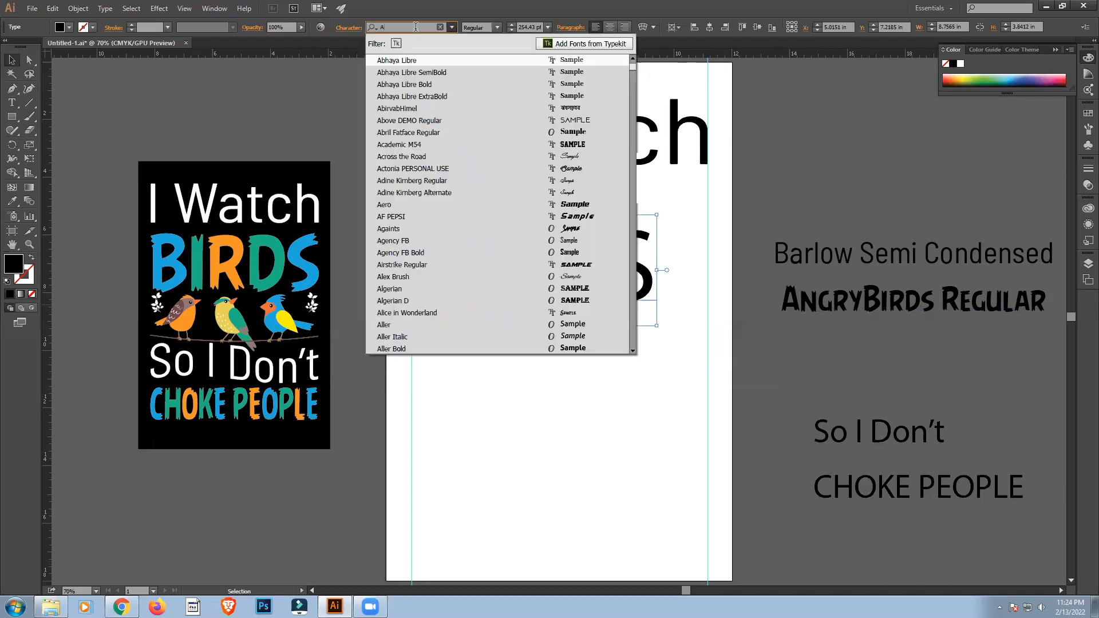
text(NGRY)
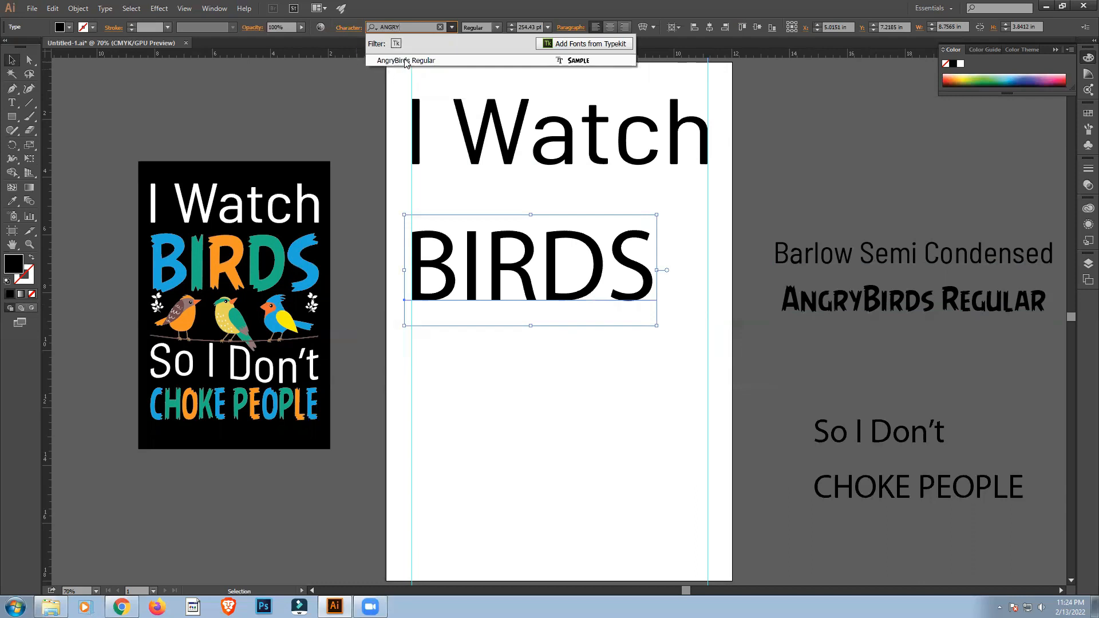
key(Return)
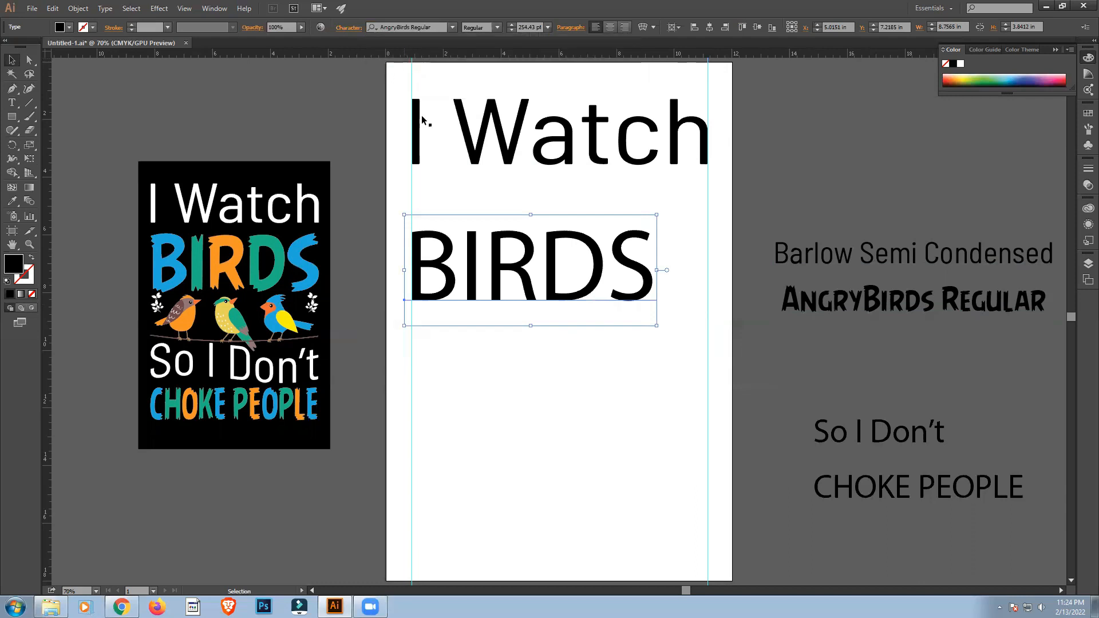
click(708, 30)
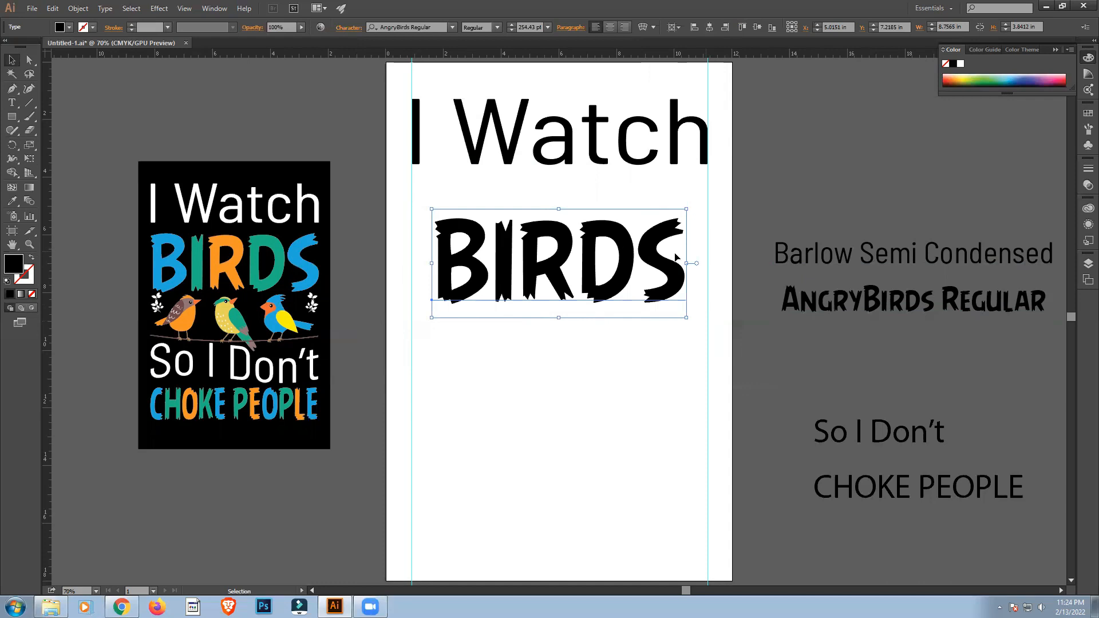
Enlarge "BIRDS" to about 301 pt so it spans the two guides, and move it up directly beneath "I Watch".
drag(687, 267, 712, 276)
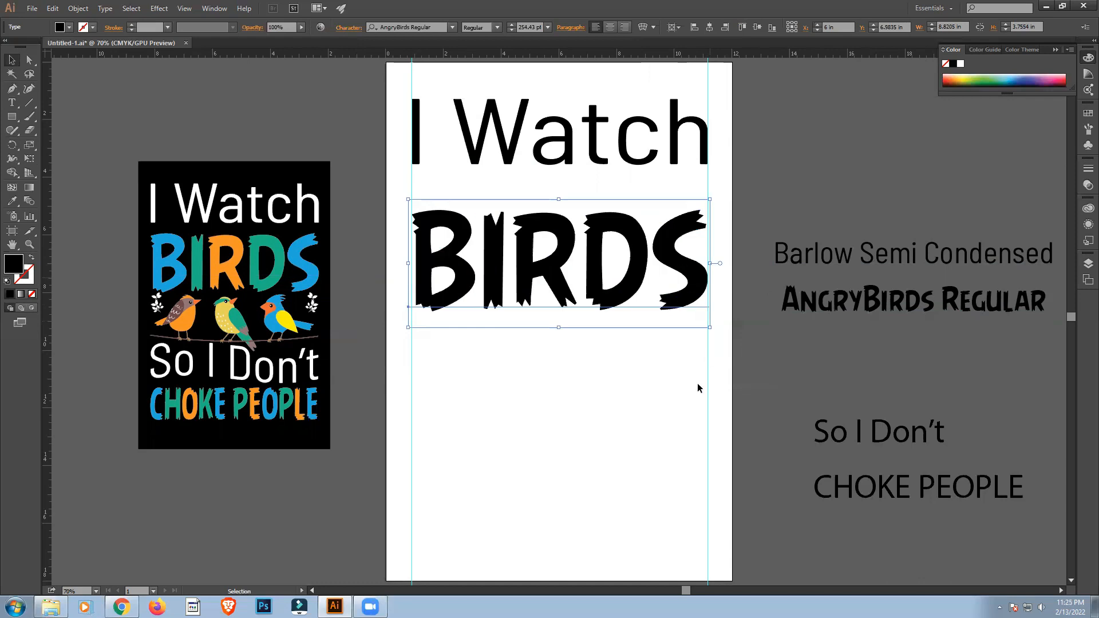
click(639, 400)
click(595, 235)
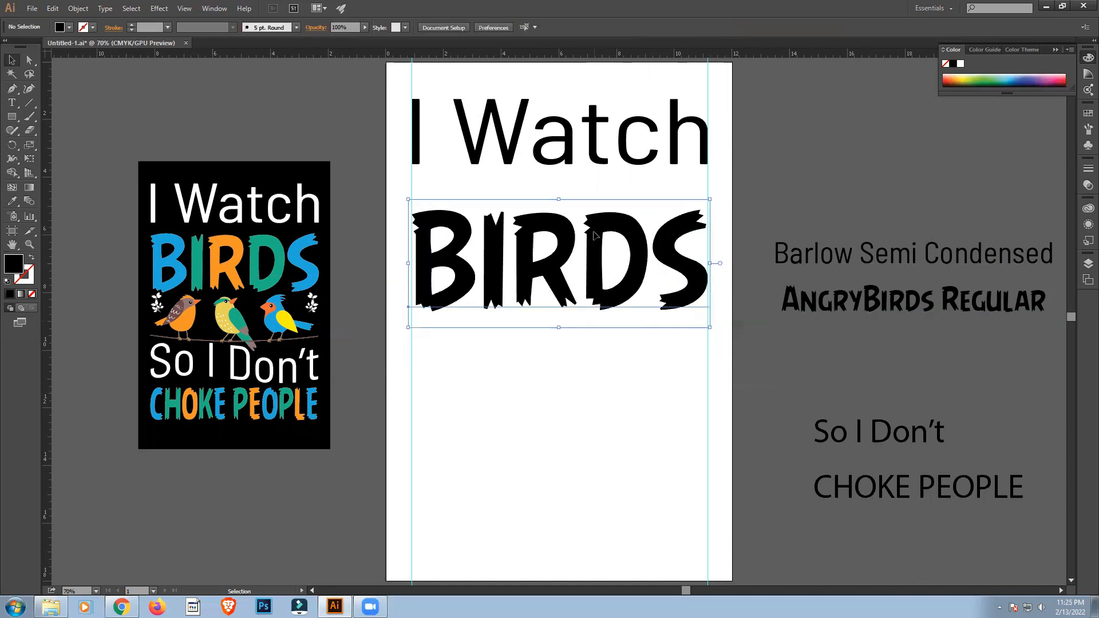
drag(595, 235, 596, 205)
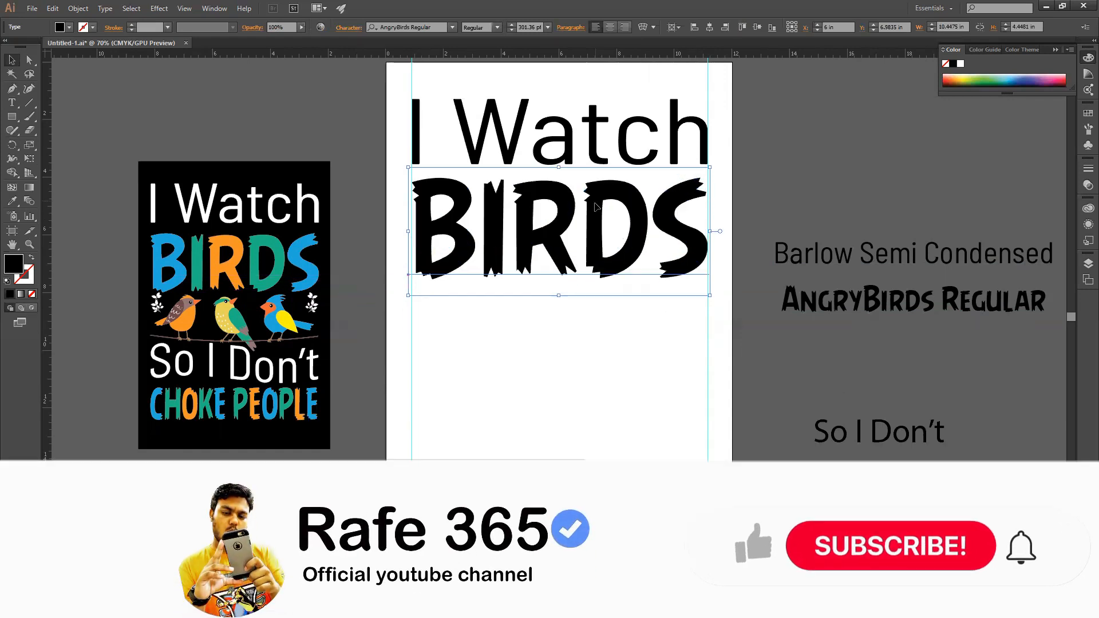
click(597, 339)
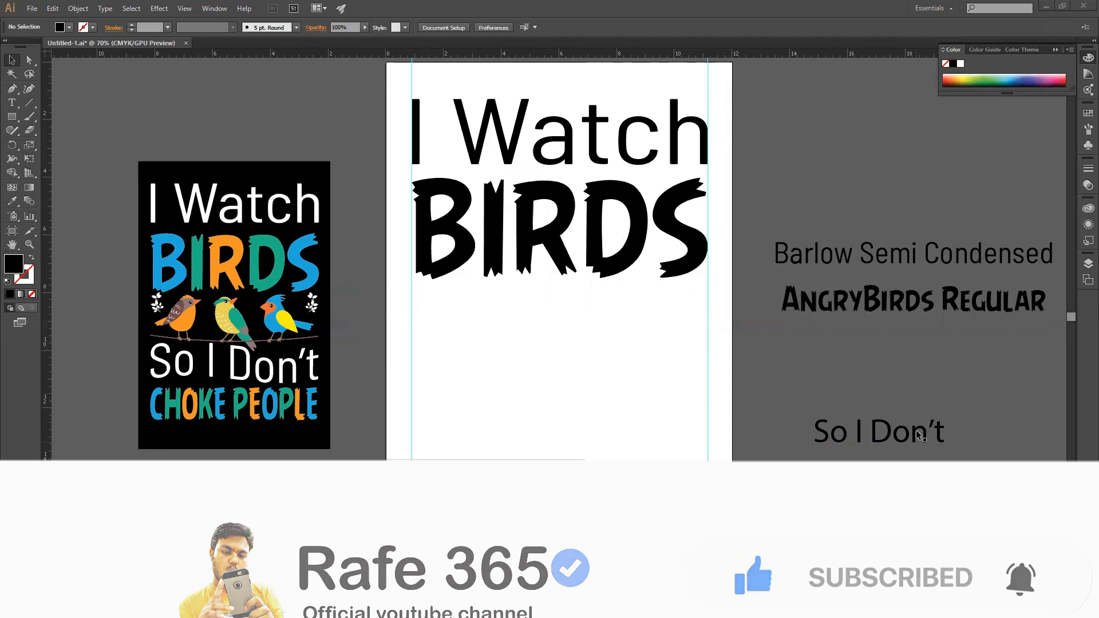
Move "So I Don't" onto the lower artboard, center it horizontally and give it the Barlow Semi Condensed style of "I Watch".
drag(917, 435, 724, 445)
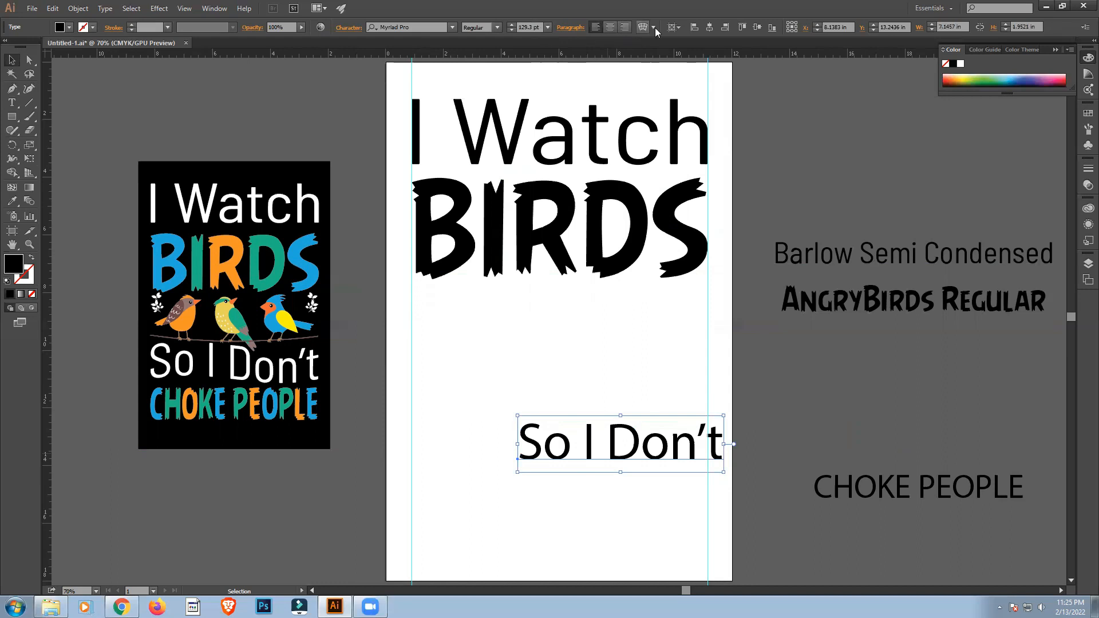
click(709, 27)
key(i)
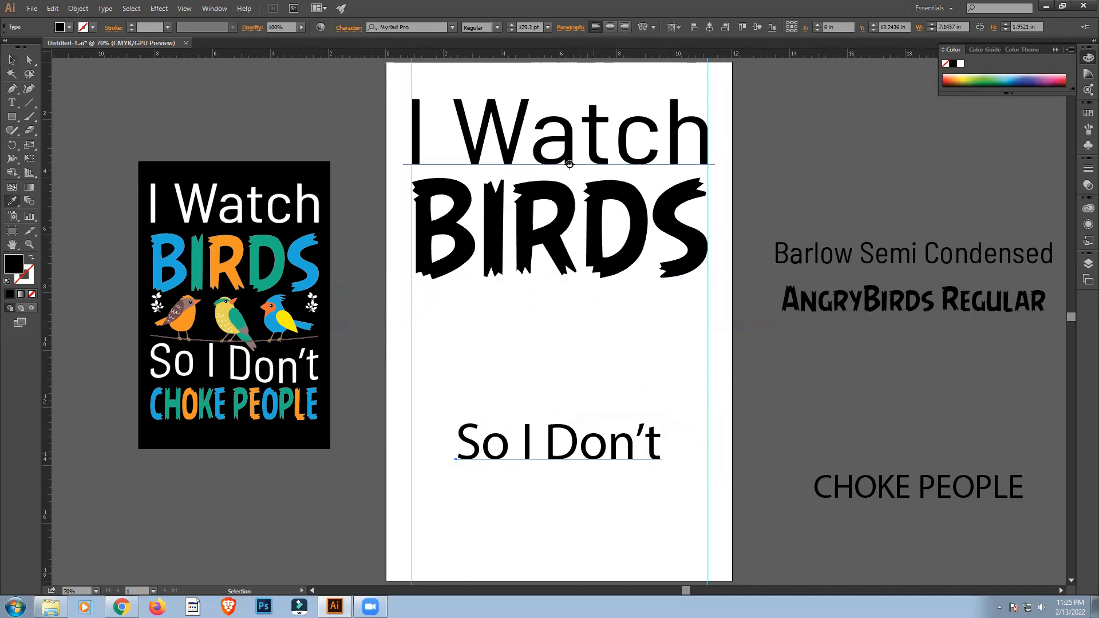
click(916, 253)
key(v)
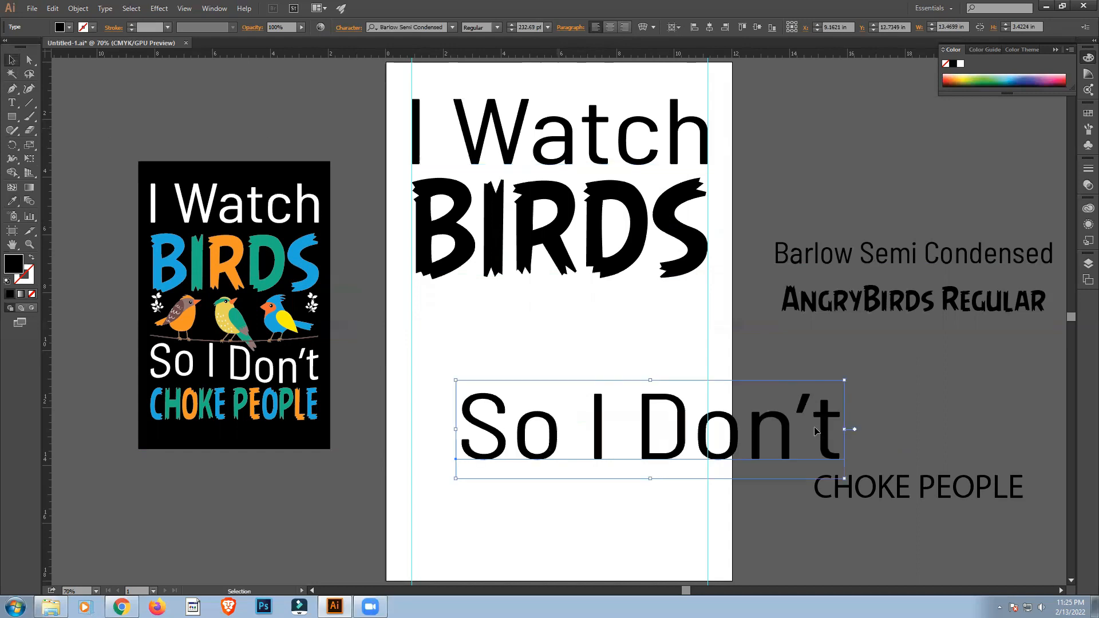
Scale "So I Don't" down to about 183 pt and center it so it fits between the two vertical guides.
drag(849, 429, 808, 430)
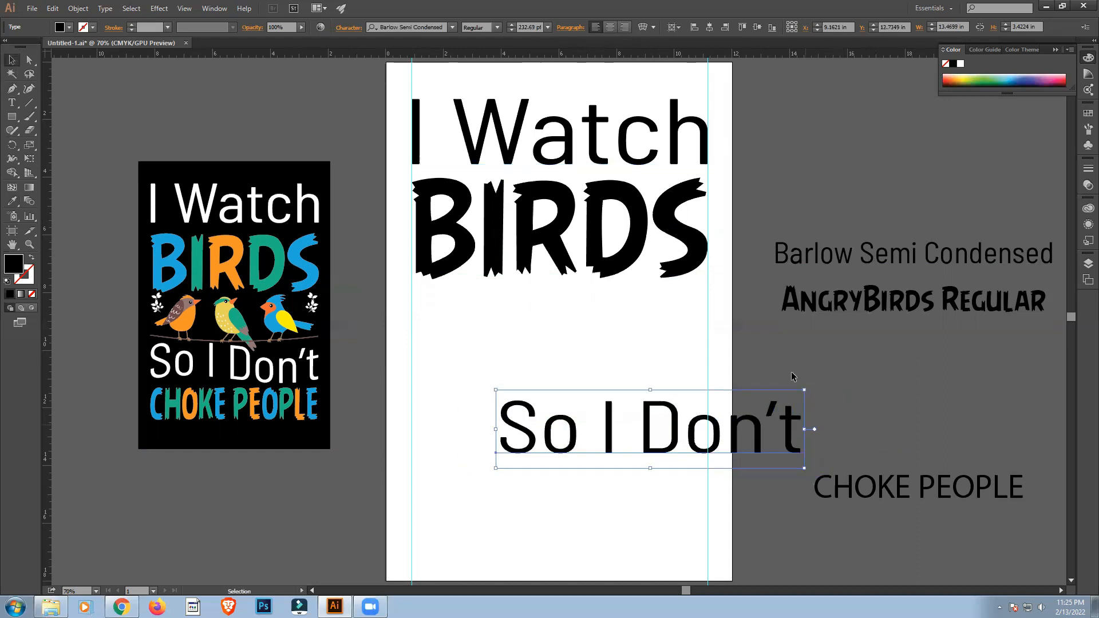
click(709, 27)
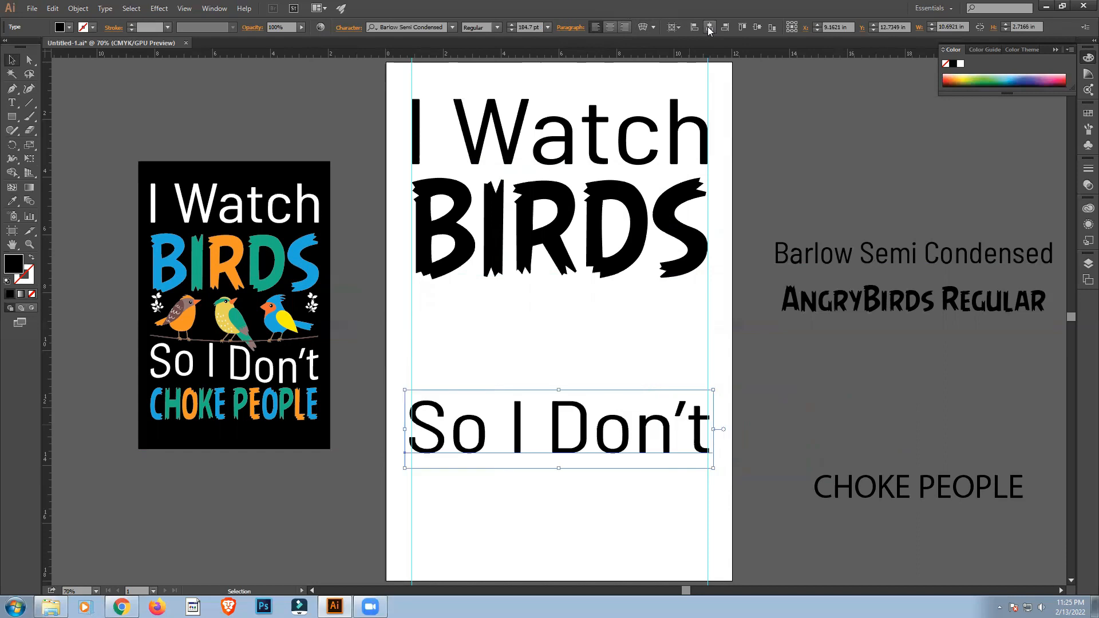
drag(717, 429, 716, 431)
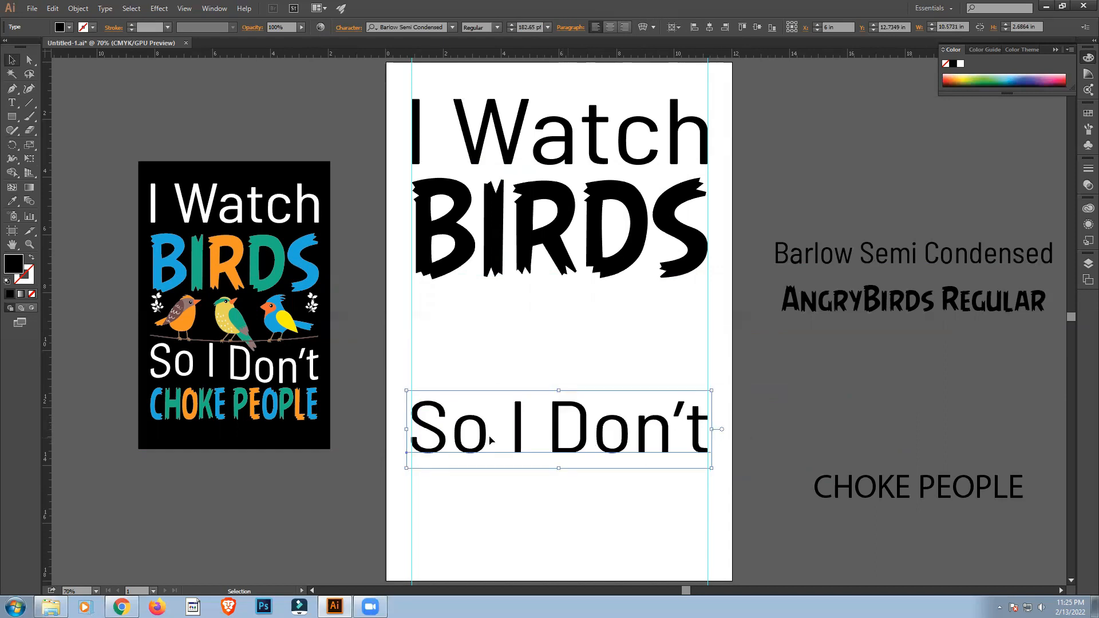
drag(404, 429, 410, 430)
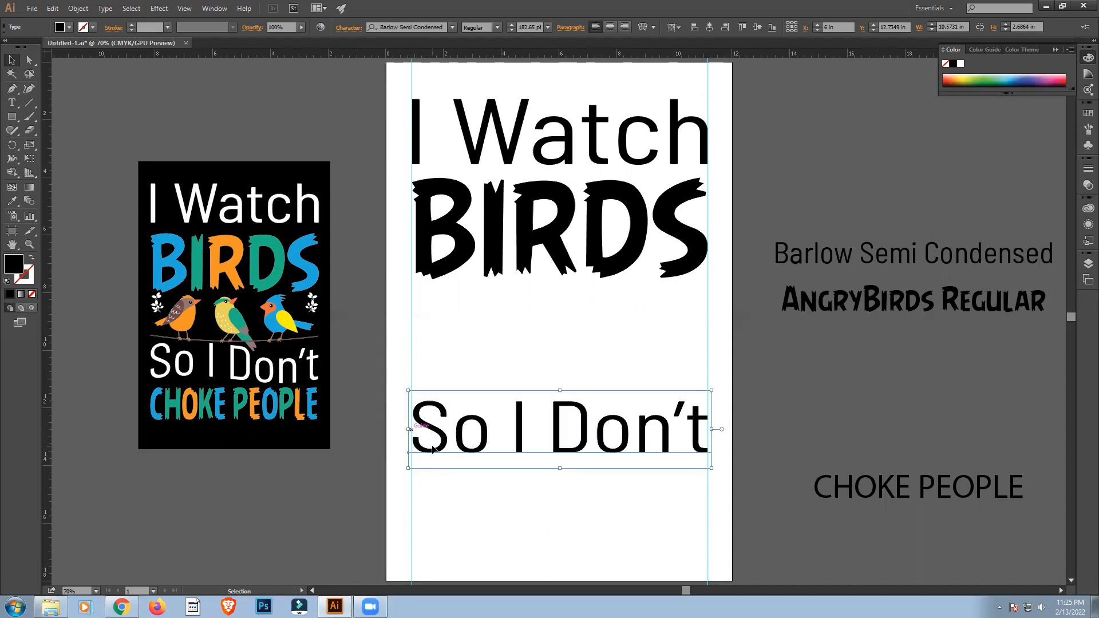
click(489, 503)
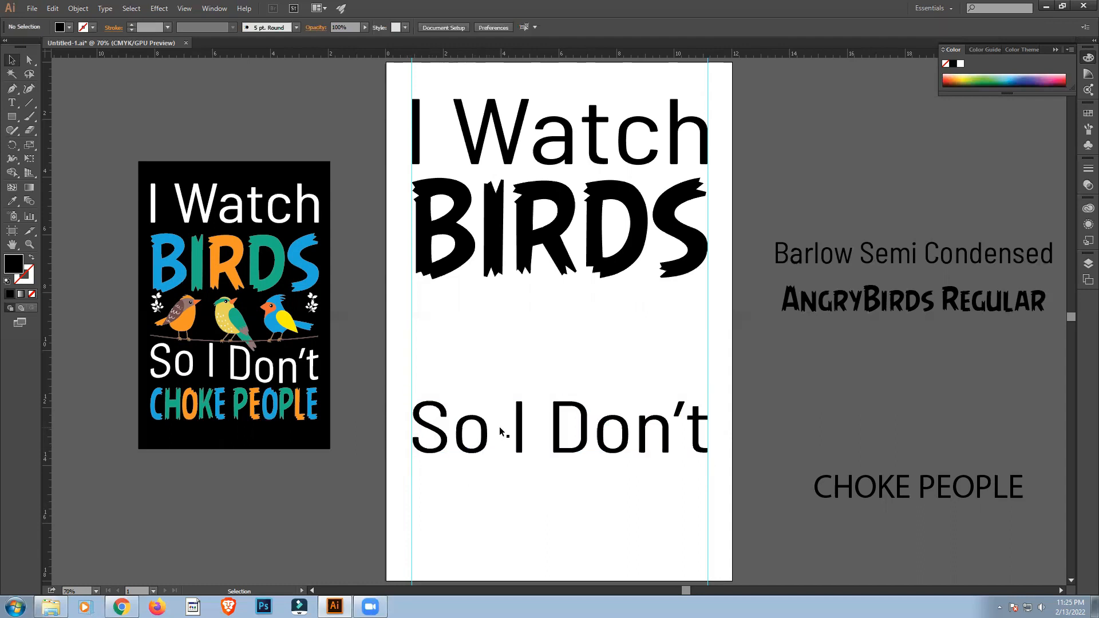
Copy the AngryBirds Regular type style from "BIRDS" to the "CHOKE PEOPLE" text.
click(860, 489)
key(i)
click(623, 196)
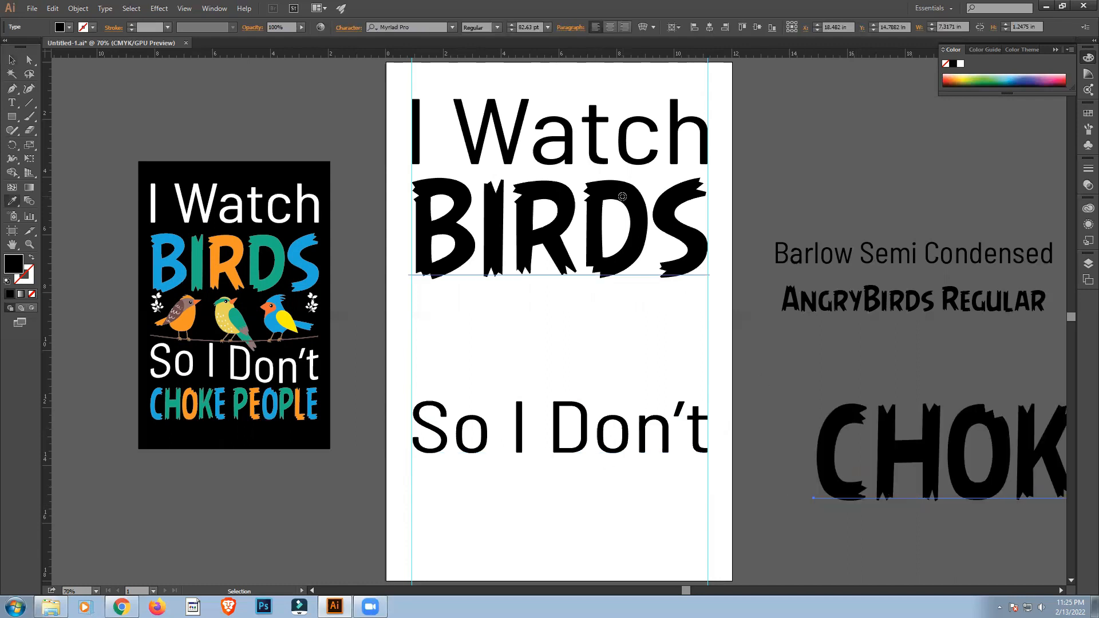
key(v)
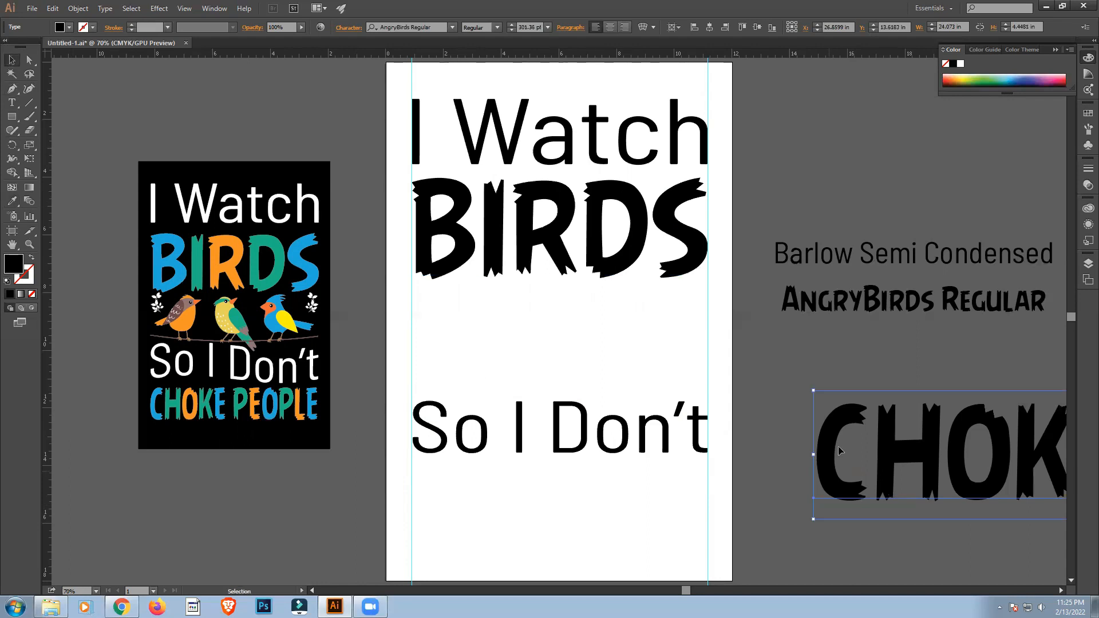
Place "CHOKE PEOPLE" below "So I Don't", reduced to about 159 pt and centered horizontally on the artboard.
drag(839, 449, 317, 511)
drag(988, 452, 895, 485)
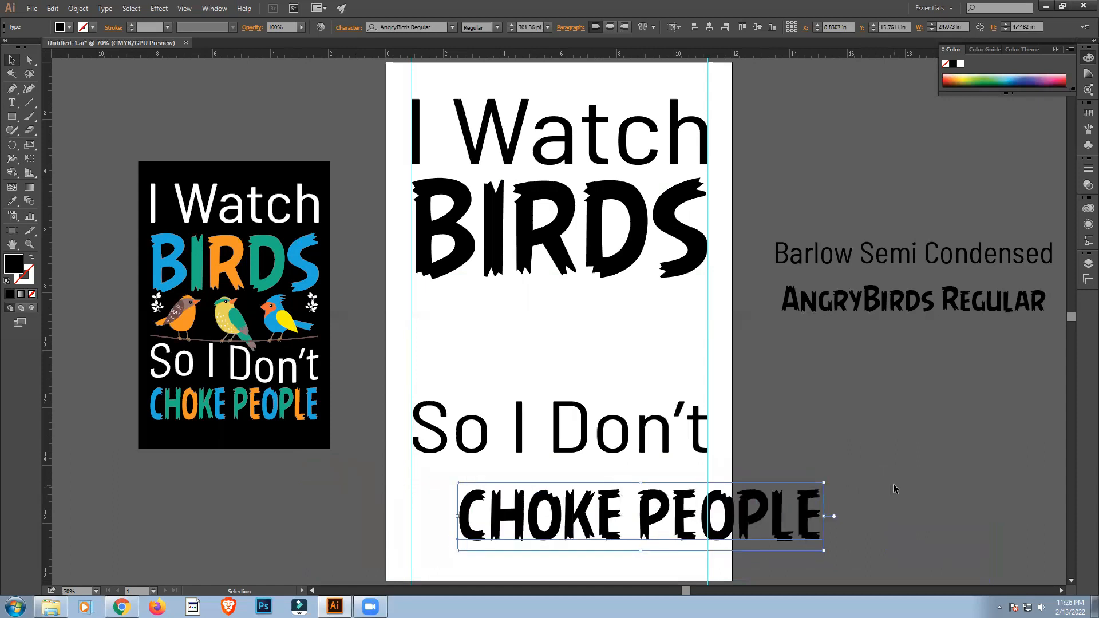
click(709, 27)
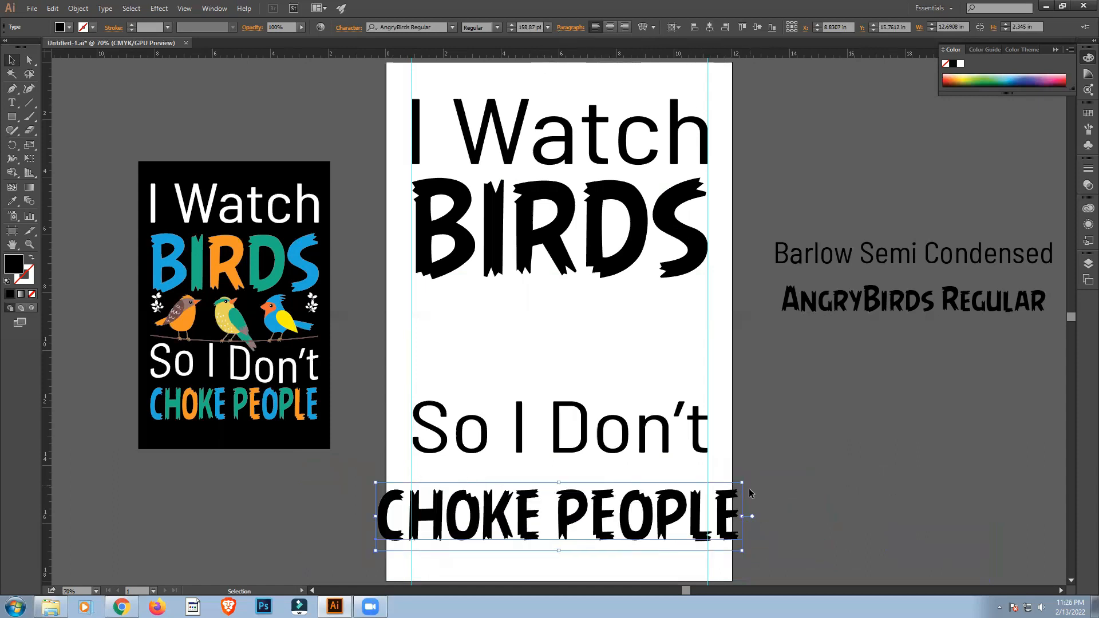
Scale "CHOKE PEOPLE" to about 131 pt to fit between the guides and stretch its letters slightly taller.
drag(742, 516, 712, 513)
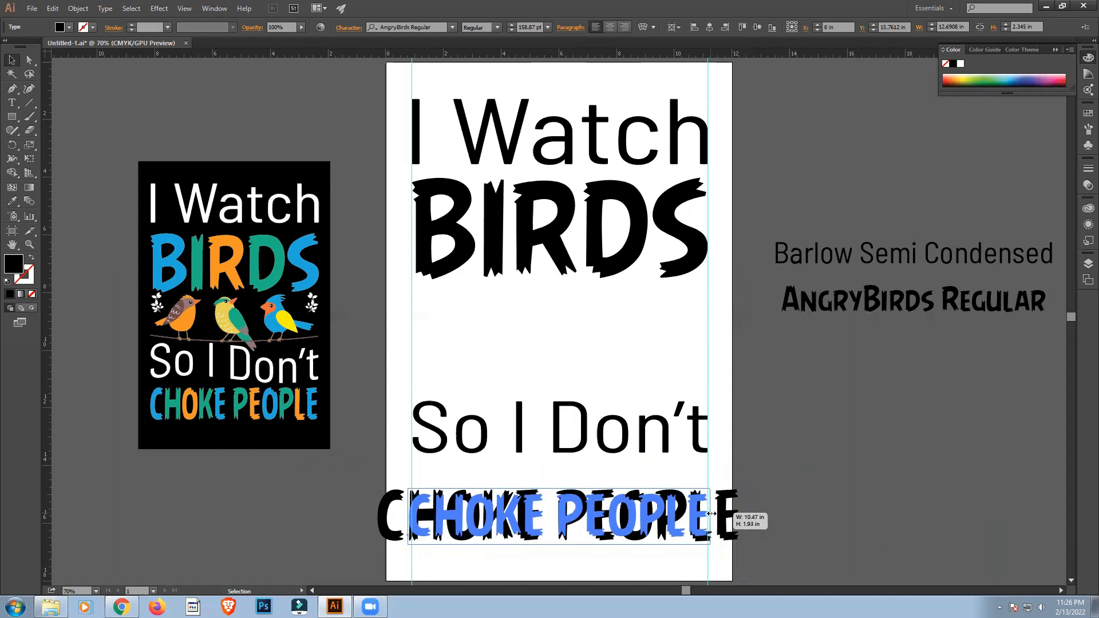
drag(712, 514, 711, 514)
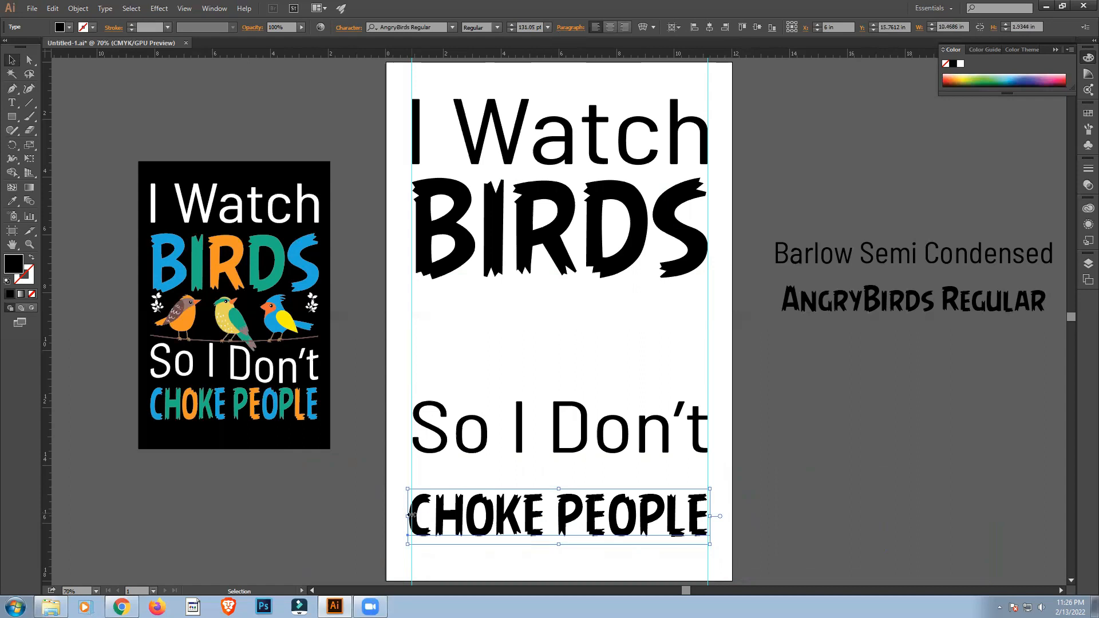
drag(407, 514, 411, 515)
scroll(740, 503, down, 2)
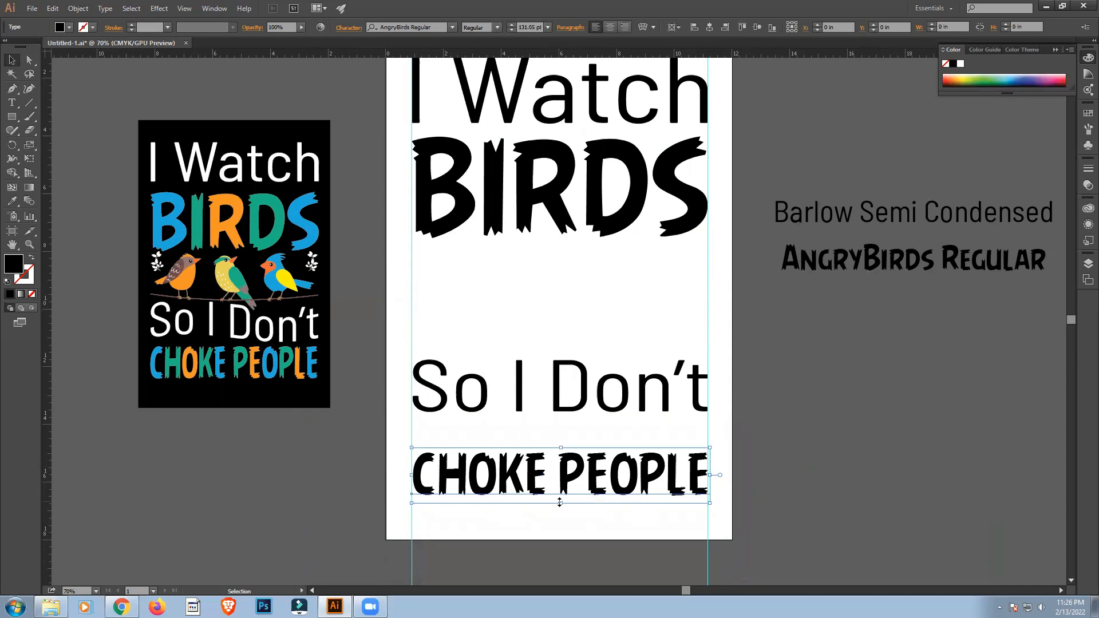
drag(563, 504, 562, 522)
click(612, 524)
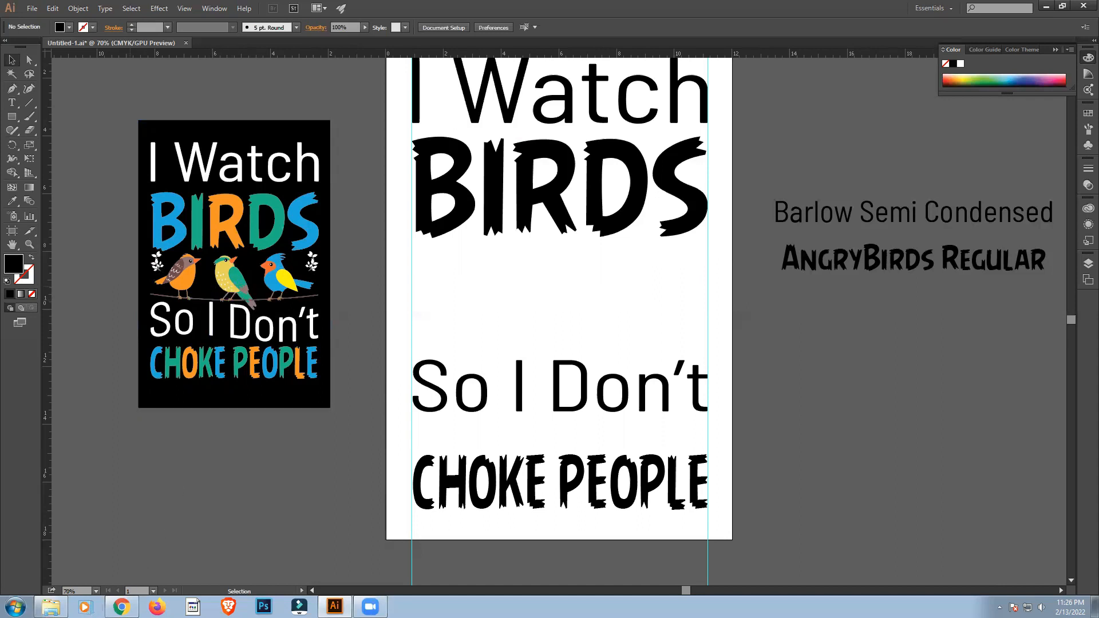
click(51, 606)
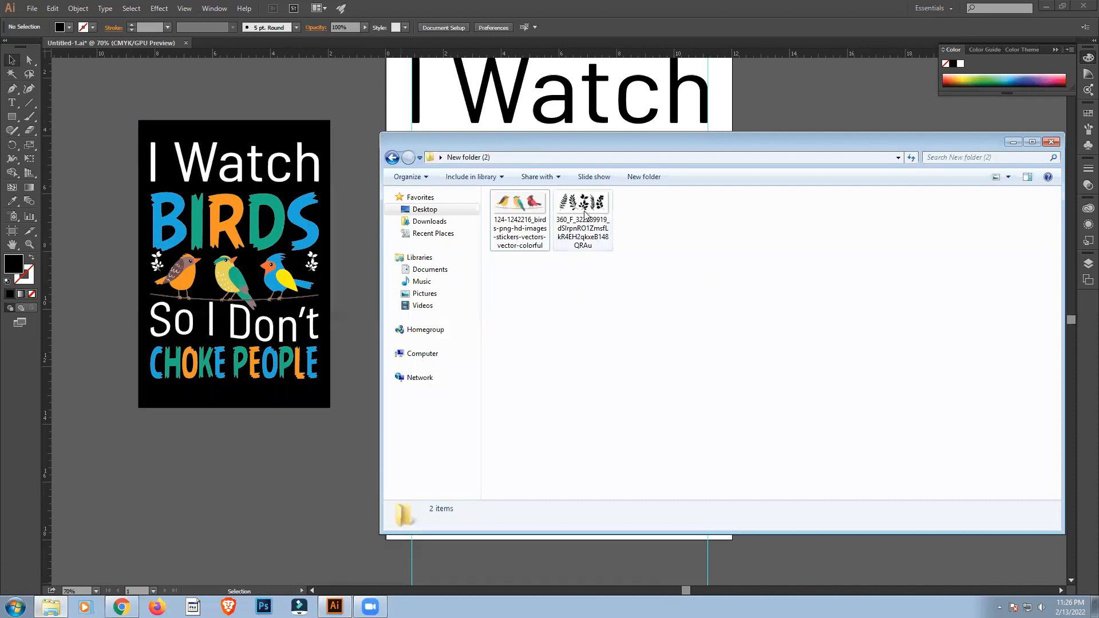
click(522, 224)
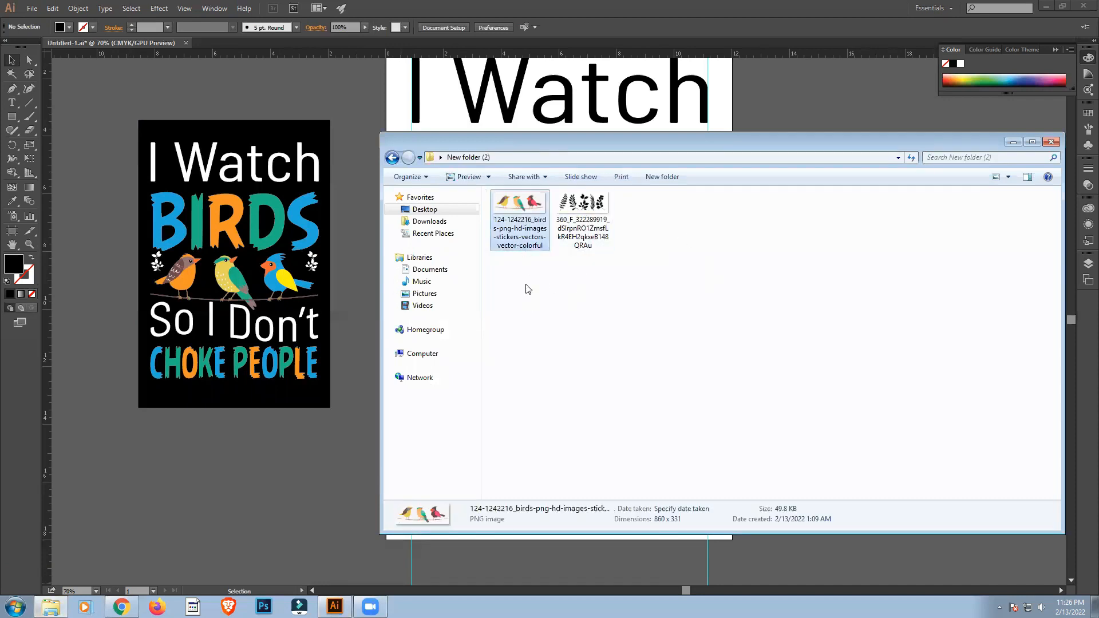
drag(528, 288, 612, 192)
click(646, 327)
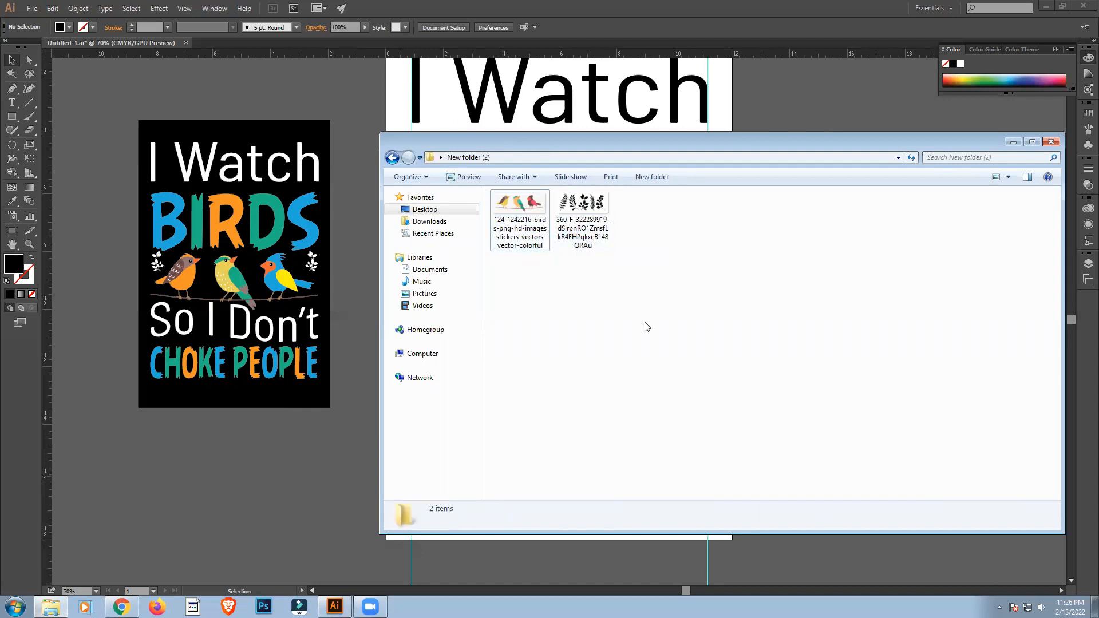
drag(520, 220, 310, 492)
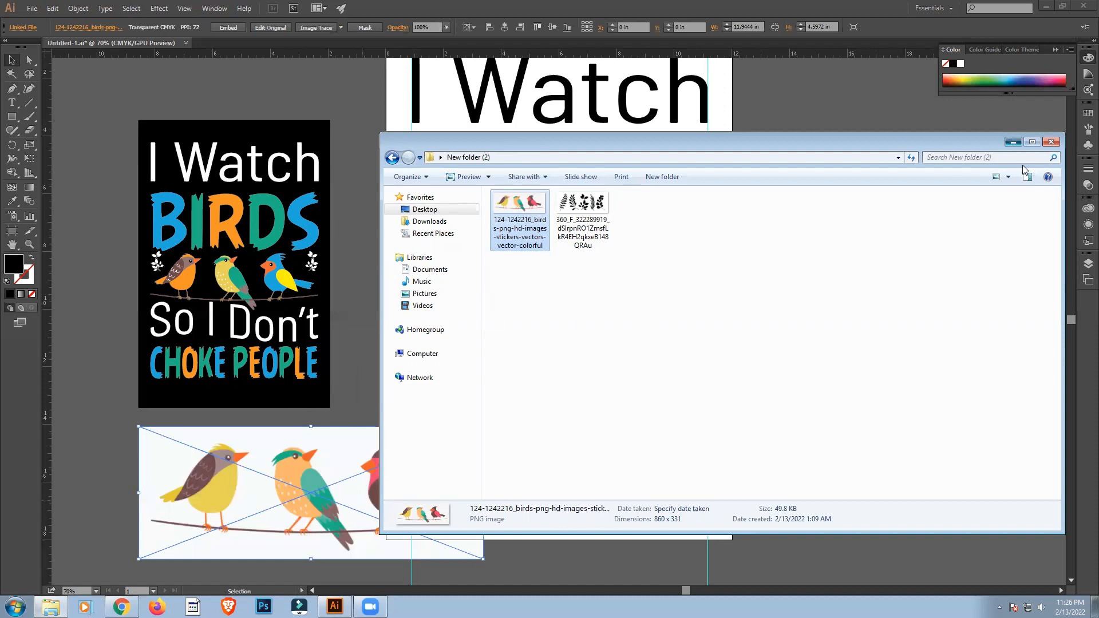
click(326, 506)
drag(350, 454, 946, 381)
Embed the linked three-birds image in the document.
scroll(884, 454, down, 3)
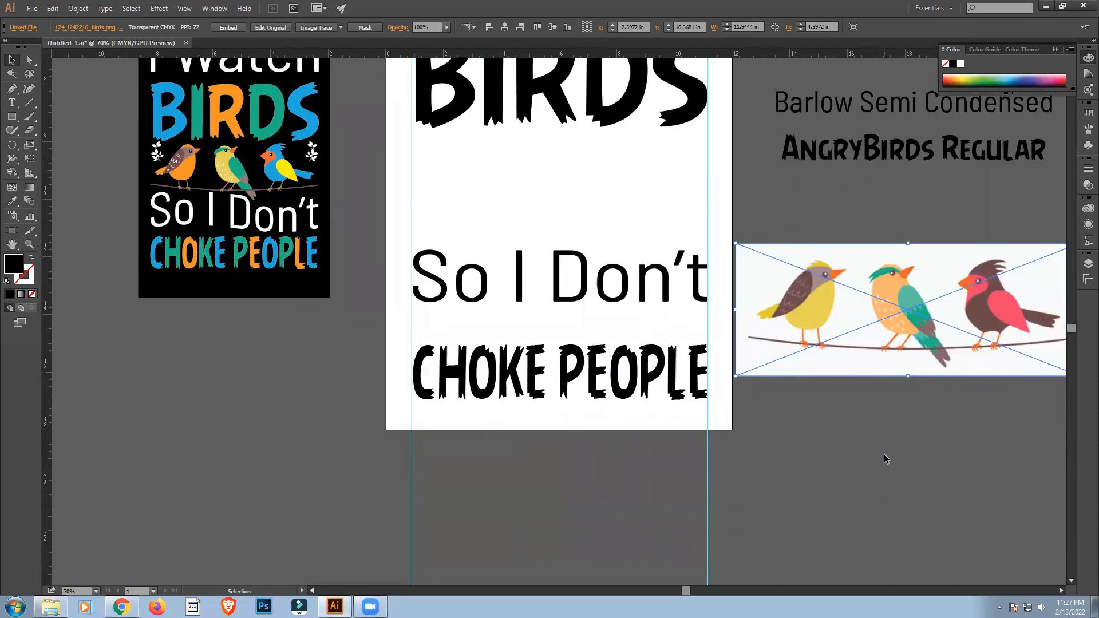
scroll(884, 455, down, 4)
scroll(834, 498, up, 5)
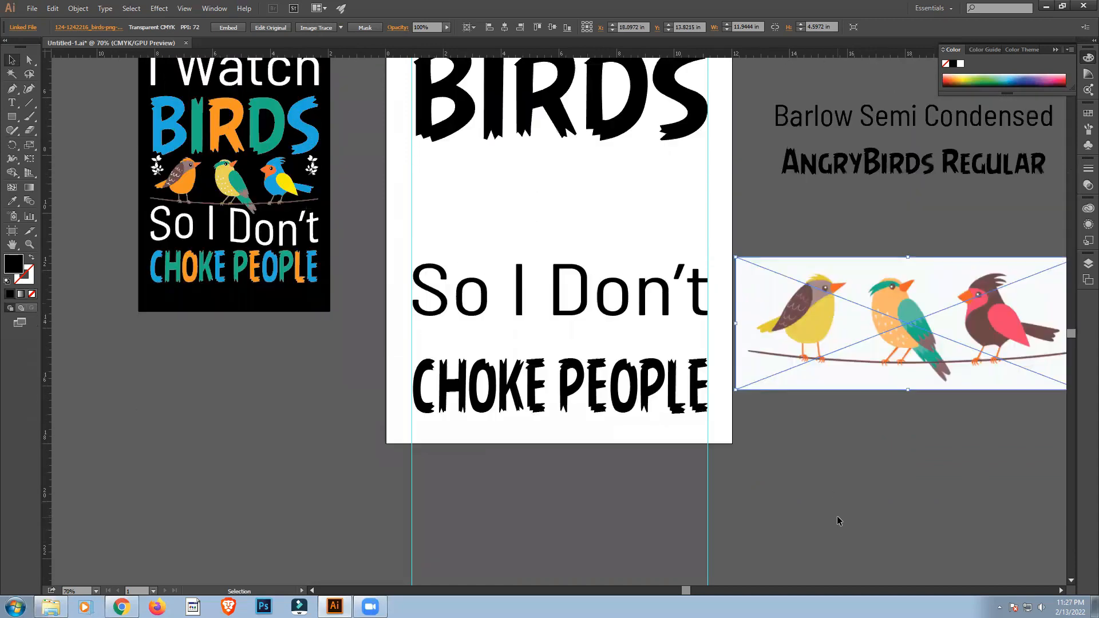
scroll(837, 521, up, 2)
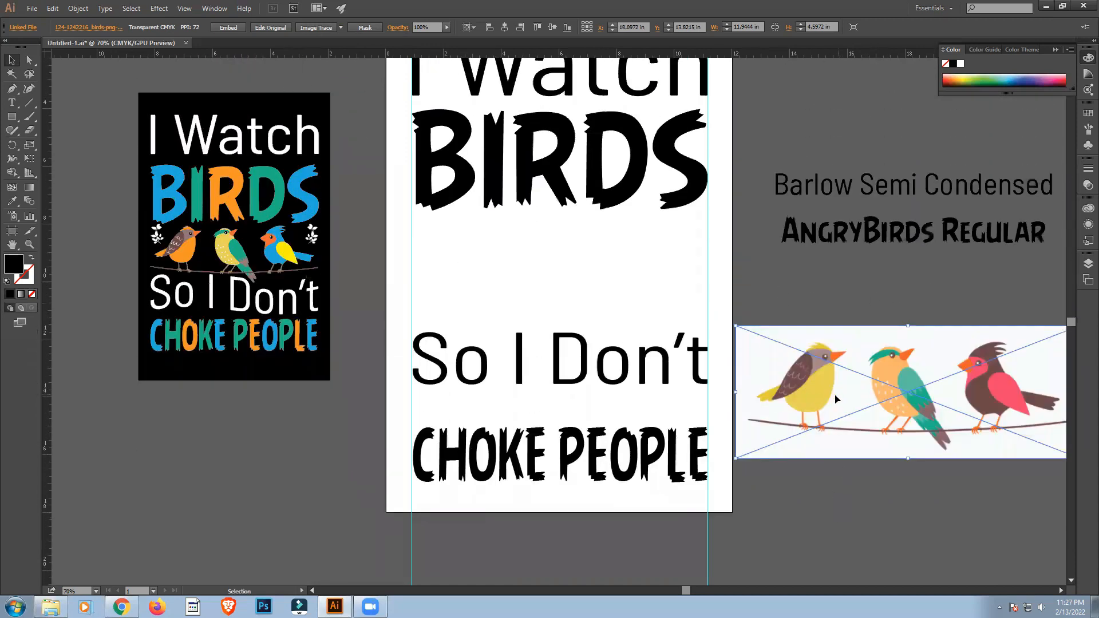
click(231, 28)
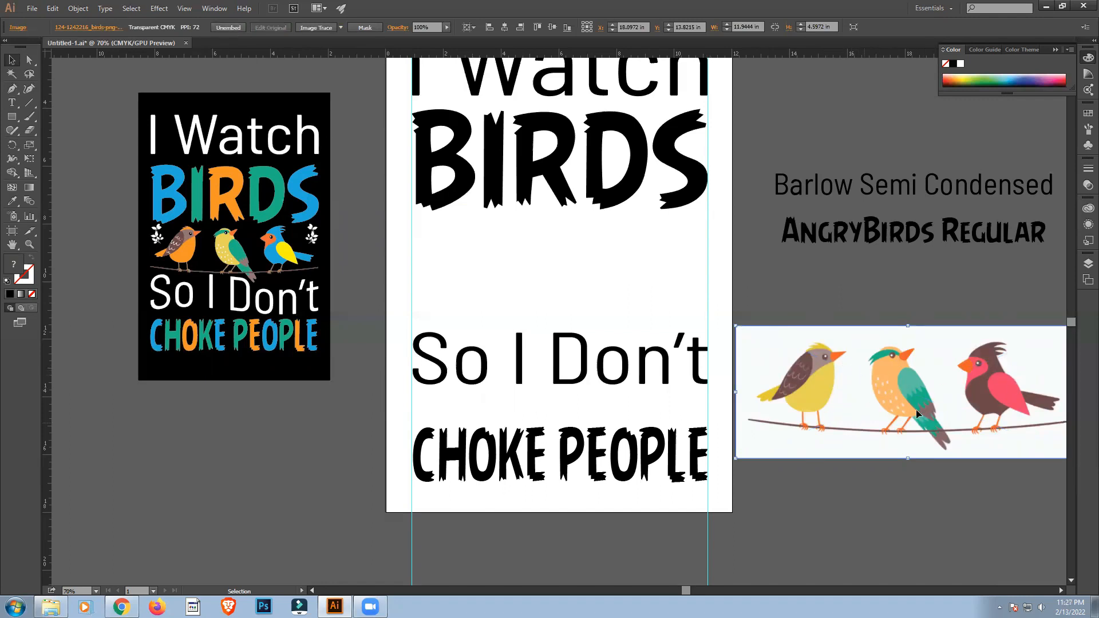
Trace the three-birds image with the 6 Colors preset and expand the result into vector paths.
click(340, 27)
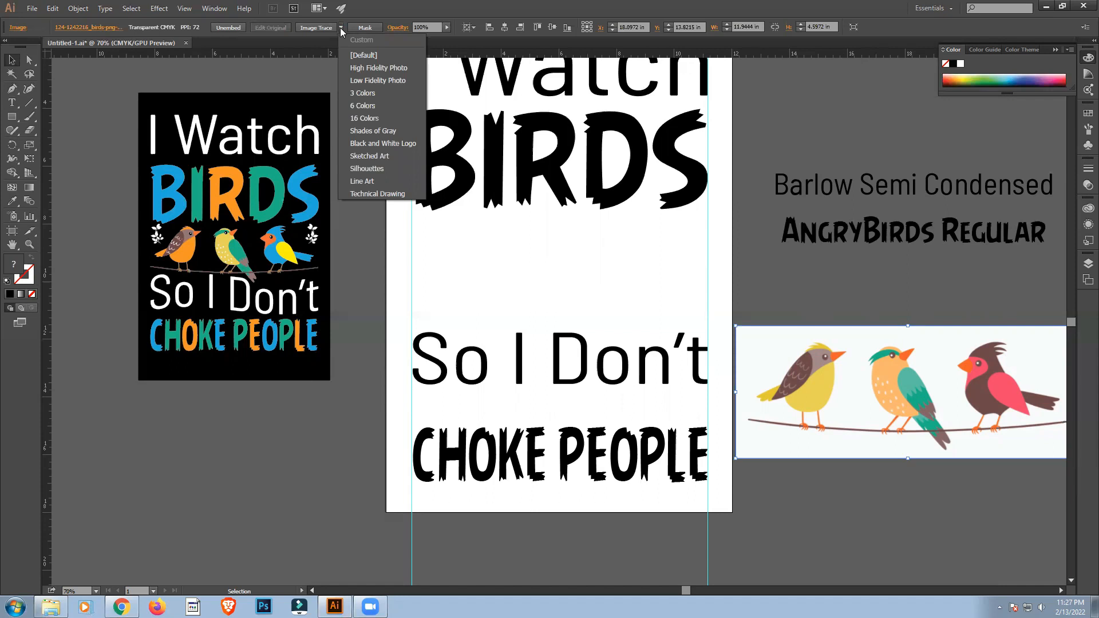
click(340, 28)
click(340, 28)
click(360, 106)
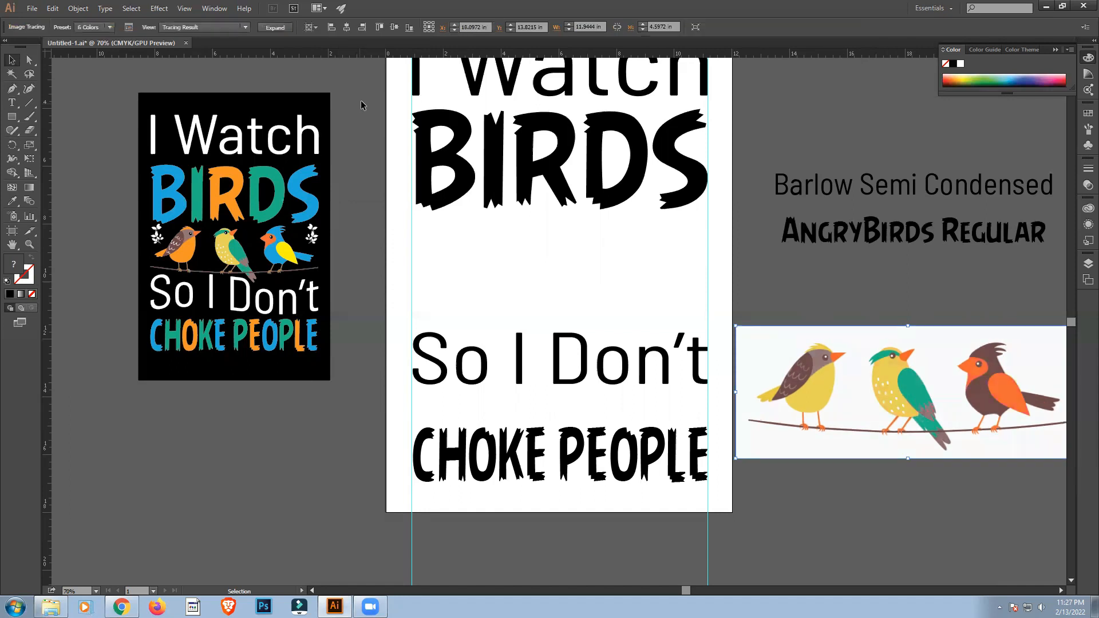
click(282, 27)
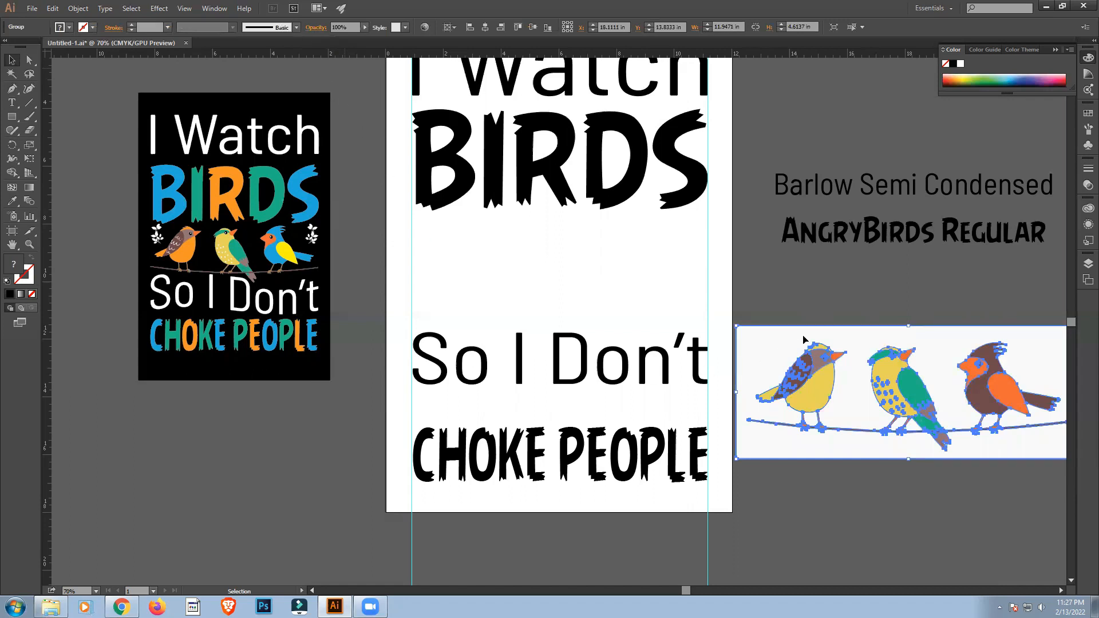
Ungroup the traced birds artwork and release the compound path of its white background.
right_click(754, 334)
click(786, 400)
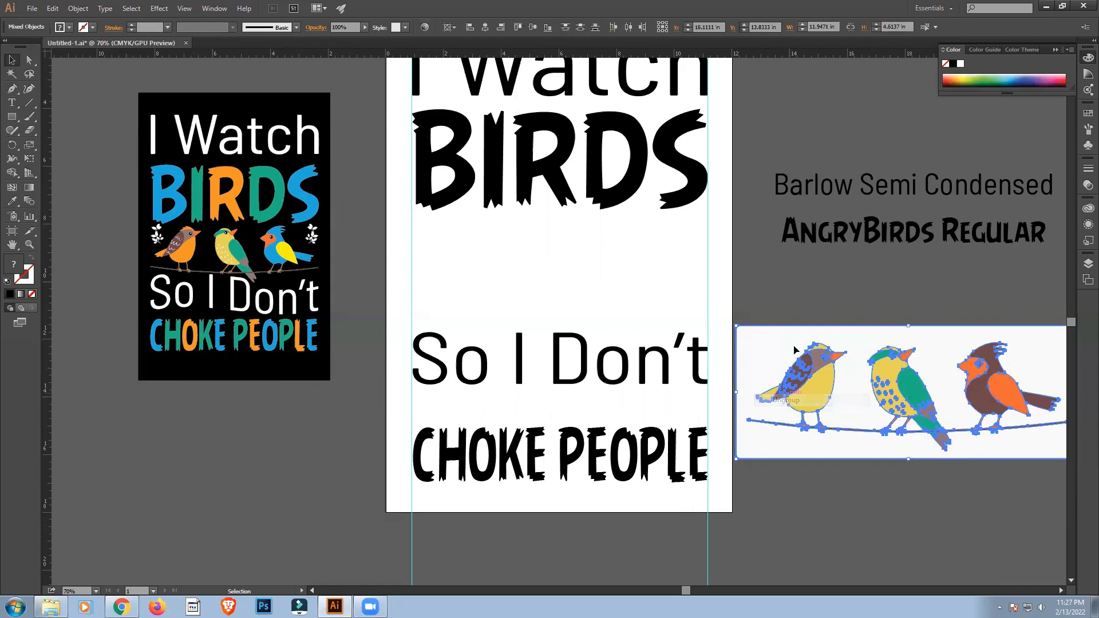
click(798, 276)
click(765, 338)
right_click(765, 336)
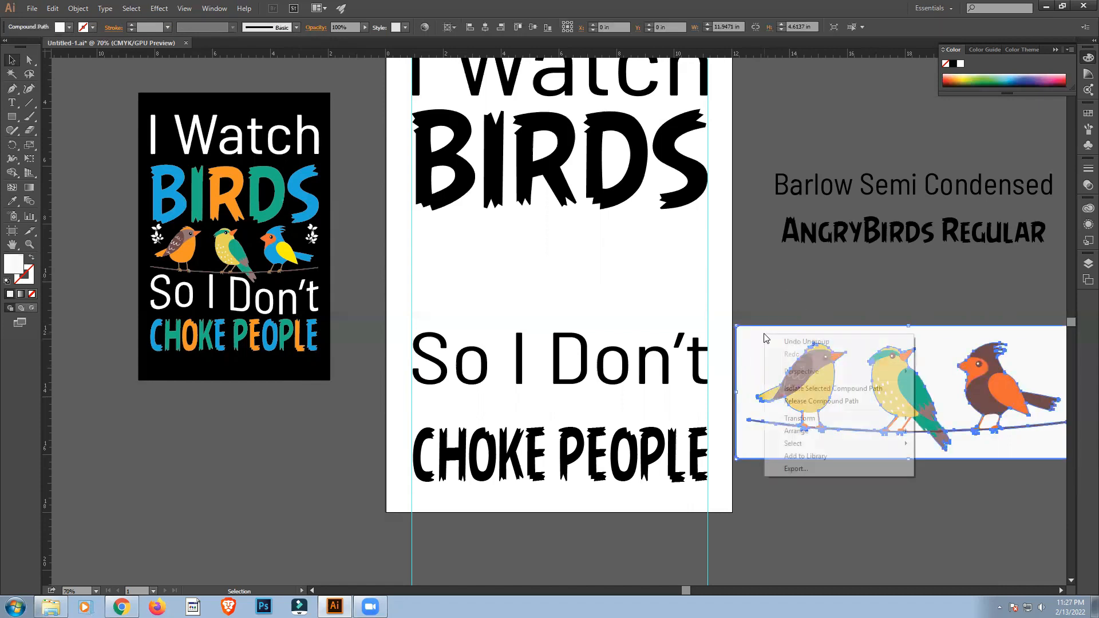
click(800, 405)
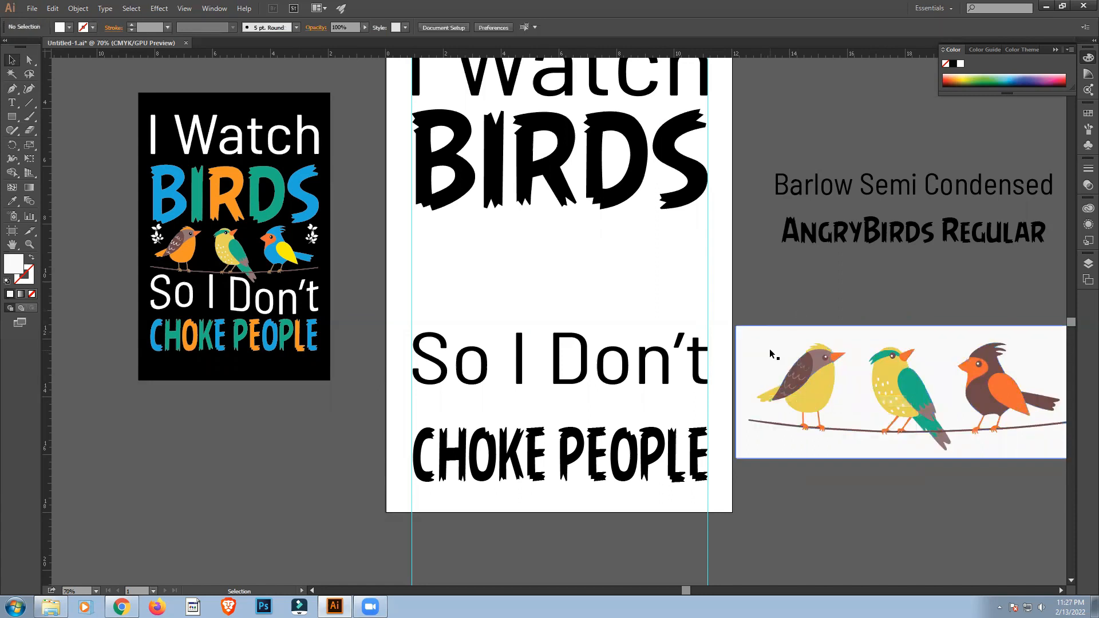
Delete the white background, the white silhouettes behind the birds and the white patch between the left bird's legs.
key(Delete)
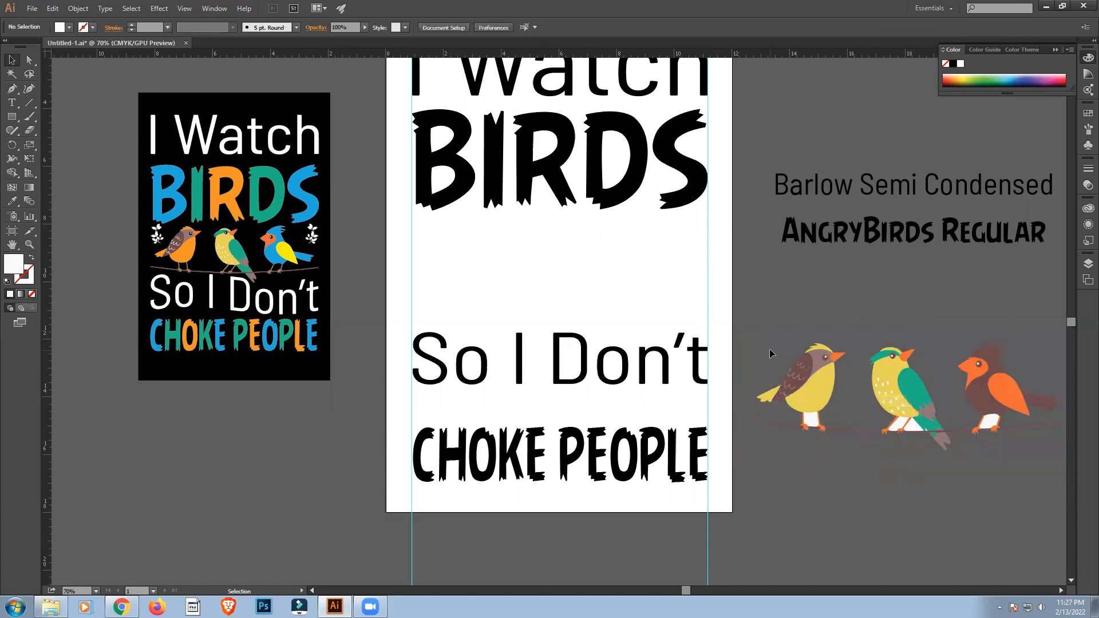
click(810, 420)
click(893, 446)
double_click(813, 420)
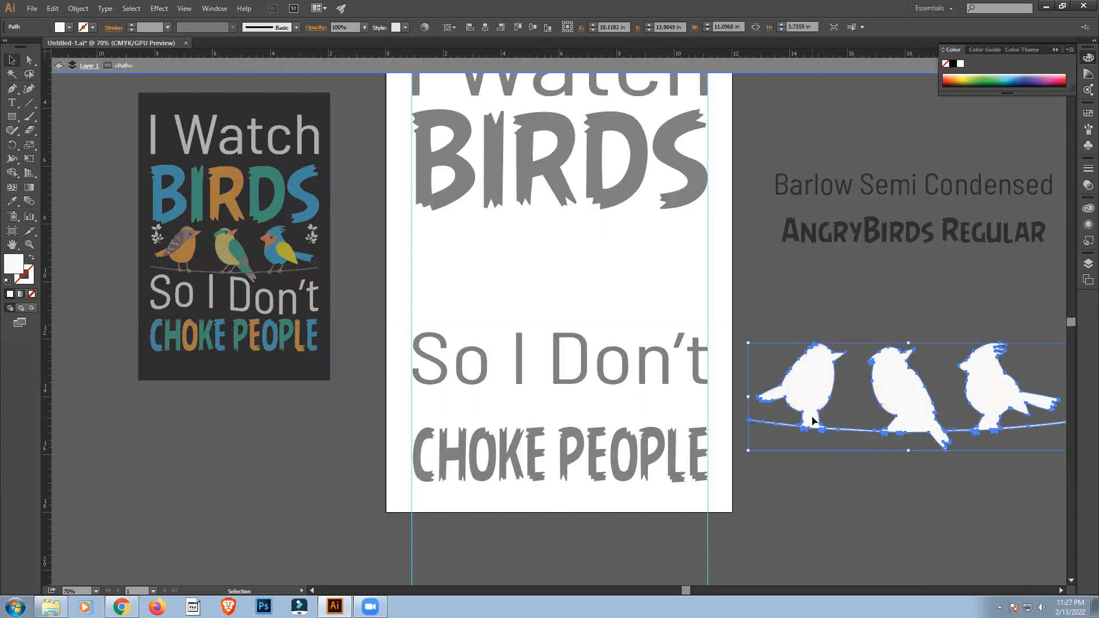
key(Delete)
double_click(815, 298)
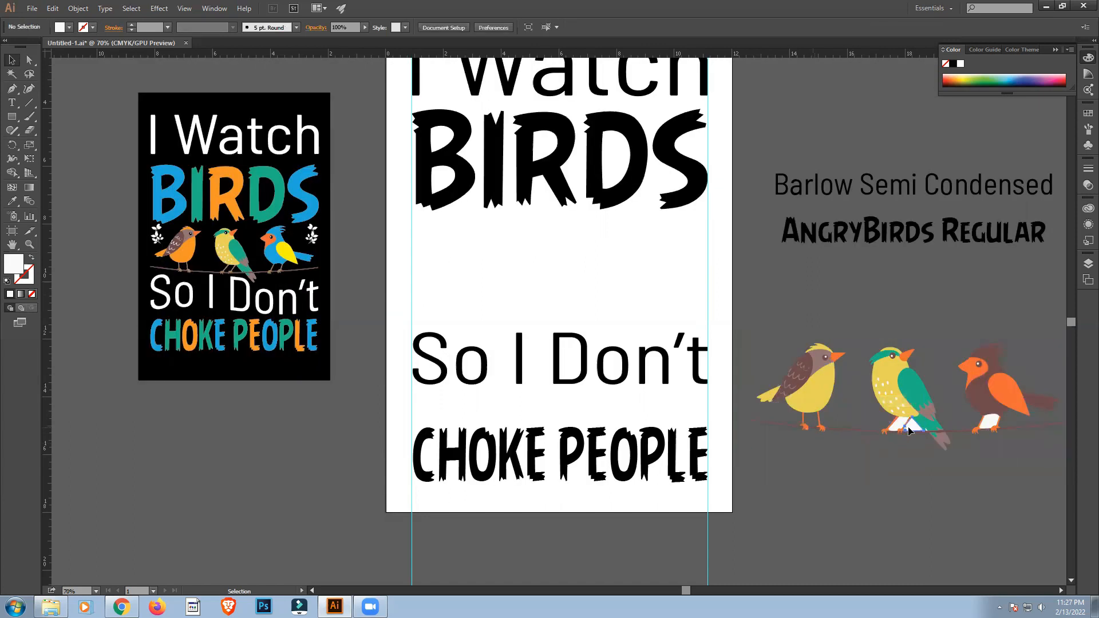
Delete the white patches between the legs of the middle and right birds and the white speck on the middle bird's tail.
click(900, 426)
key(Delete)
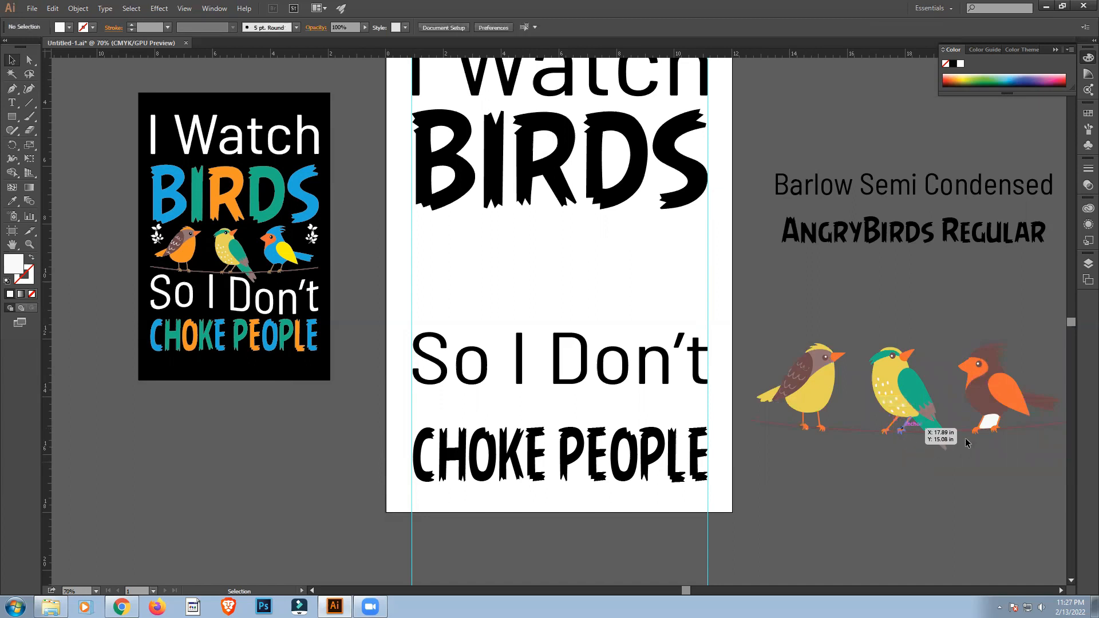
click(984, 421)
key(Delete)
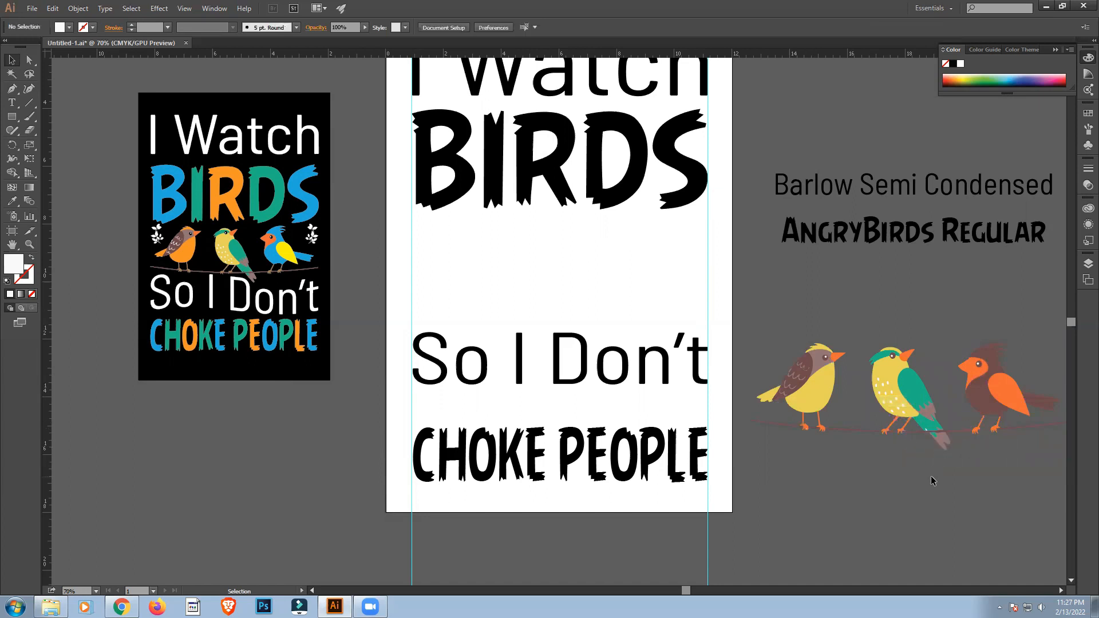
scroll(931, 486, up, 3)
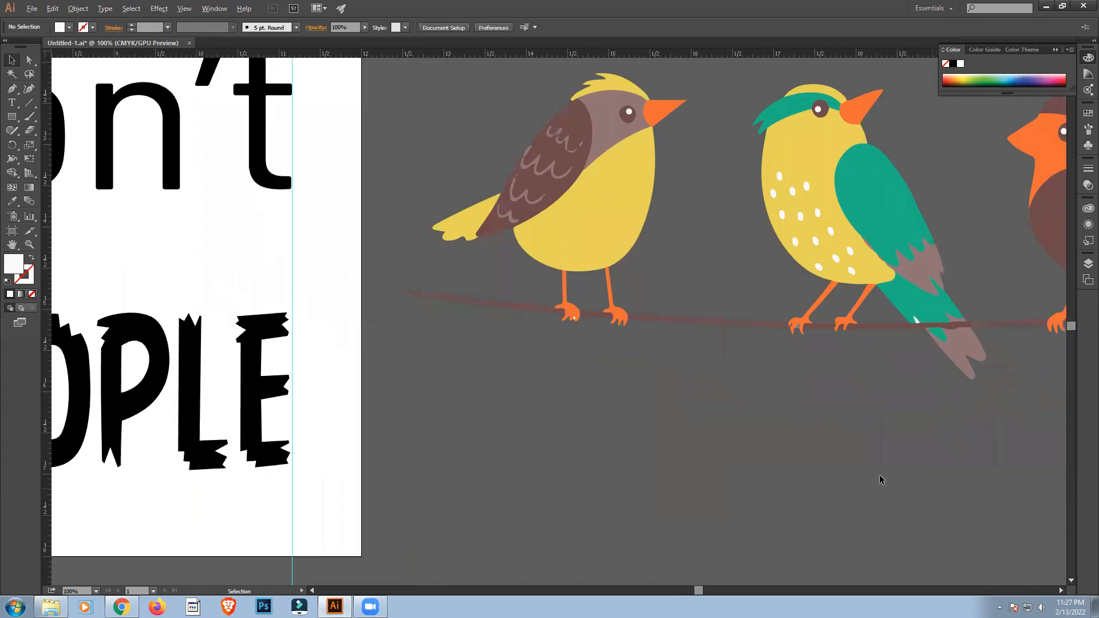
click(916, 322)
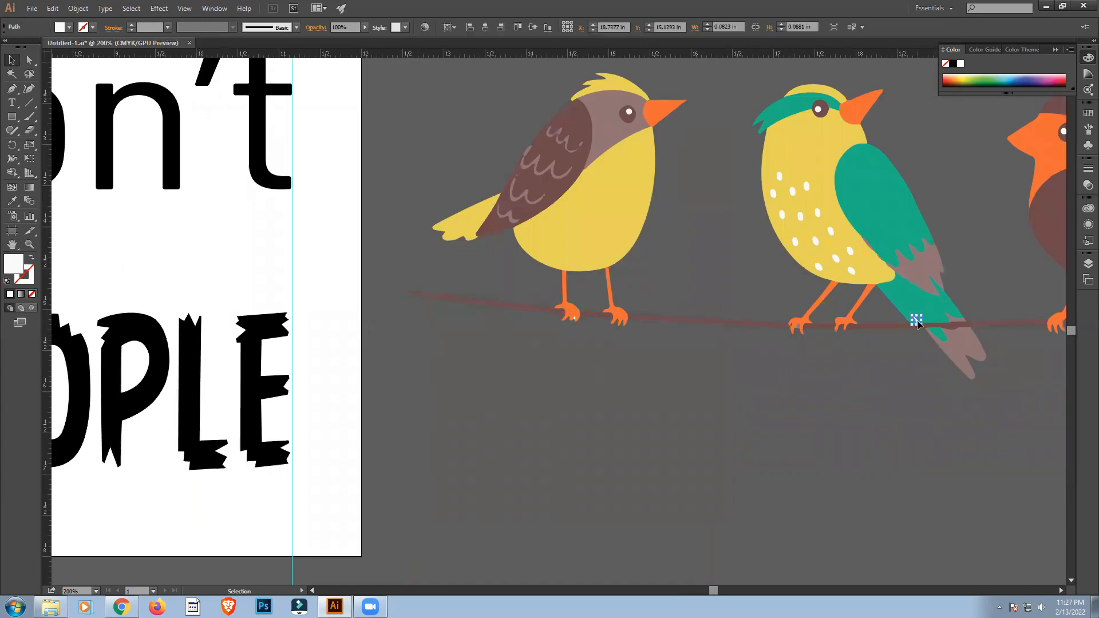
key(Delete)
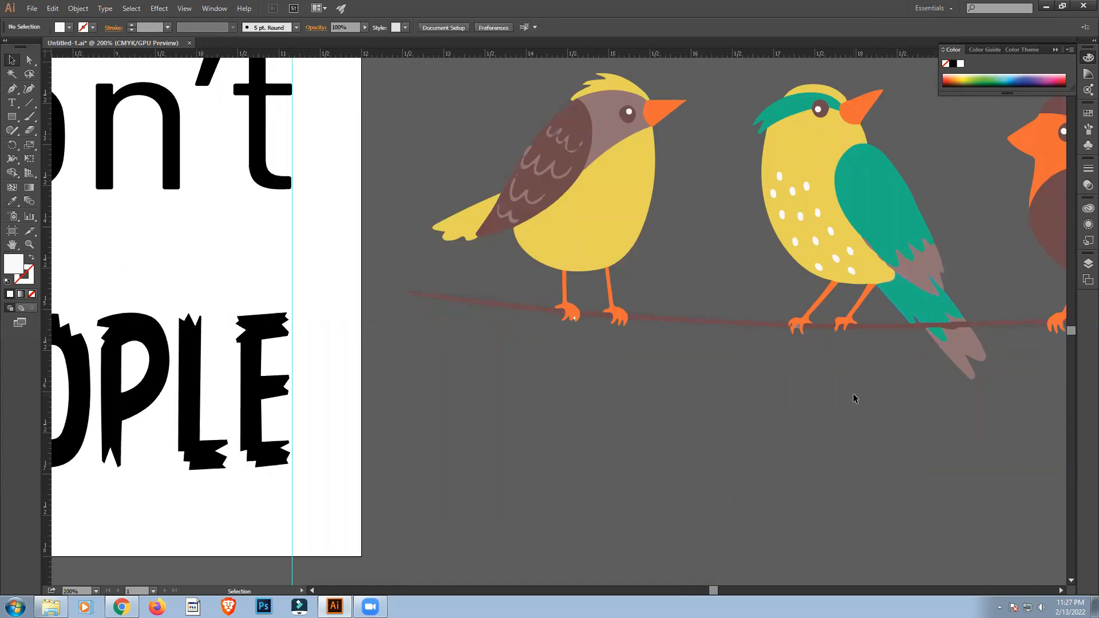
Compare the traced birds with the reference design's birds, checking the wing marks and body colours.
scroll(803, 411, down, 3)
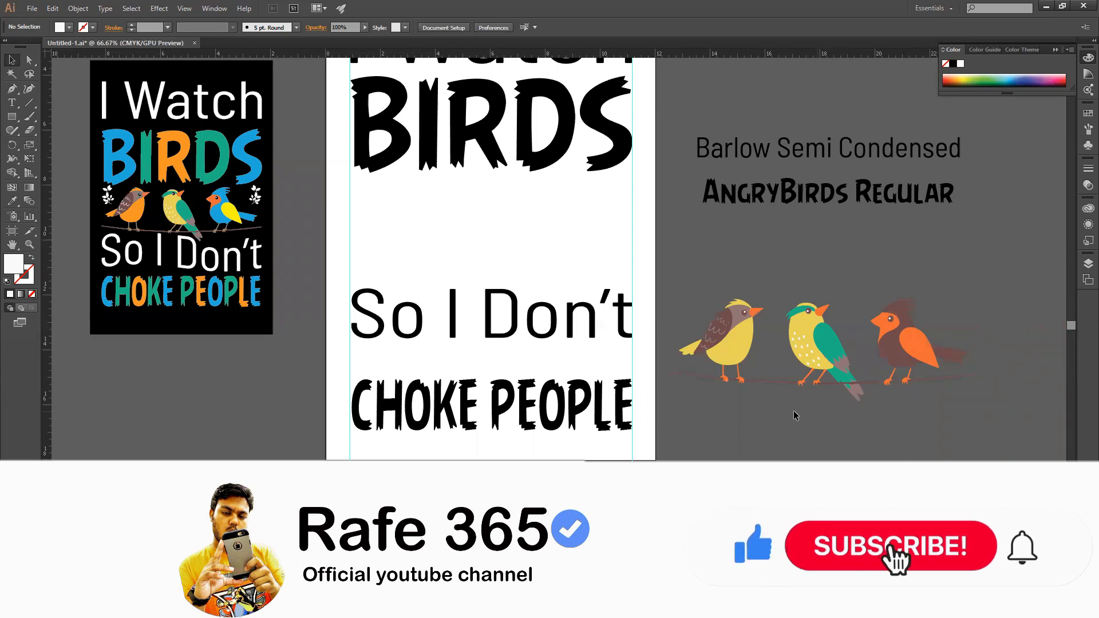
click(723, 322)
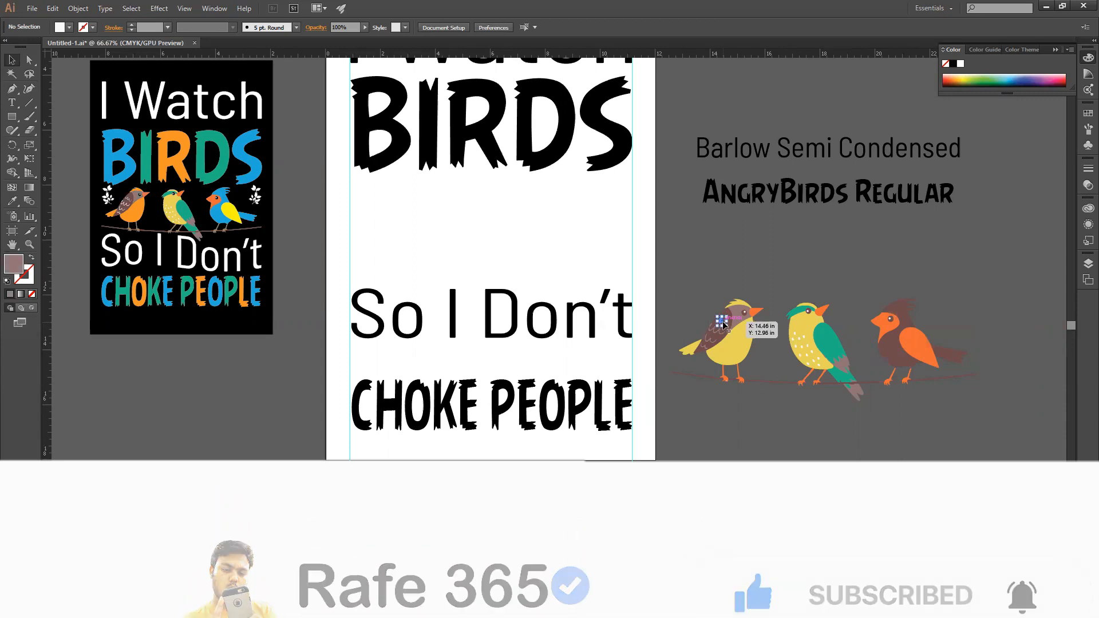
click(753, 421)
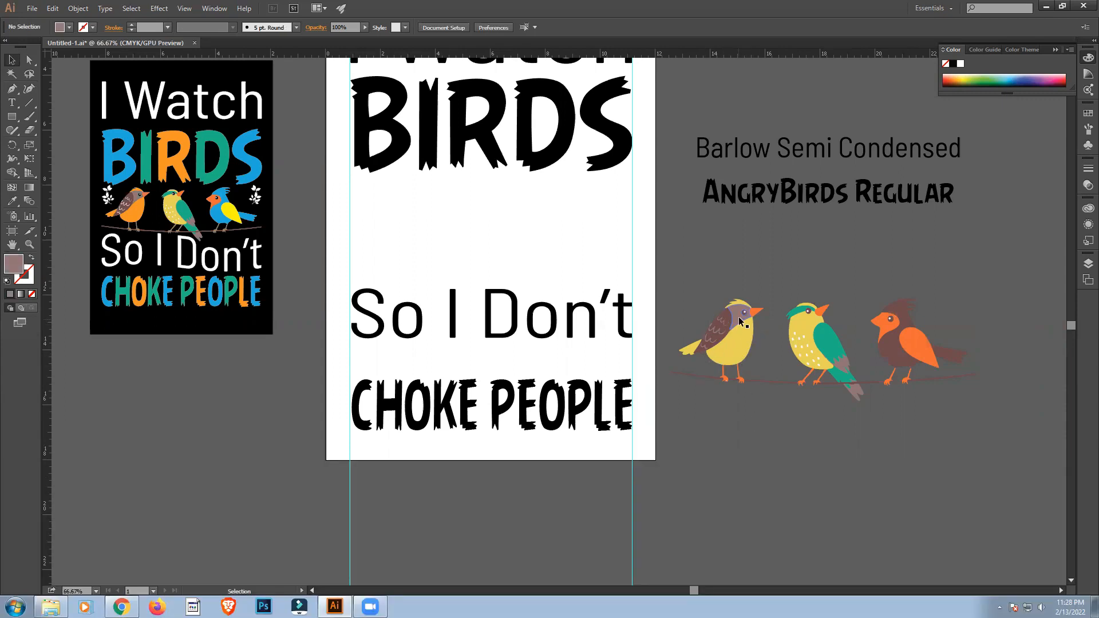
scroll(223, 386, up, 3)
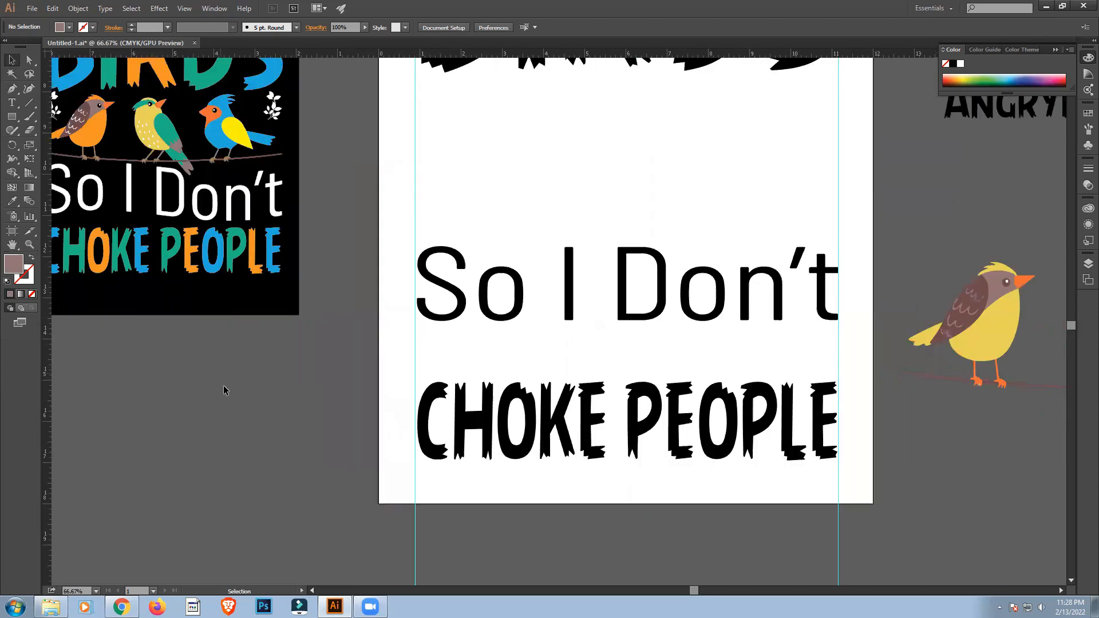
scroll(264, 487, up, 3)
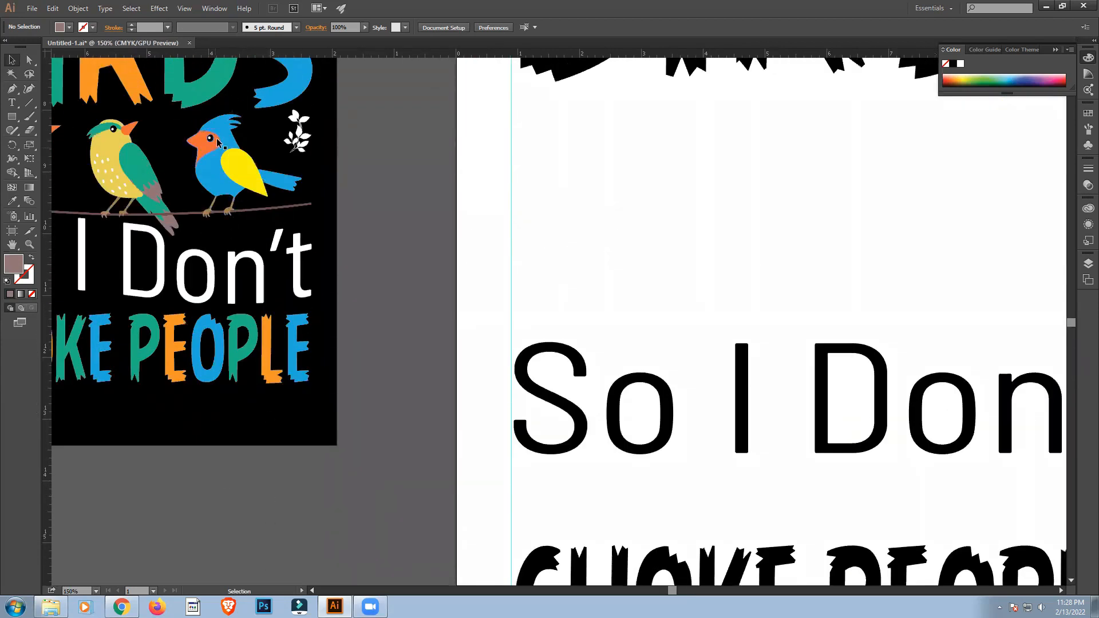
scroll(415, 335, down, 3)
scroll(418, 340, up, 3)
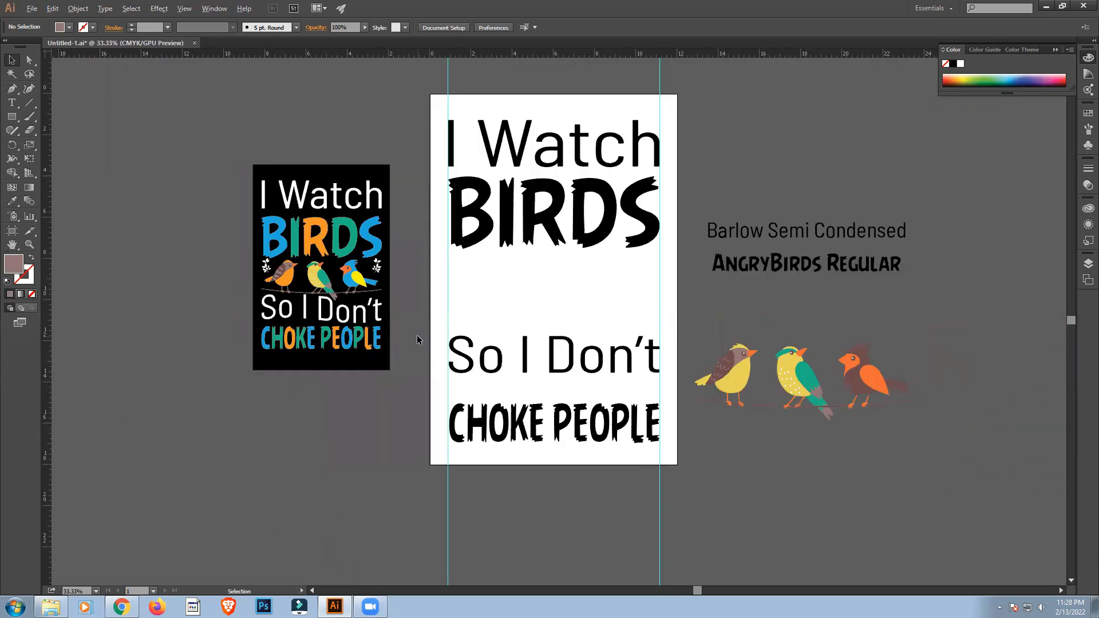
drag(677, 593, 709, 595)
Fill the top row of feather marks on the left bird's wing with white.
scroll(695, 548, up, 1)
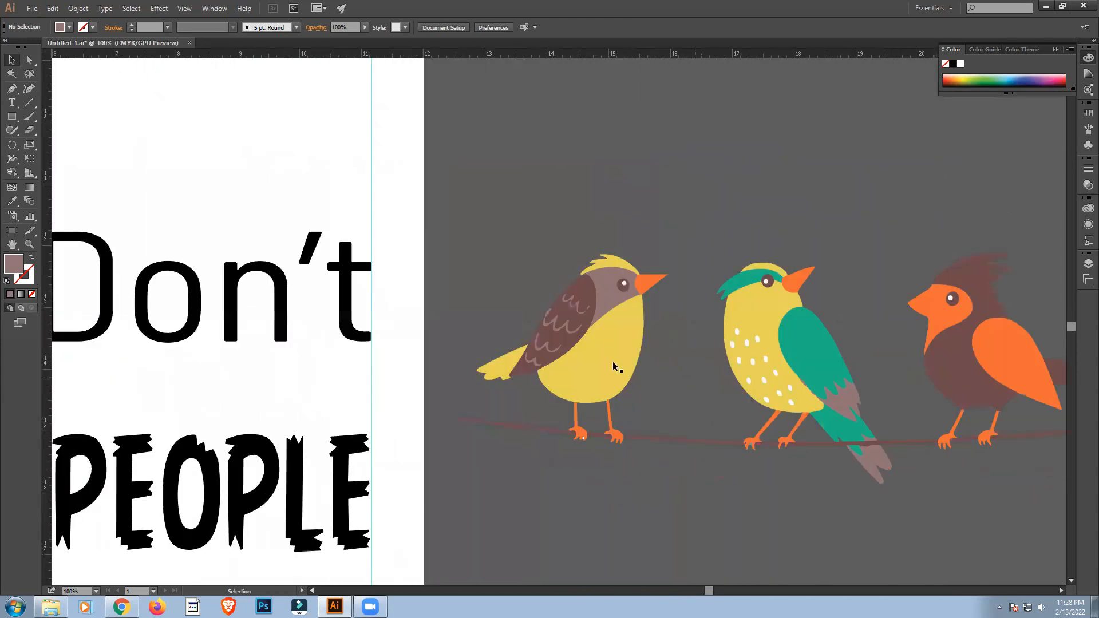
click(577, 307)
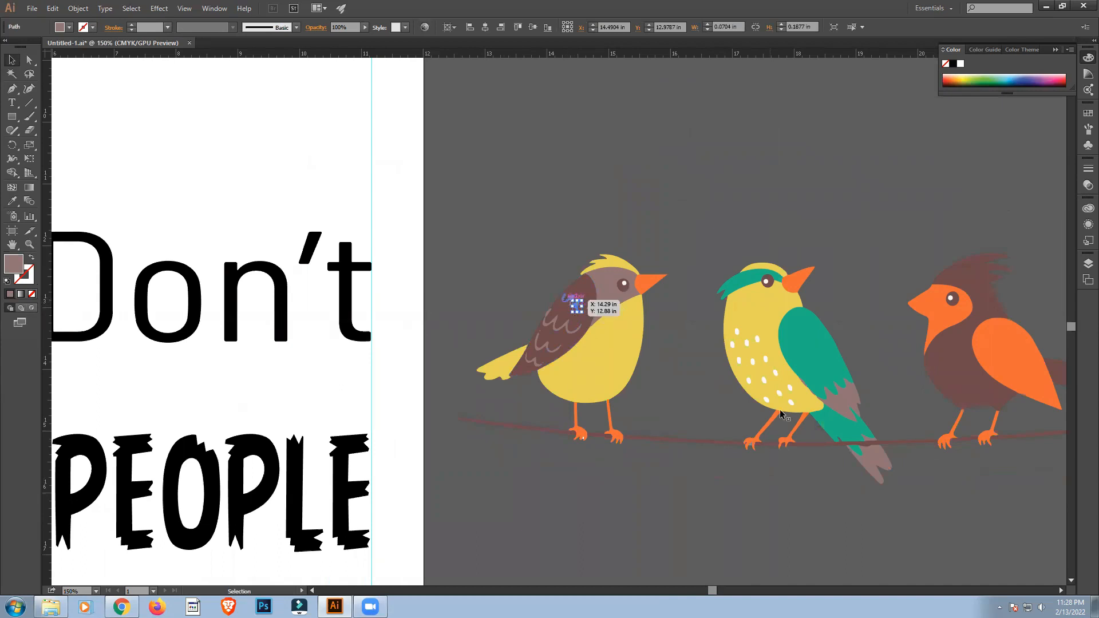
click(686, 373)
click(569, 305)
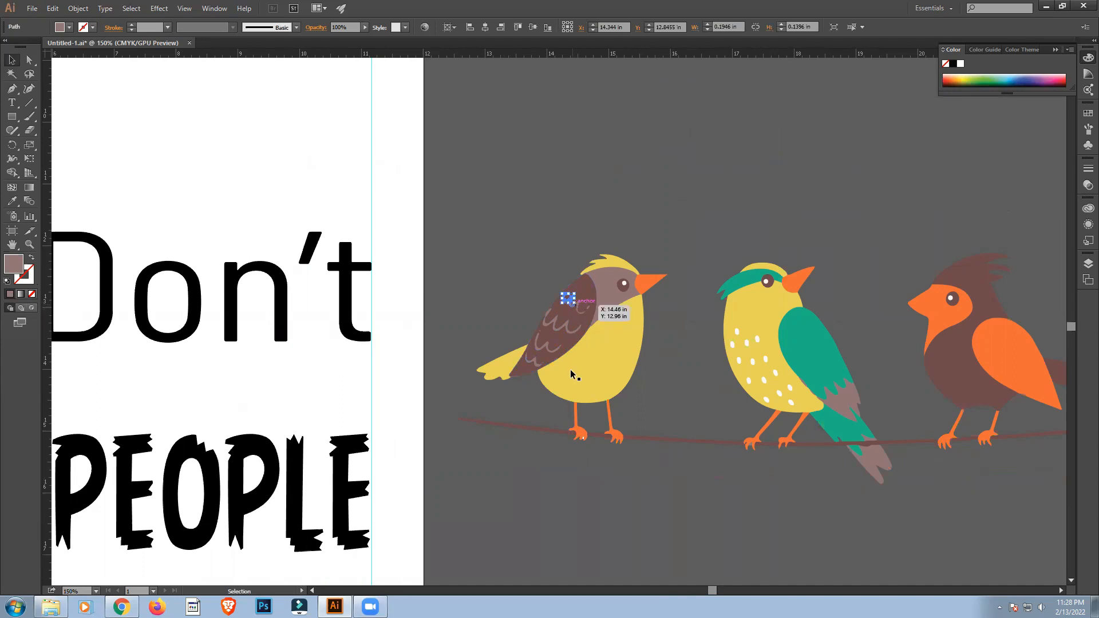
shift+click(586, 311)
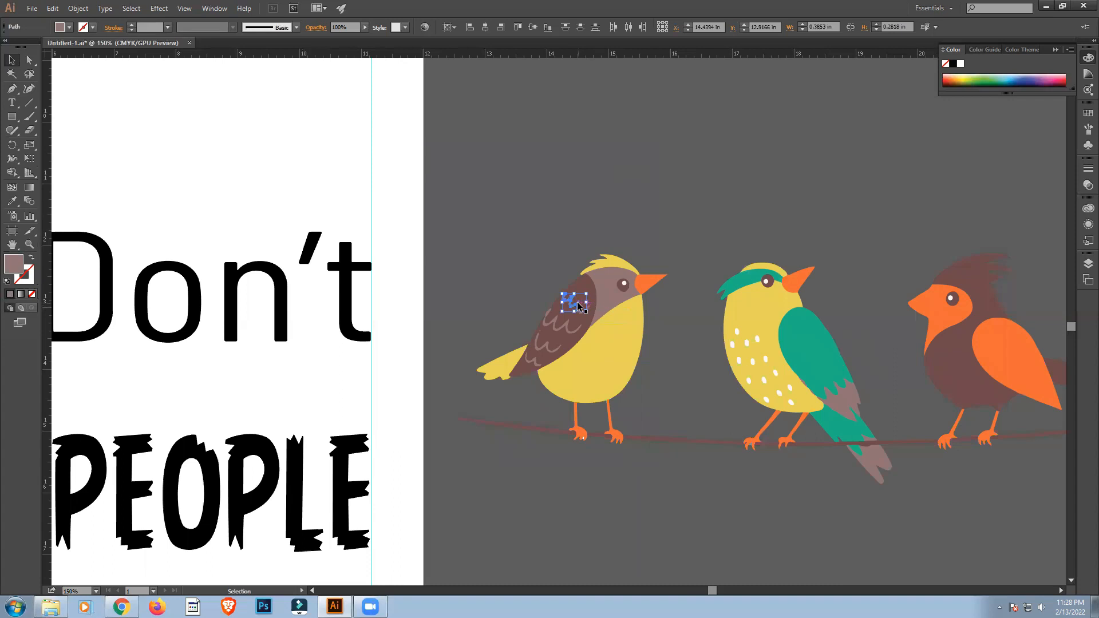
shift+click(586, 309)
click(83, 27)
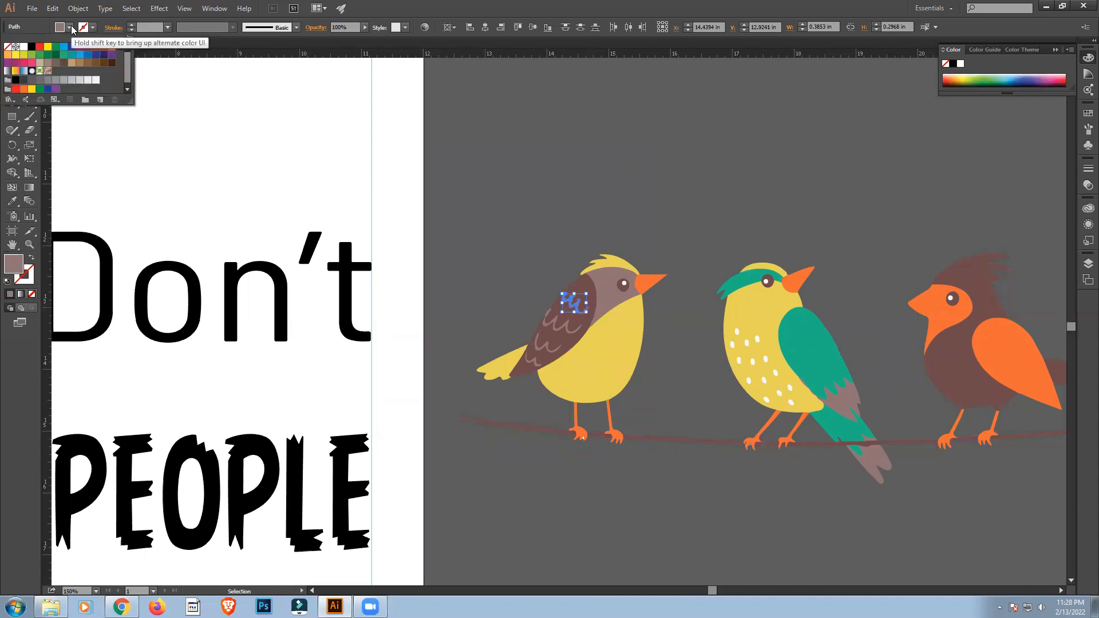
click(25, 47)
click(505, 186)
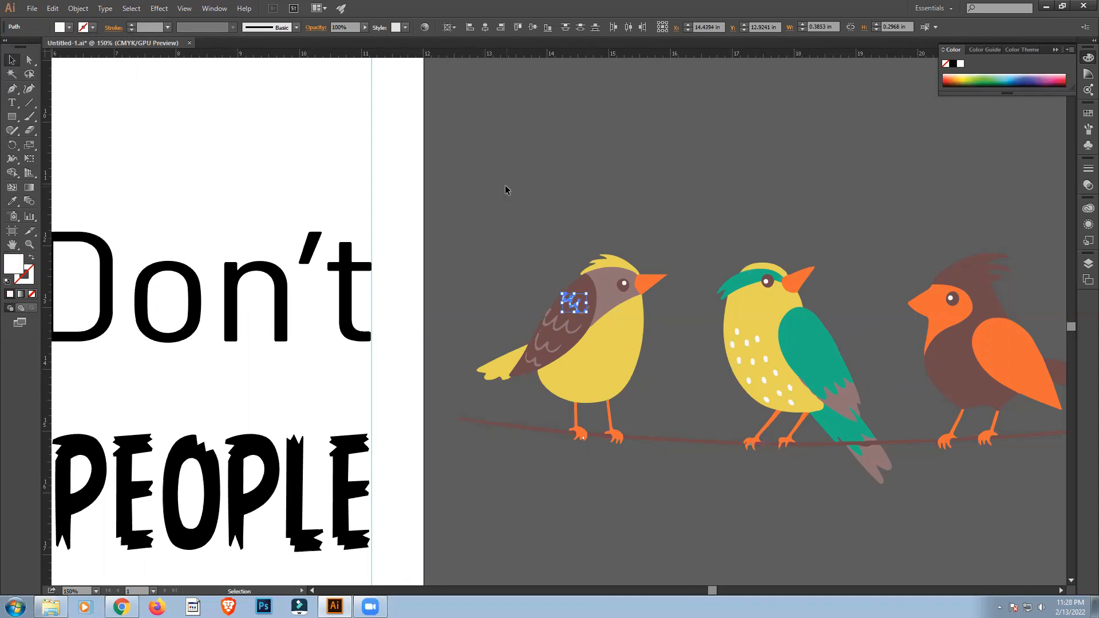
click(505, 185)
Fill the two small leftover pieces at the end of the left bird's top feather row with white.
click(582, 311)
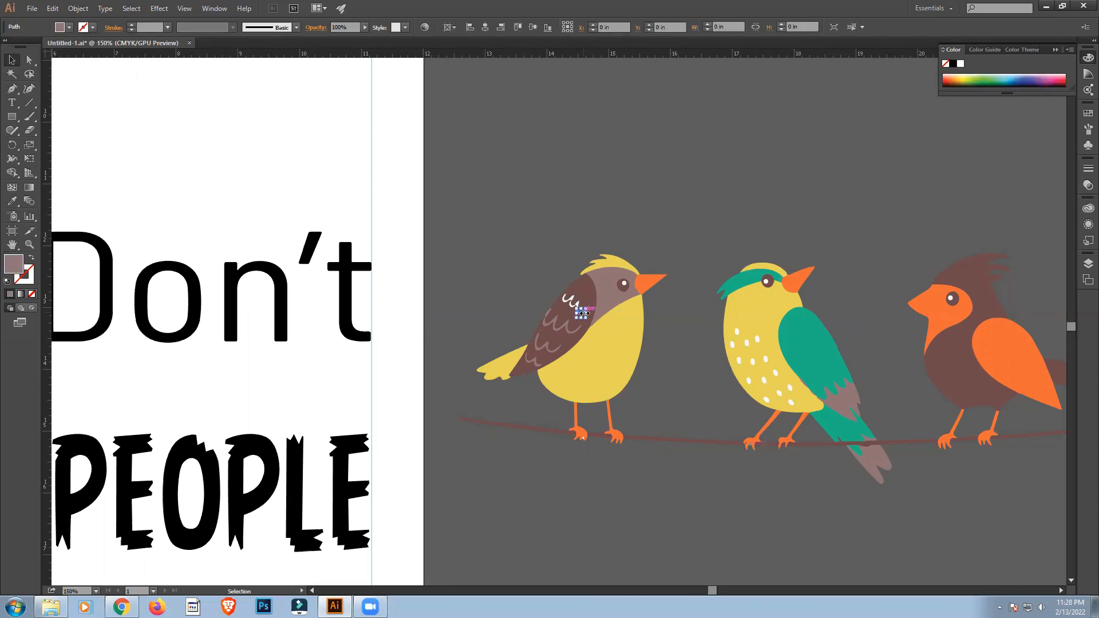
click(69, 28)
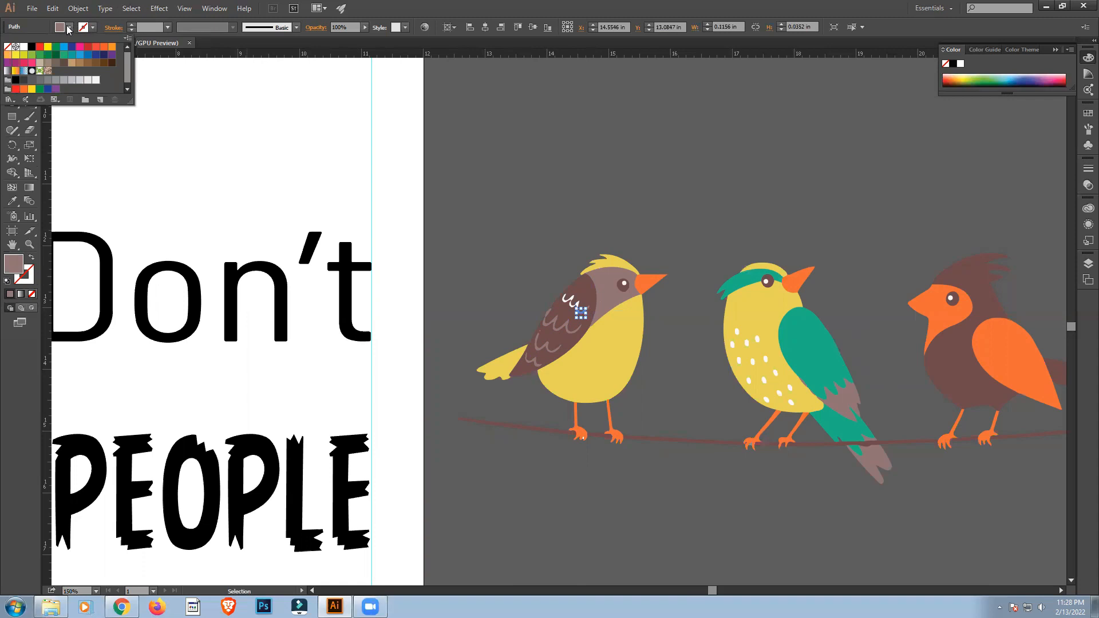
click(25, 47)
click(525, 153)
click(525, 153)
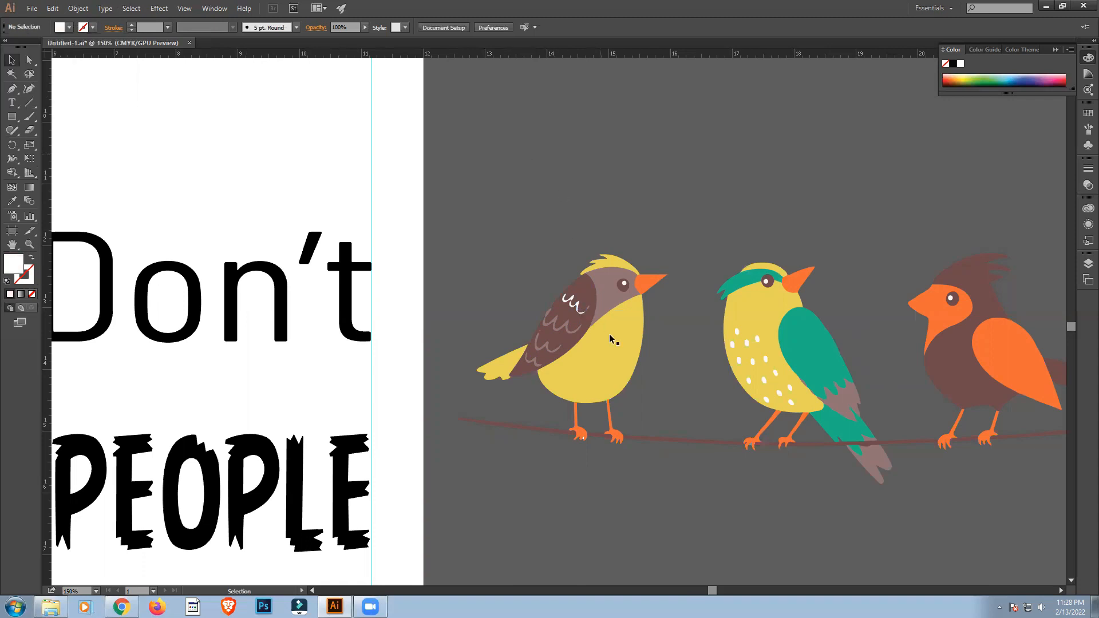
scroll(620, 359, up, 2)
click(557, 256)
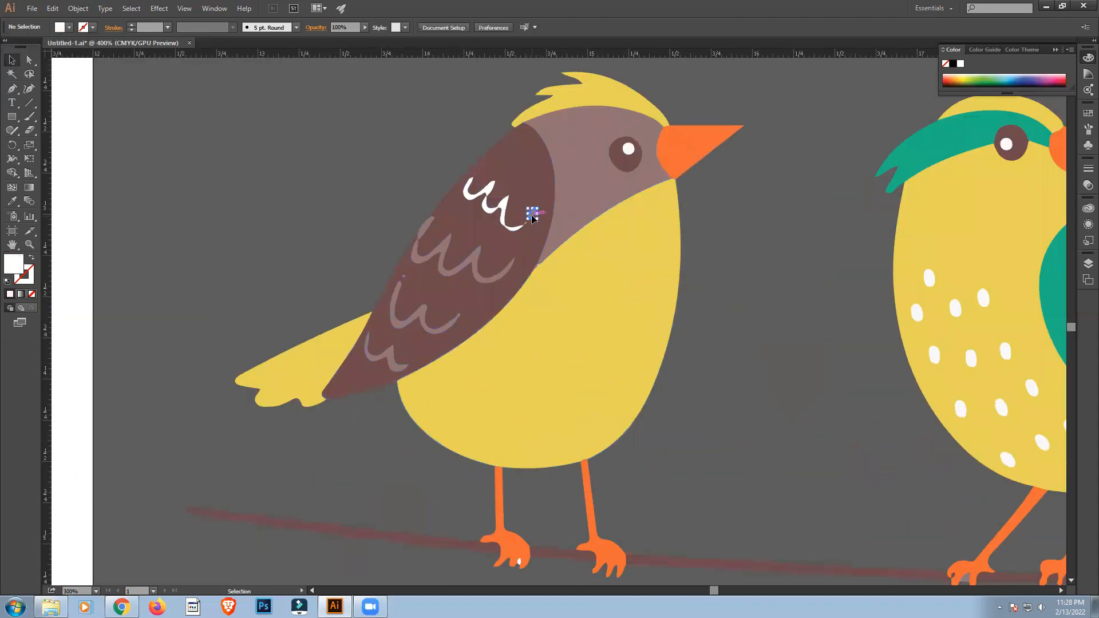
click(69, 28)
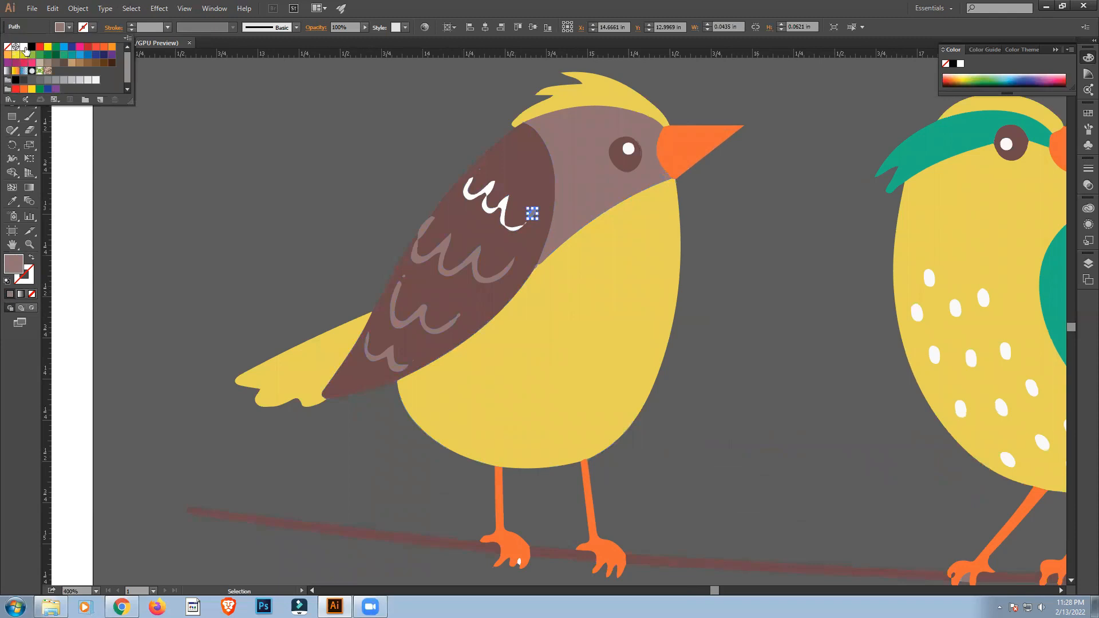
click(24, 46)
click(280, 174)
click(298, 196)
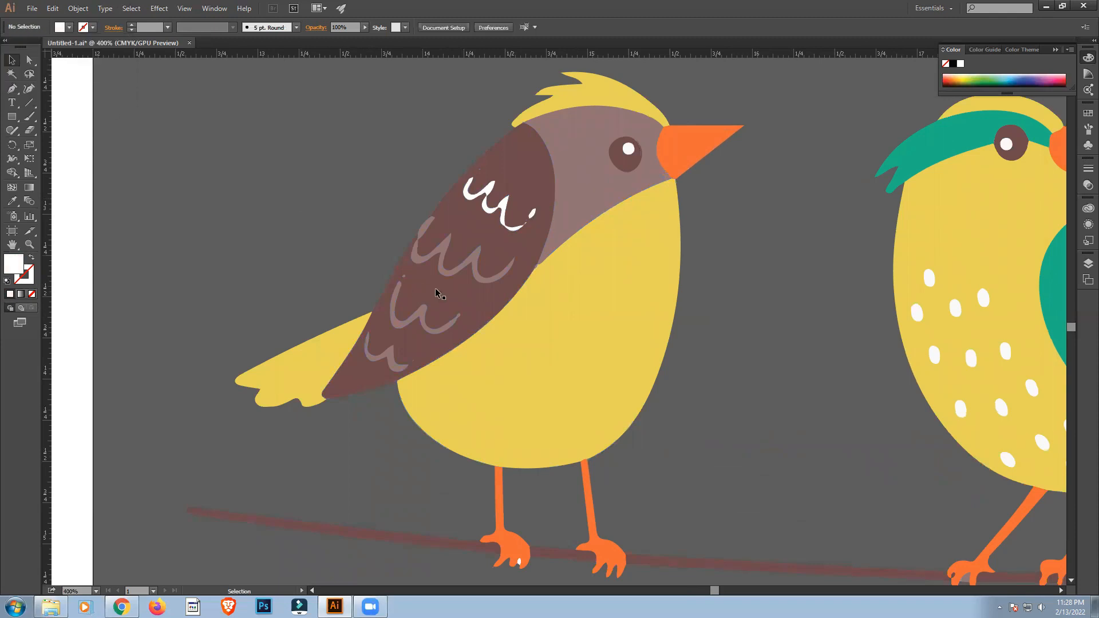
Fill the second row of feather marks on the left bird's wing with white.
click(444, 249)
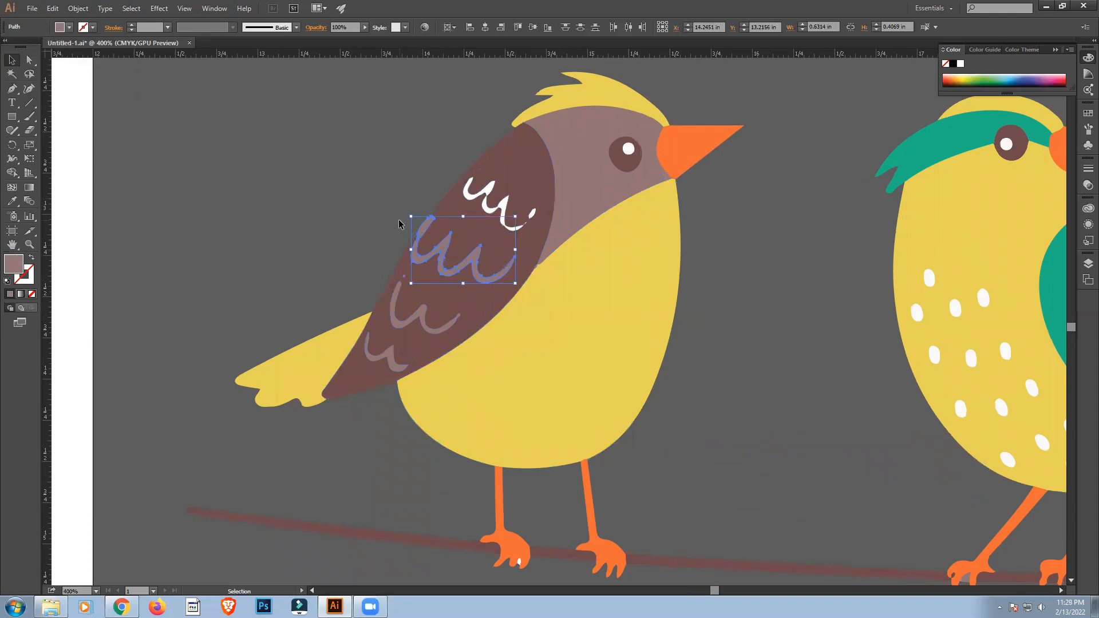
click(69, 27)
click(24, 46)
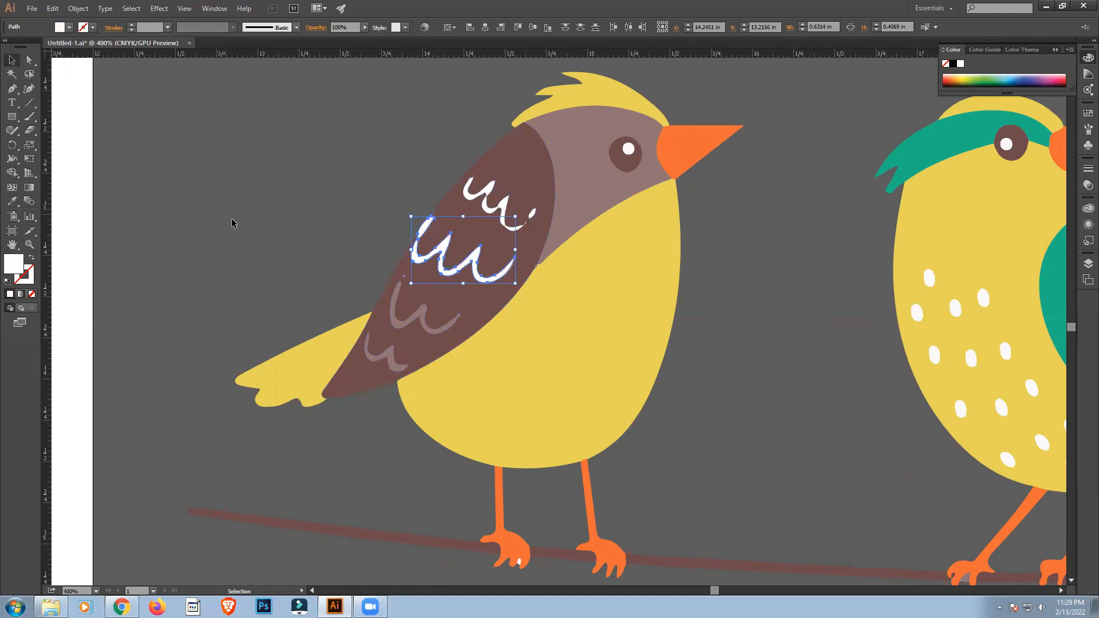
Fill the two lowest rows of feather marks on the left bird's wing with white.
click(392, 324)
shift+click(389, 352)
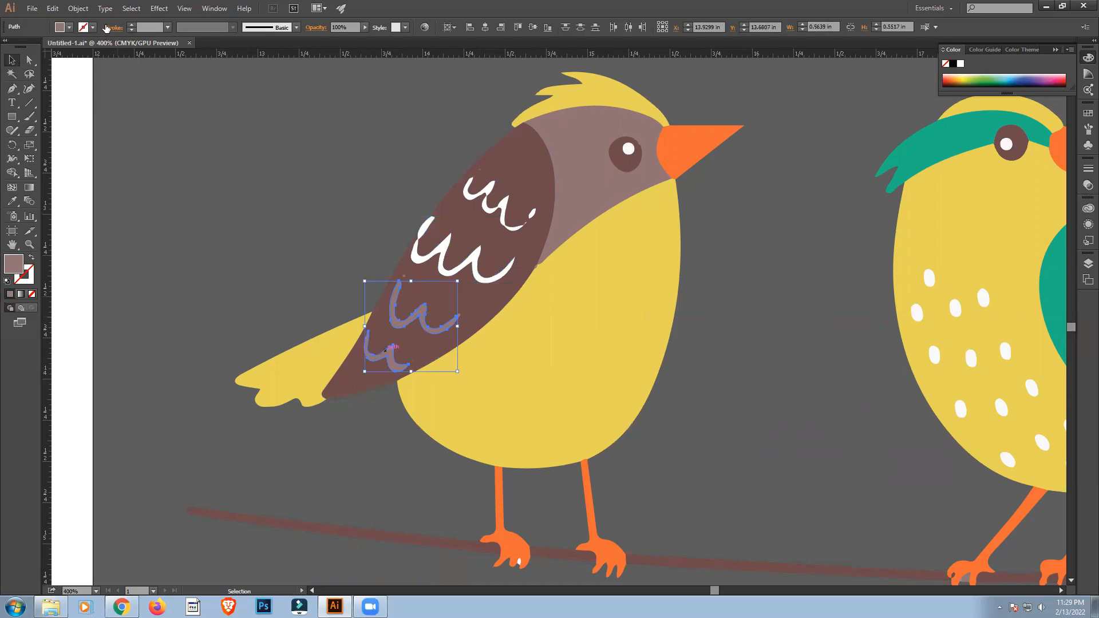
click(69, 28)
click(24, 47)
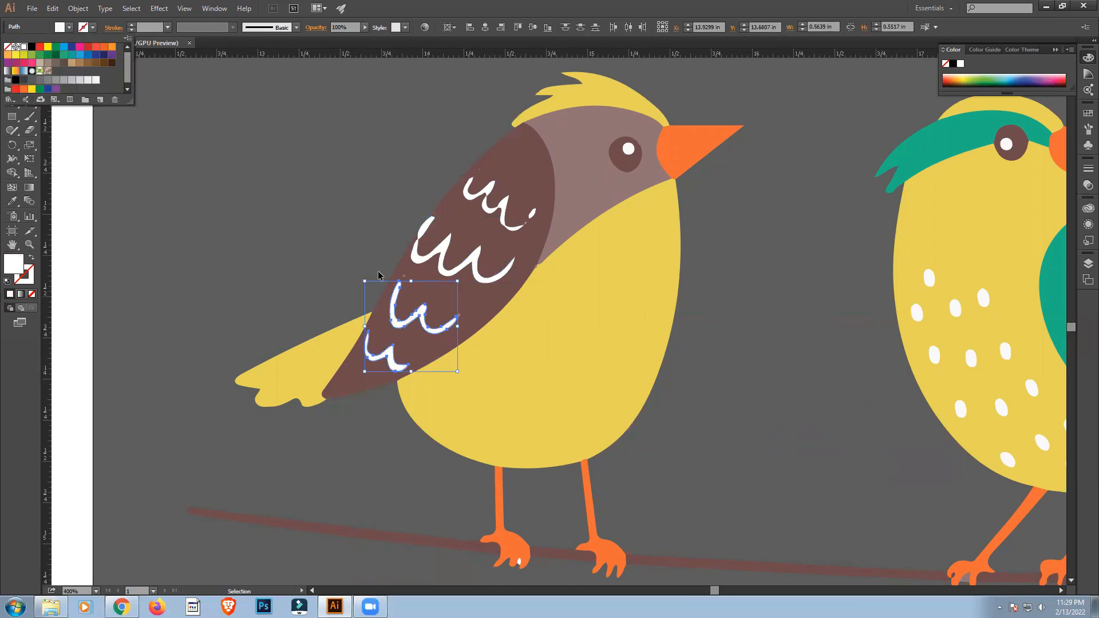
click(404, 277)
click(328, 242)
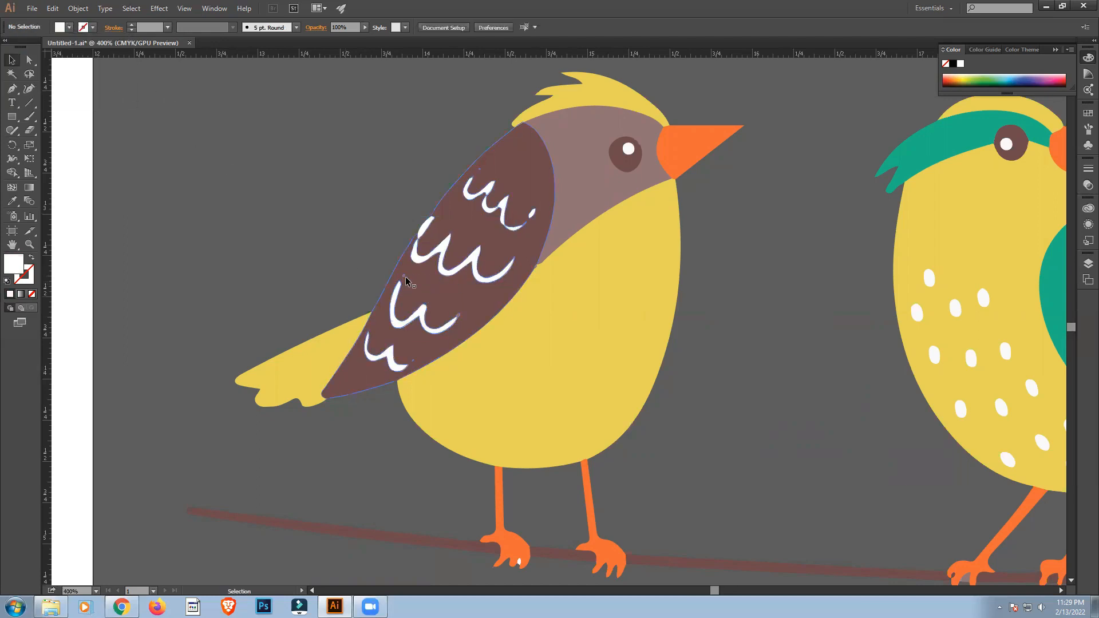
Fill the tiny leftover dot above the third feather row on the left bird's wing with white.
click(404, 279)
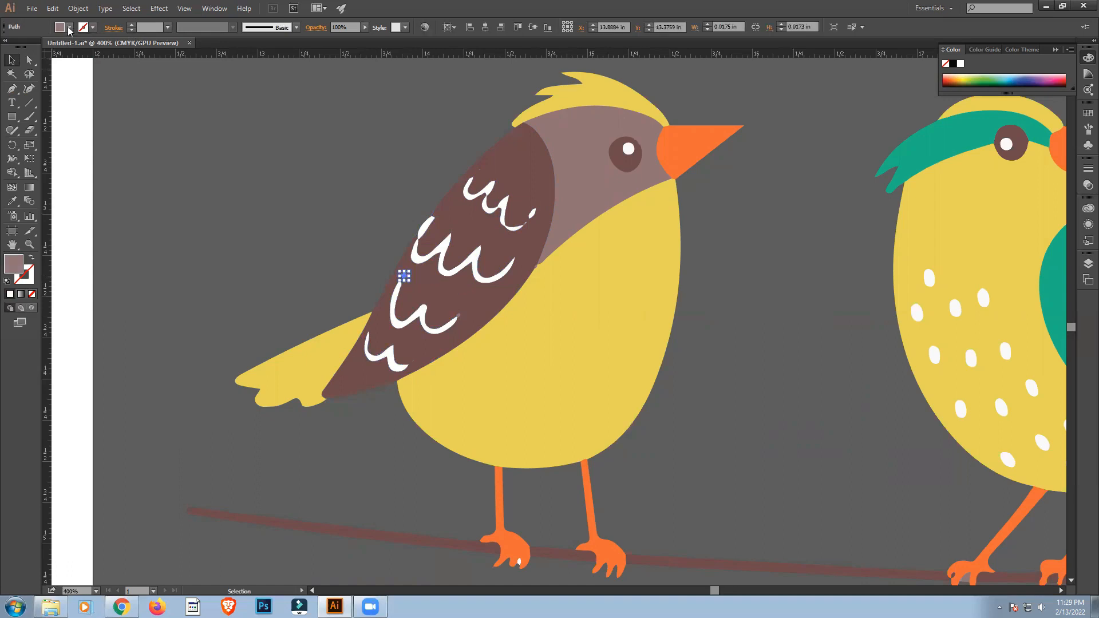
click(69, 28)
click(24, 49)
click(151, 186)
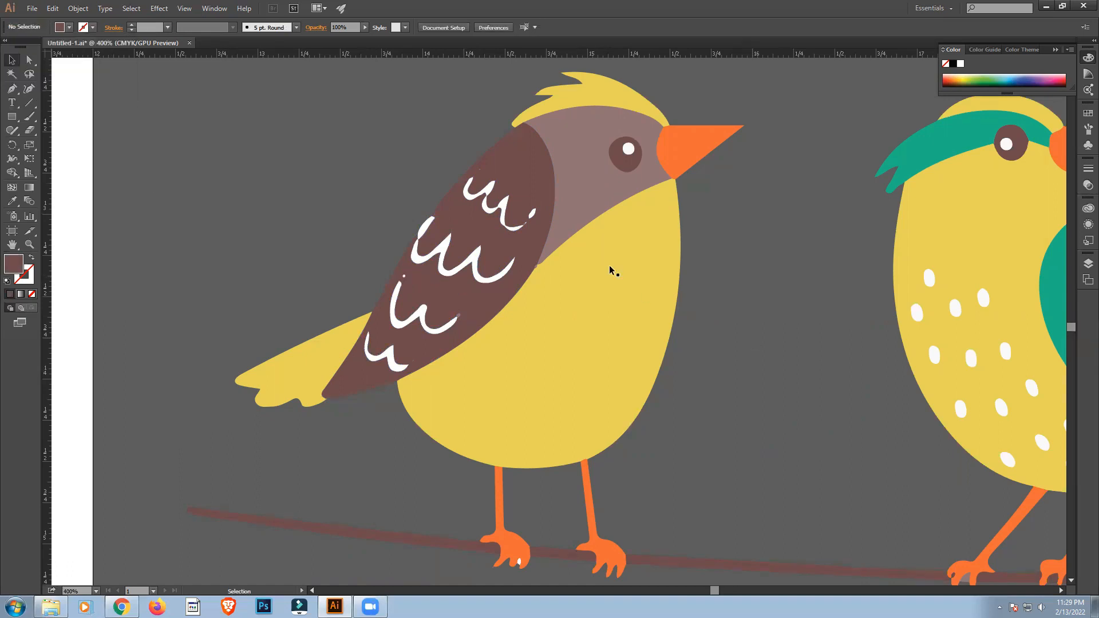
Release the compound path of the left bird's eye and fill the eye circle with black.
click(630, 165)
right_click(630, 163)
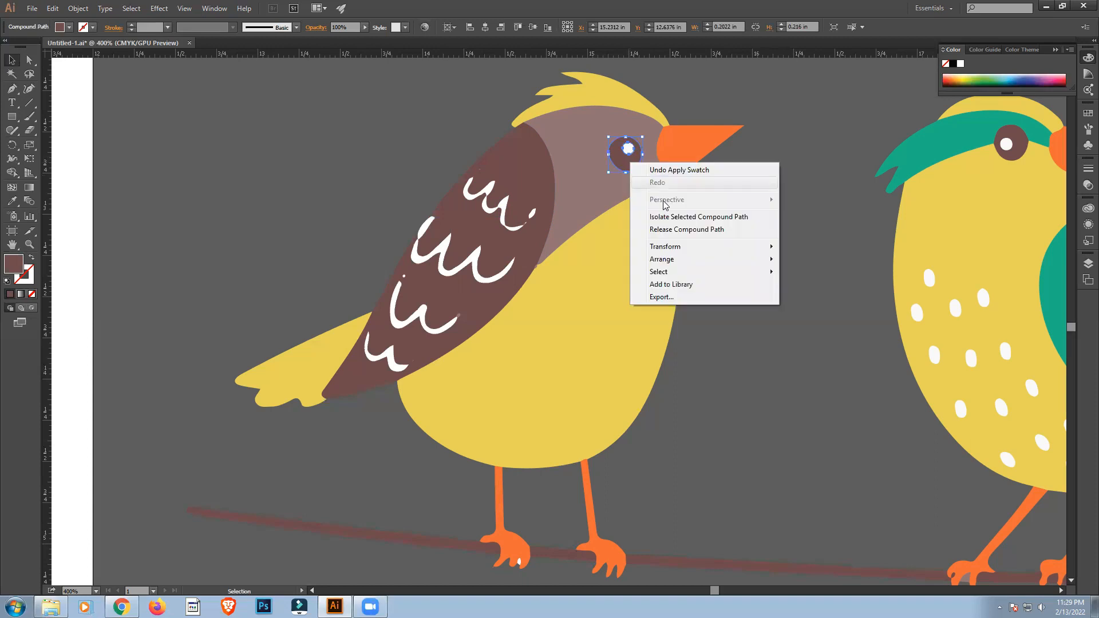
click(677, 229)
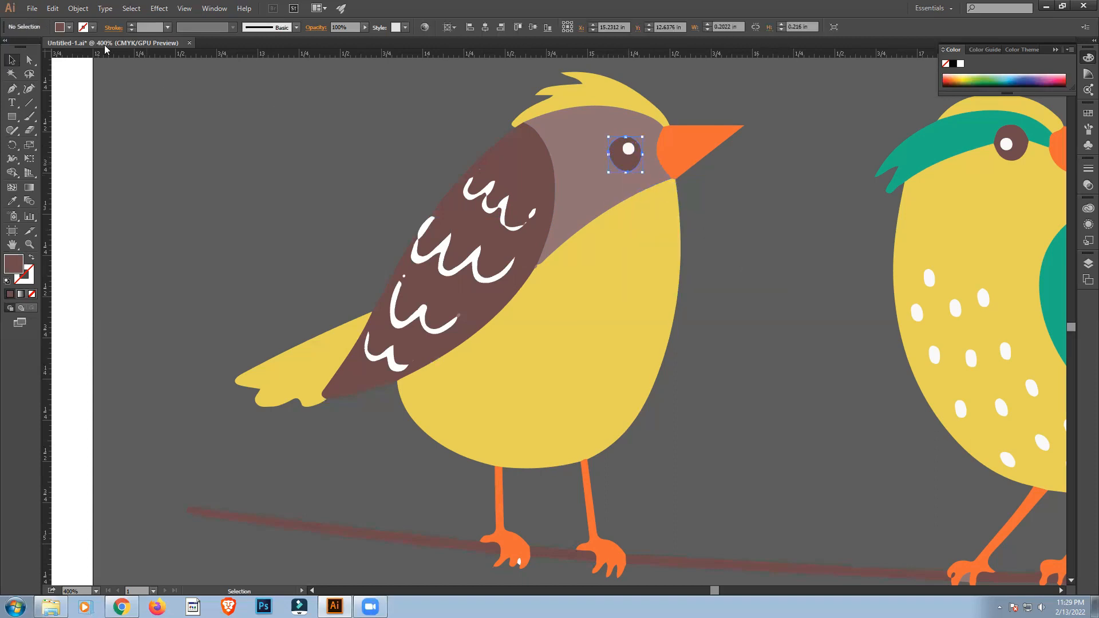
click(70, 27)
click(31, 48)
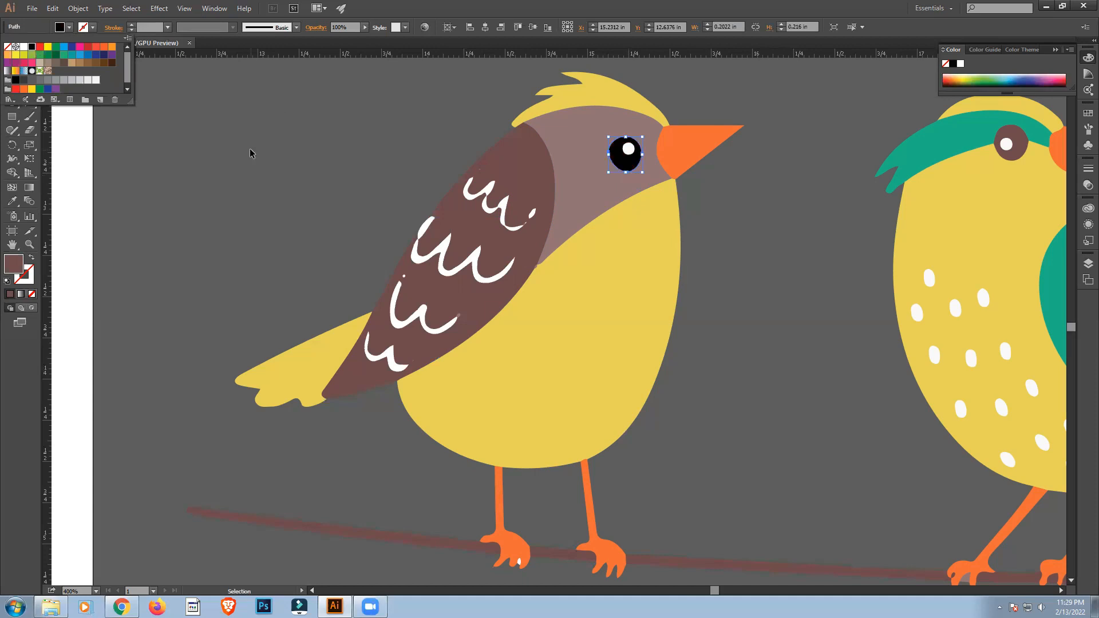
click(269, 162)
Release the compound path of the middle bird's eye and fill the eye circle with black.
click(1003, 150)
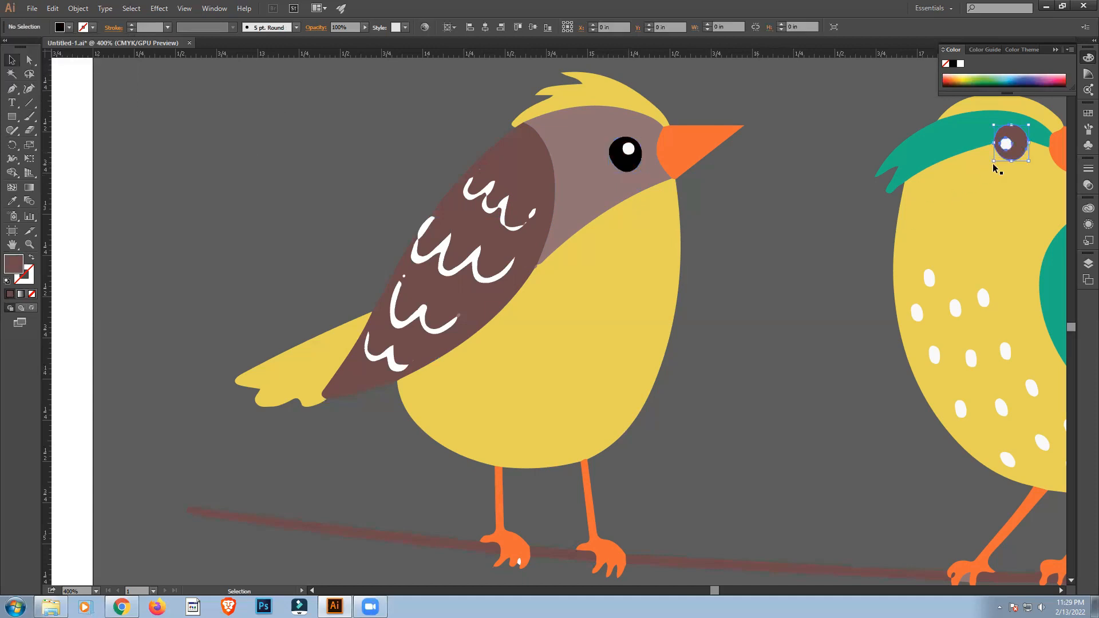
right_click(1005, 153)
click(989, 222)
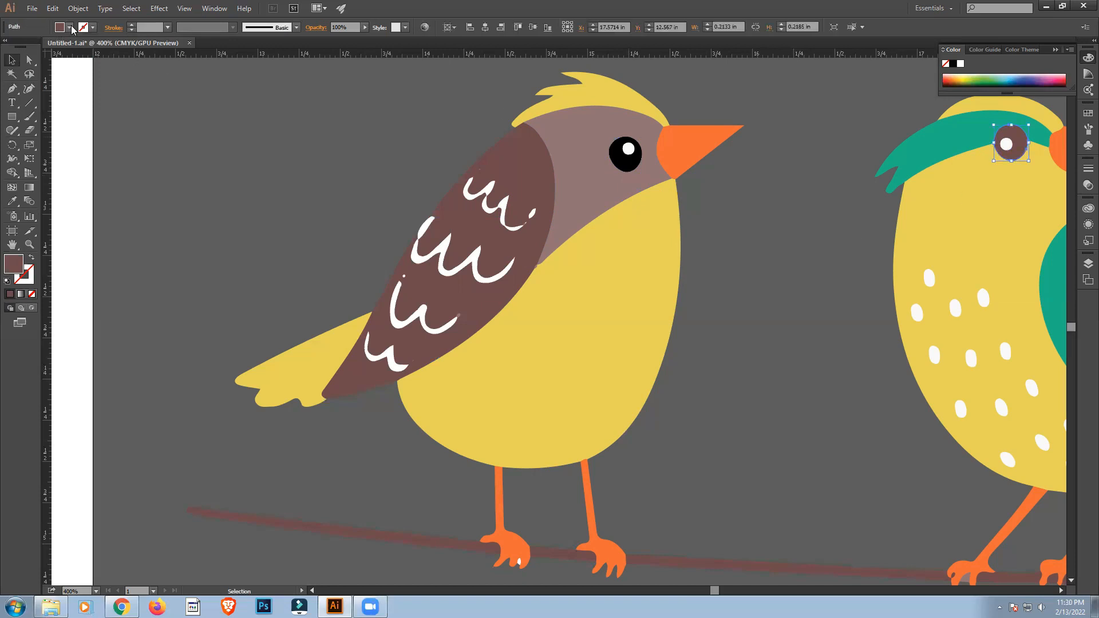
click(69, 28)
click(32, 48)
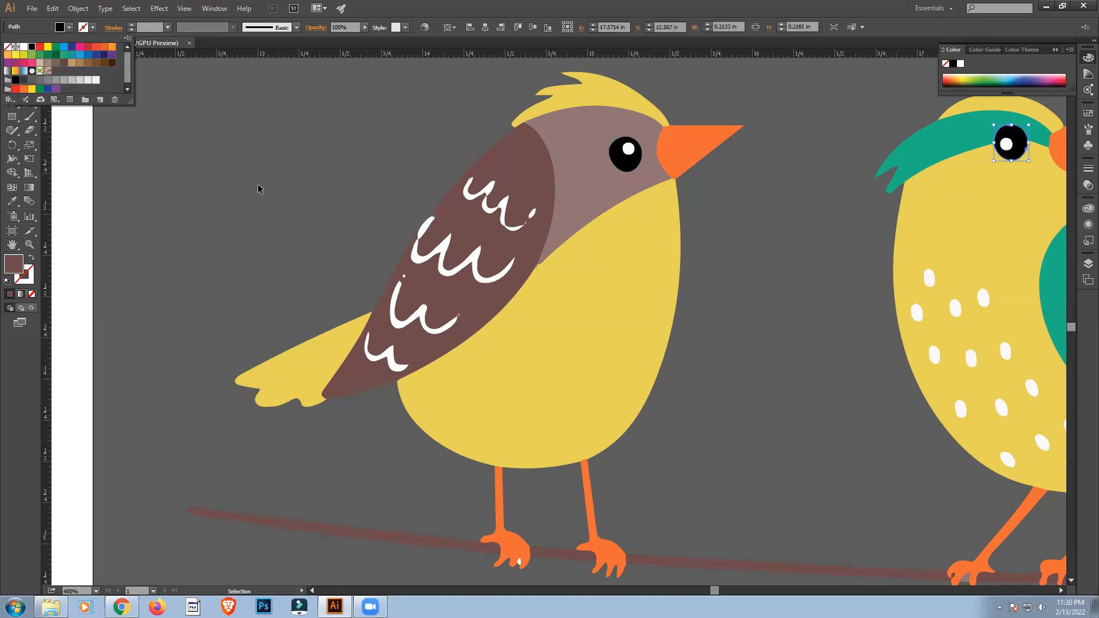
click(688, 377)
Delete the small white speck on the left bird's foot.
click(519, 562)
click(713, 475)
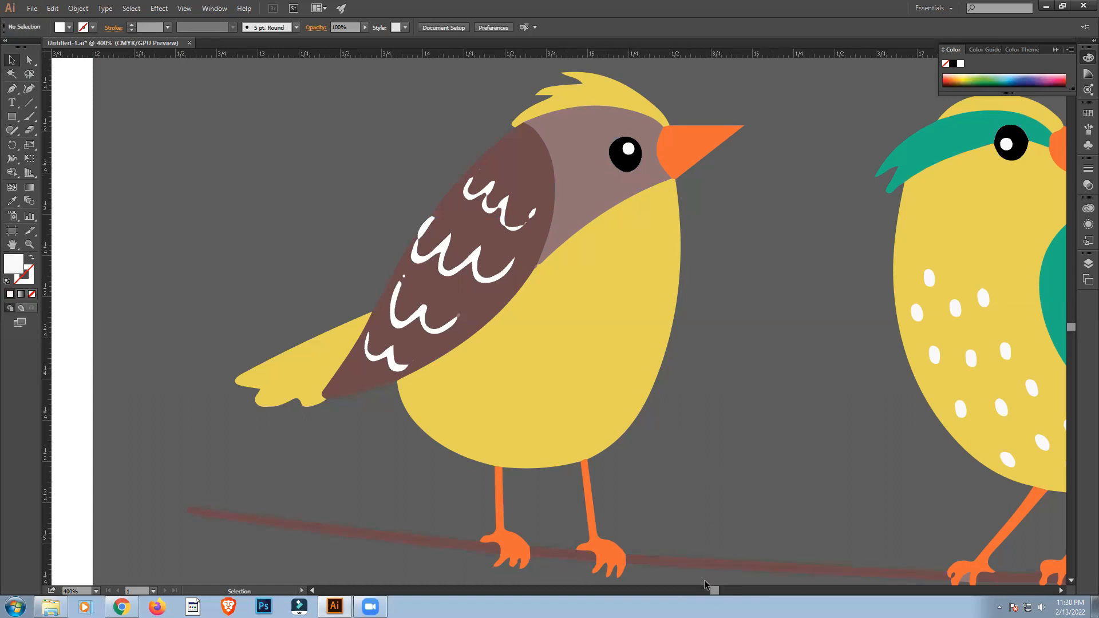
Release the compound path of the right bird's eye and fill the eye circle with black.
key(ctrl+minus)
key(ctrl+minus)
drag(715, 592, 725, 589)
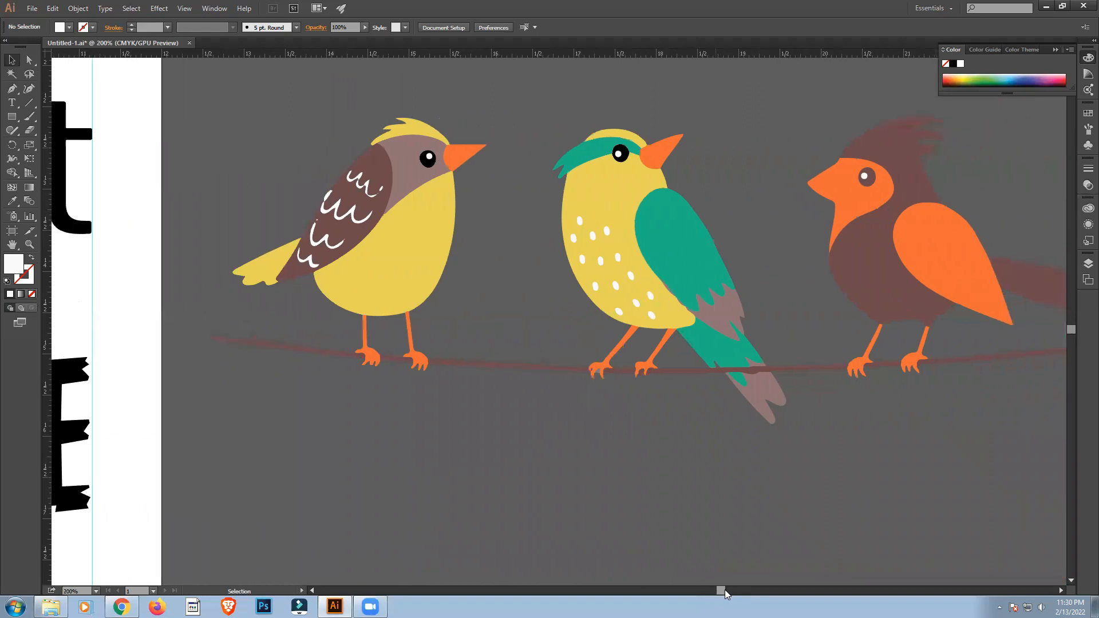
right_click(871, 176)
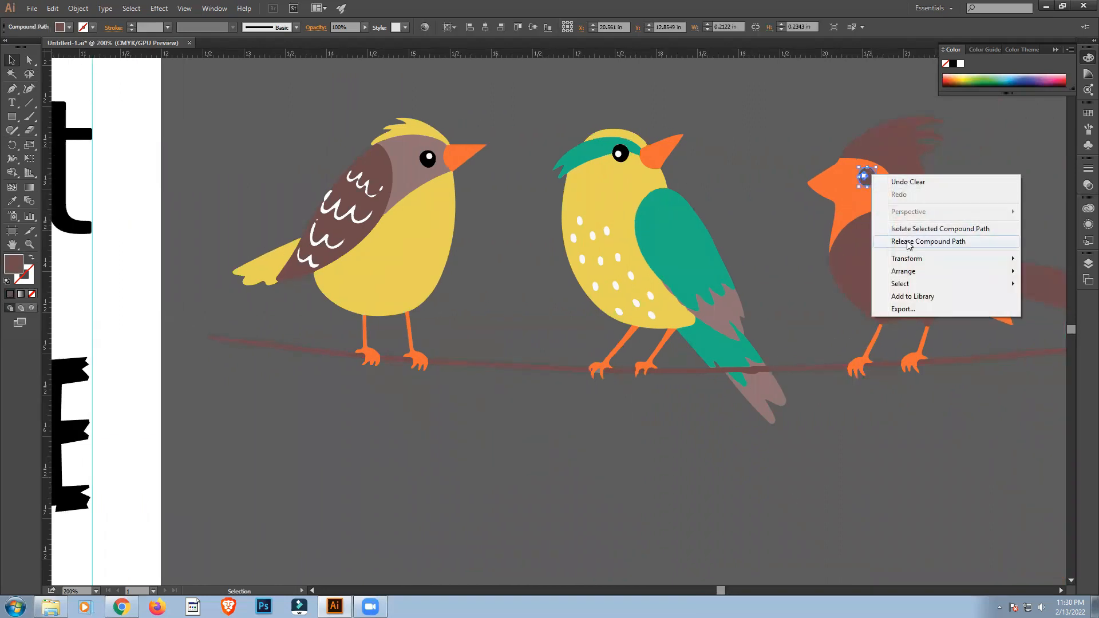
click(908, 241)
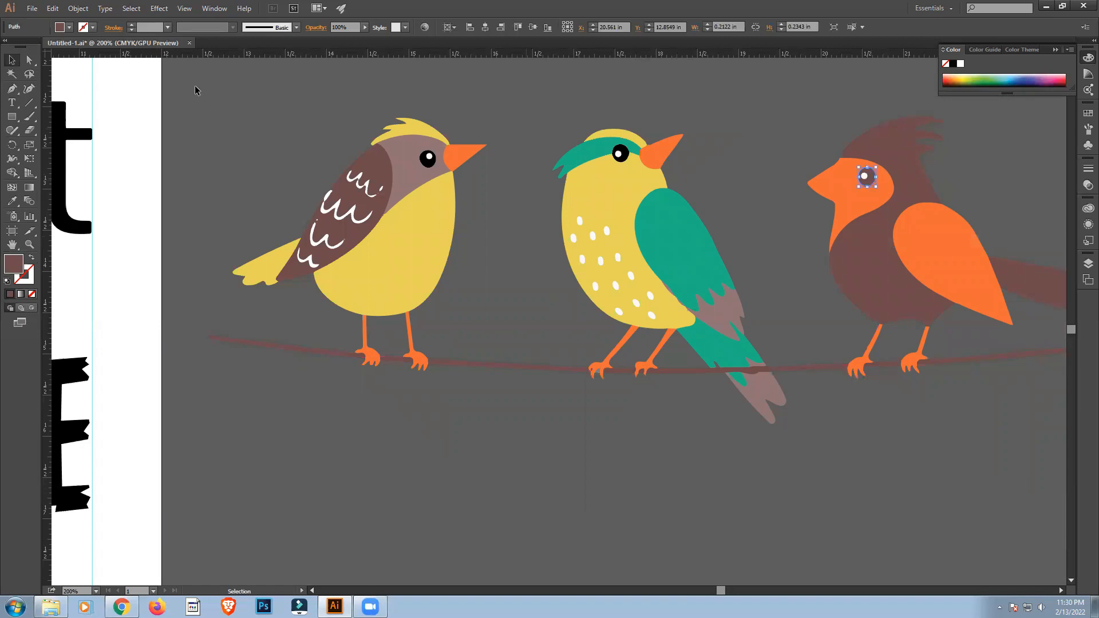
click(69, 27)
click(32, 47)
click(564, 455)
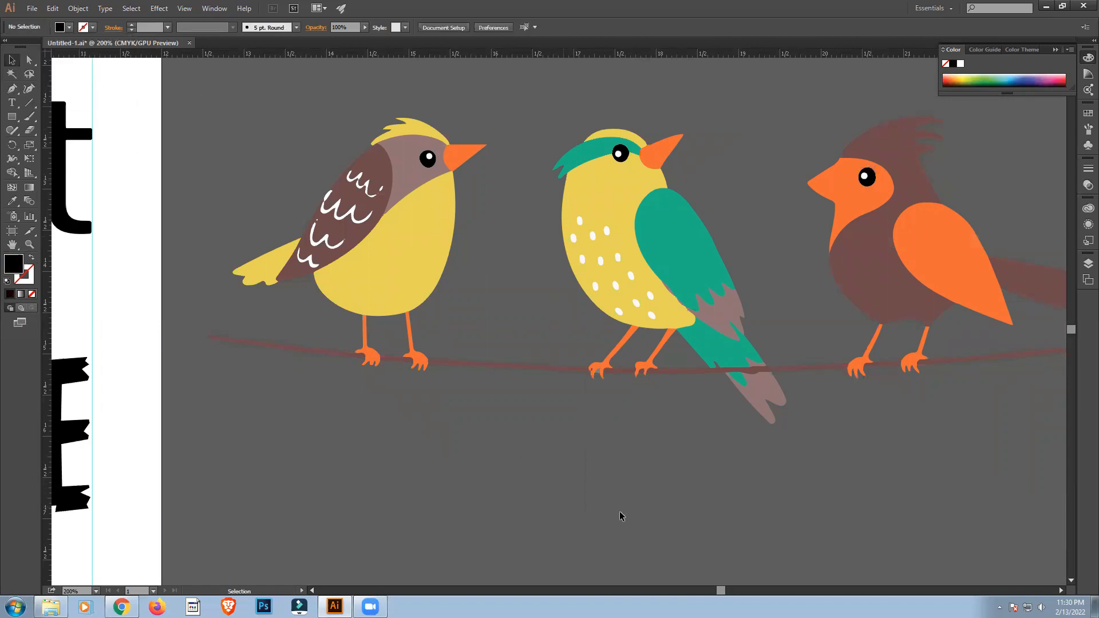
Recolour the right bird's wing yellow with the Eyedropper, sampling the blue bird's wing in the reference design.
scroll(619, 511, down, 3)
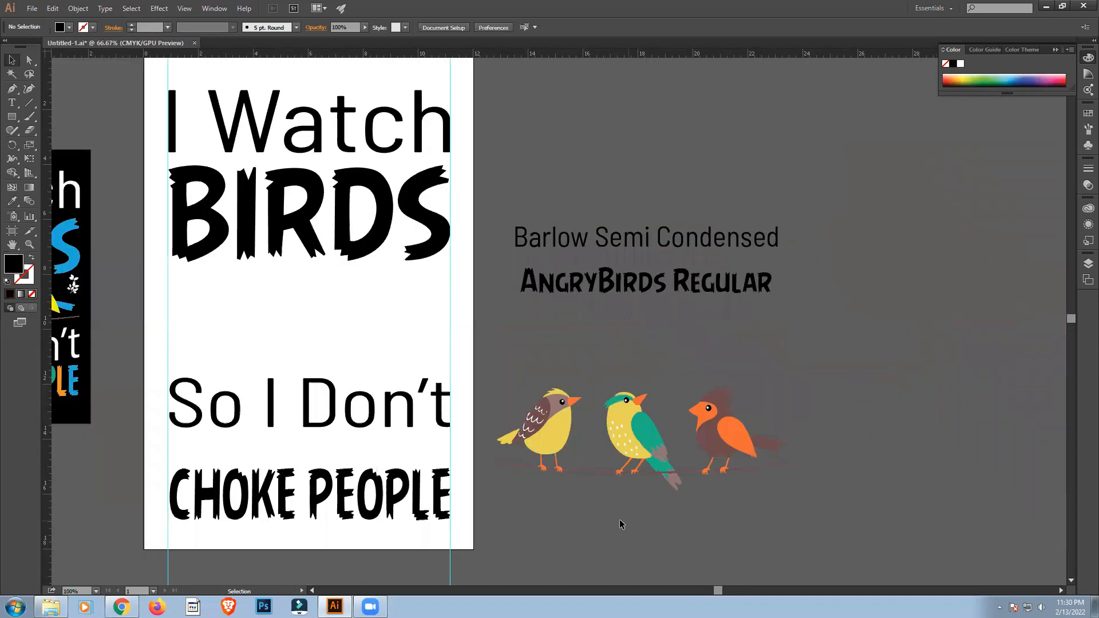
drag(712, 593, 701, 590)
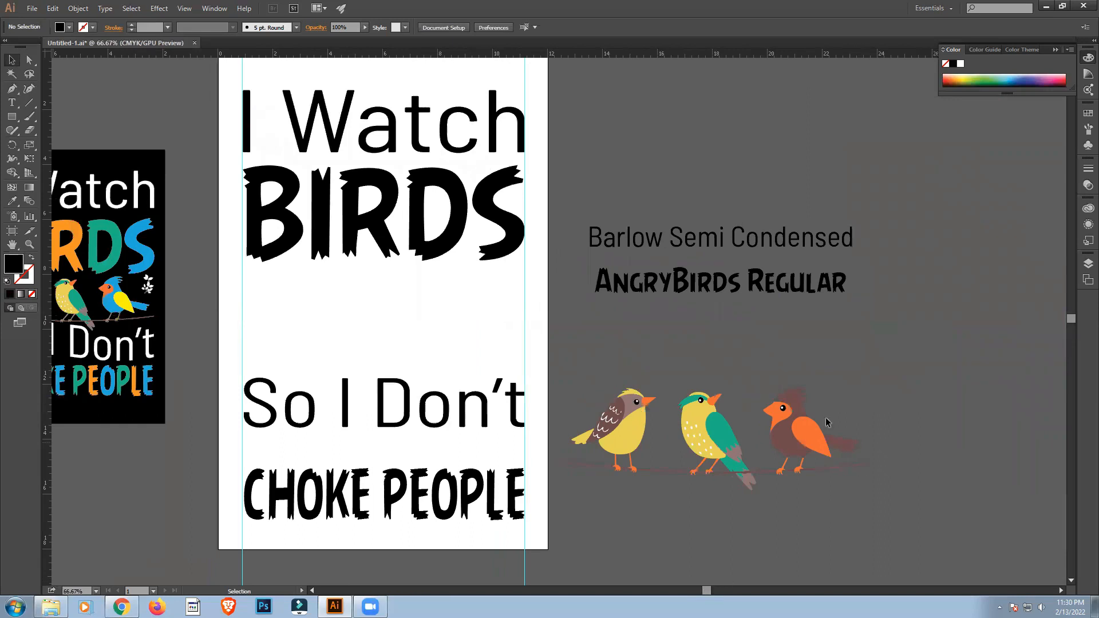
click(807, 439)
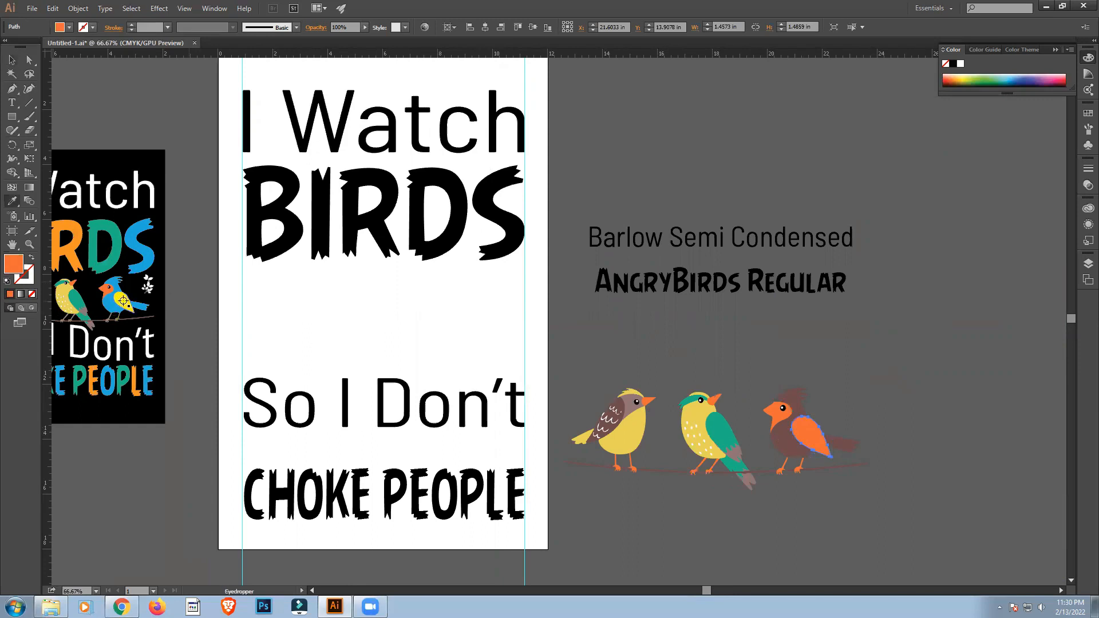
click(118, 301)
key(v)
click(11, 60)
click(815, 391)
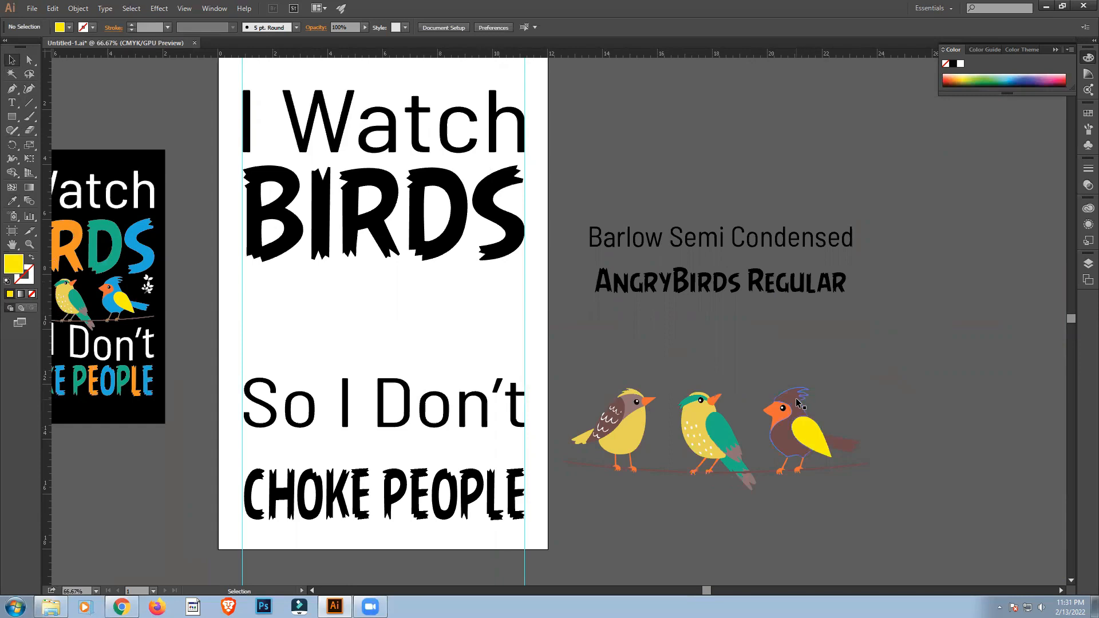
Fill the right bird's crested body and its tail with blue.
click(800, 403)
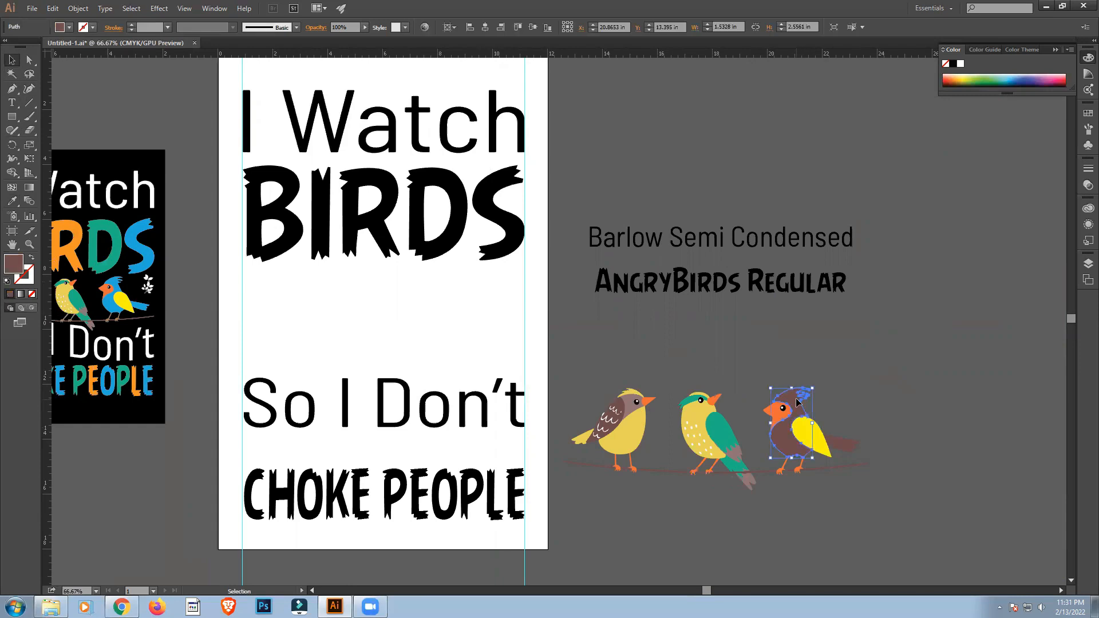
shift+click(848, 452)
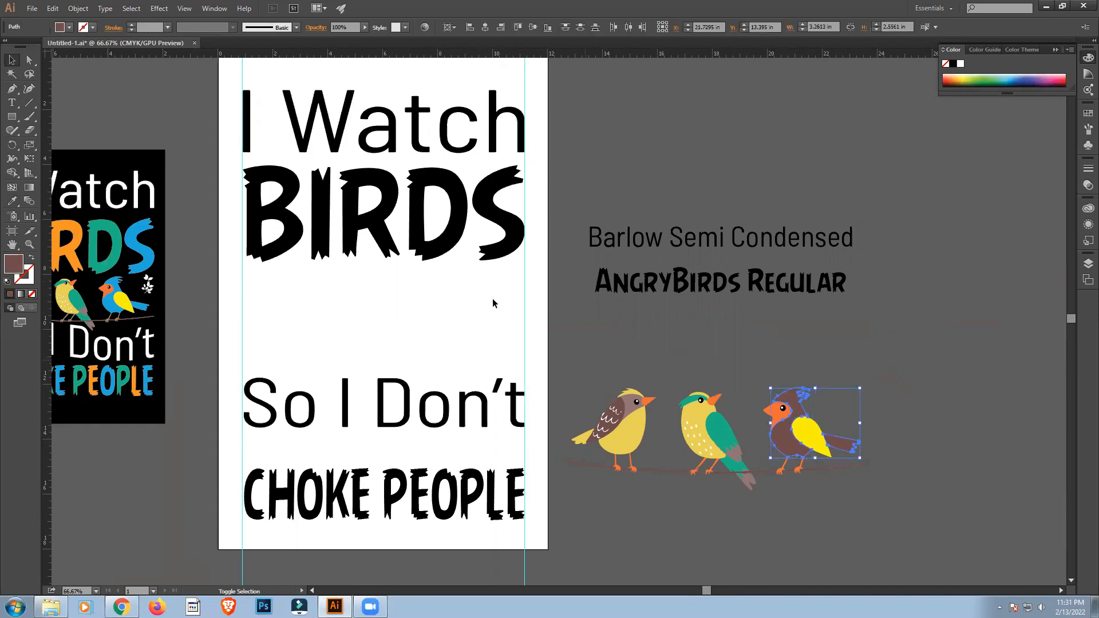
click(68, 27)
click(63, 46)
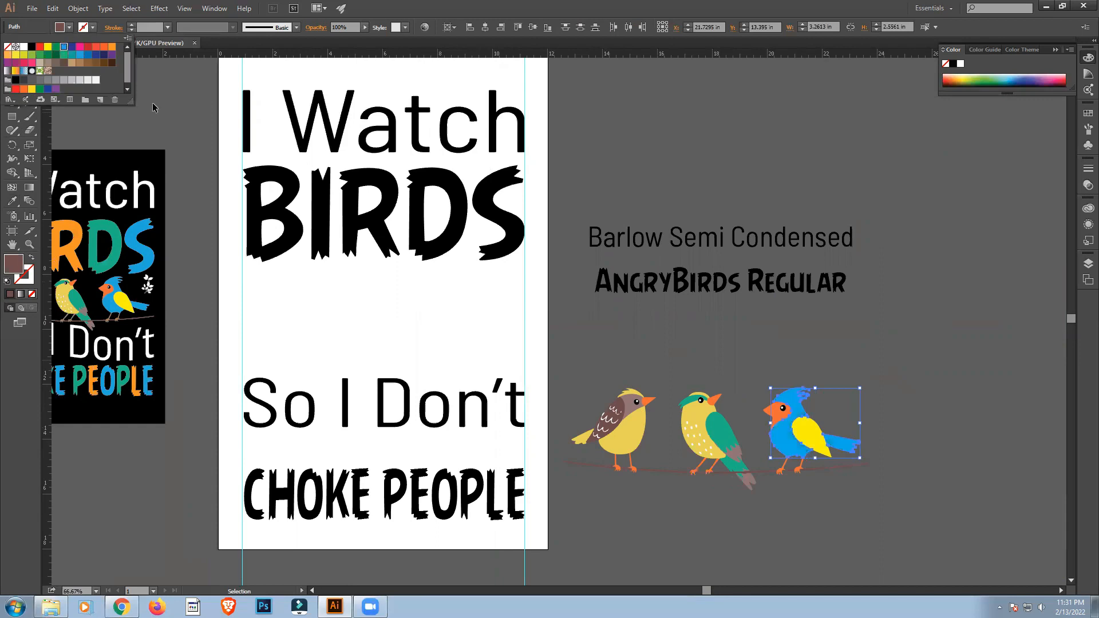
click(922, 411)
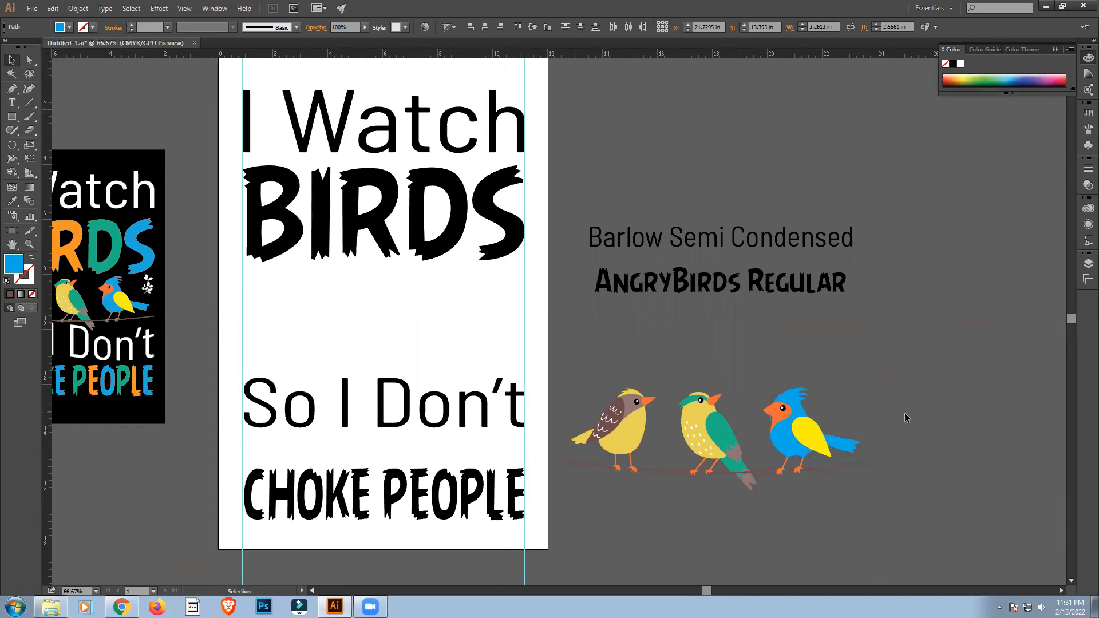
Try orange on the right bird's wing, sampling the bird's own orange face with the Eyedropper.
click(813, 438)
key(i)
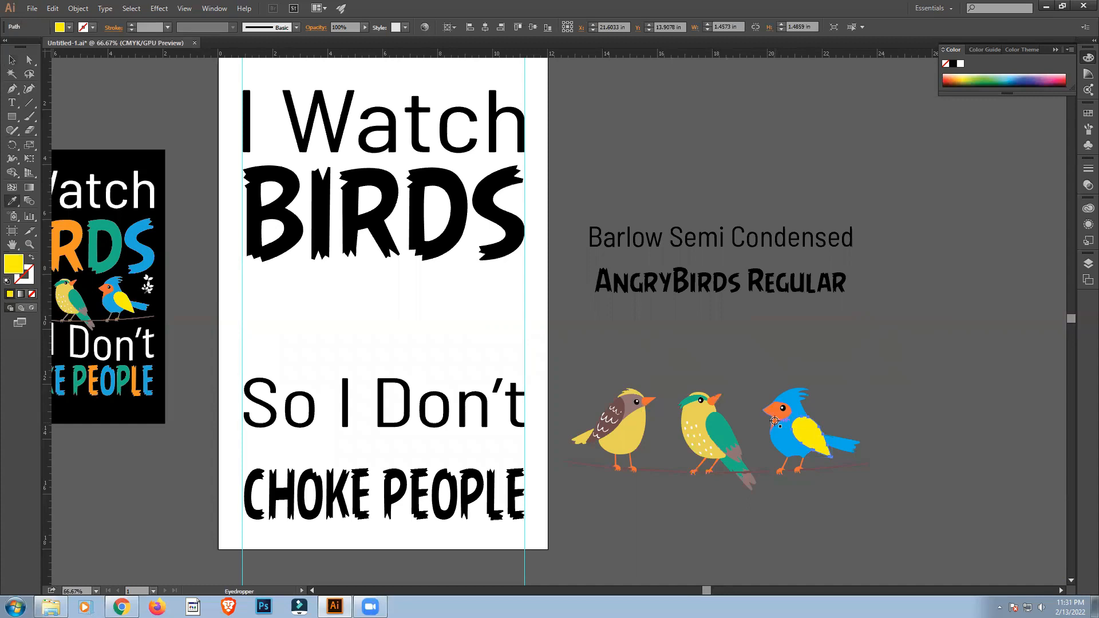
click(775, 421)
click(12, 60)
click(957, 455)
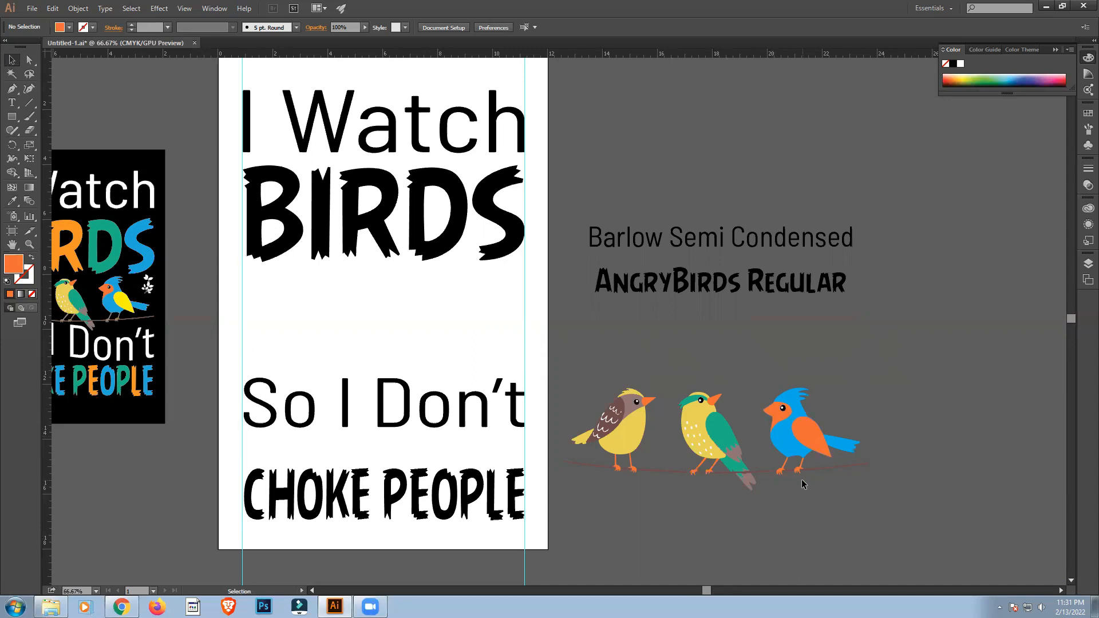
Set the right bird's wing back to the yellow sampled from the reference design's blue bird.
click(815, 437)
key(i)
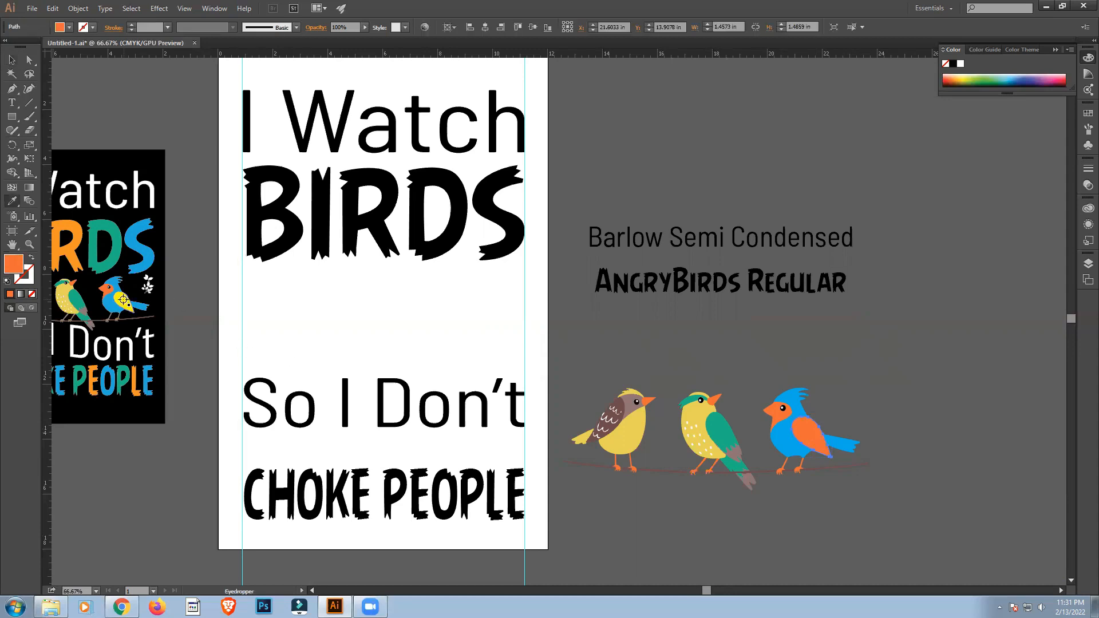
click(123, 300)
click(12, 59)
Group the three birds with their branch and centre the group horizontally on the artboard between "BIRDS" and "So I Don't".
drag(578, 359, 877, 510)
key(ctrl+g)
drag(681, 413, 352, 305)
click(485, 26)
Scale the bird group to span the two vertical guides, about 10.23 in wide.
drag(535, 313, 524, 318)
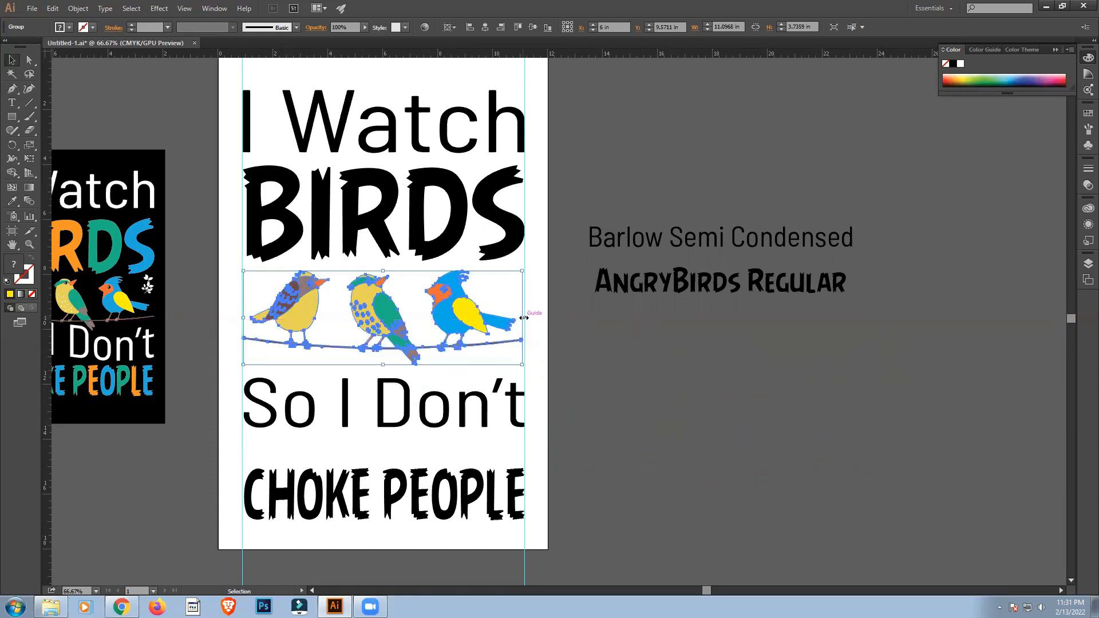
click(636, 428)
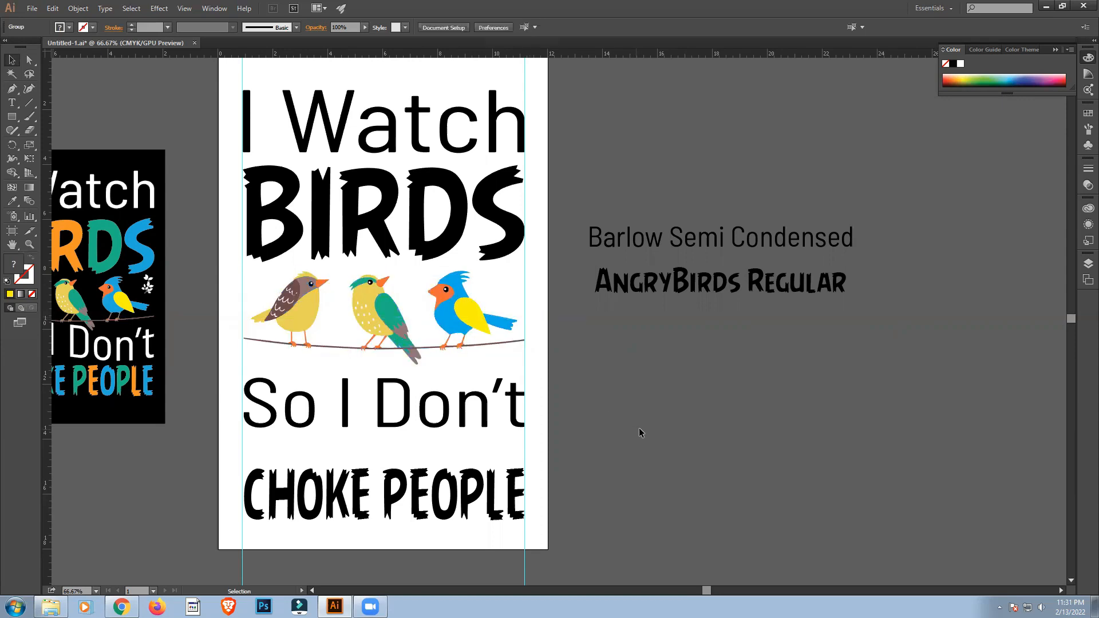
click(387, 309)
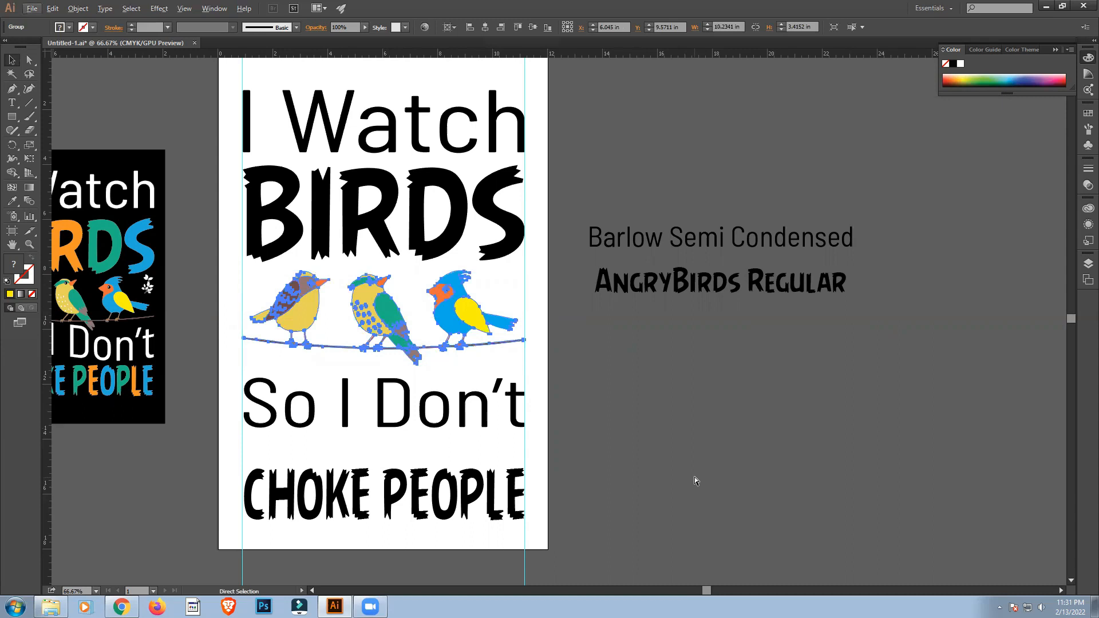
key(ctrl+0)
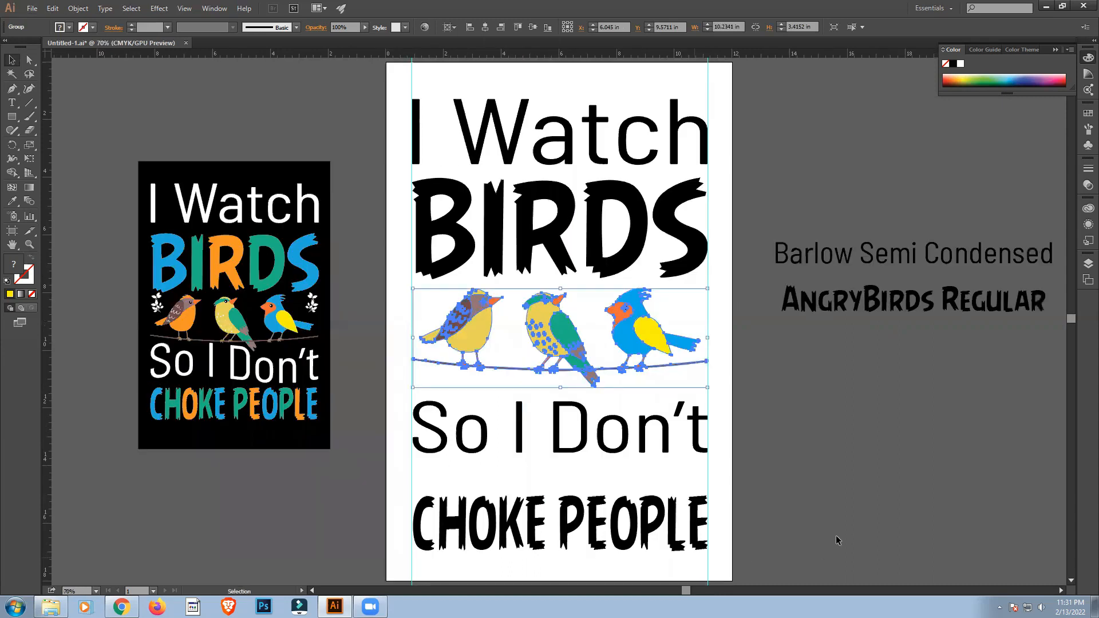
click(845, 494)
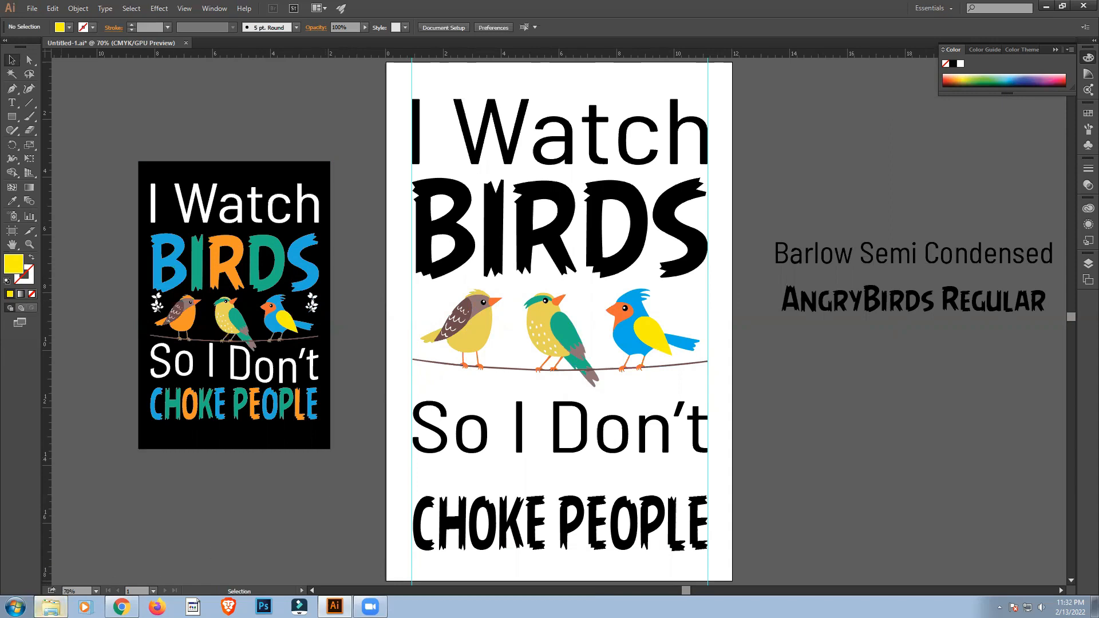
Import the image of five black leaf sprigs below the font name labels, size it about 9.37 in wide, and embed it.
click(51, 606)
click(586, 225)
drag(586, 225, 987, 450)
click(874, 547)
drag(884, 565, 951, 396)
click(196, 29)
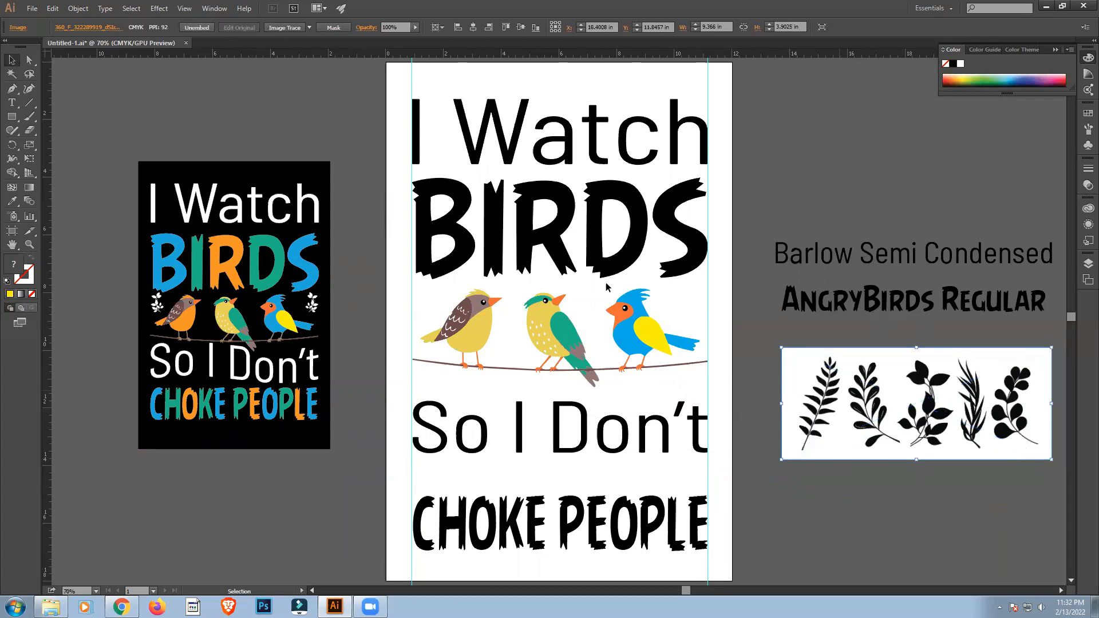
Trace the five-sprig leaf image in black and white with Image Trace, ignoring white.
click(214, 9)
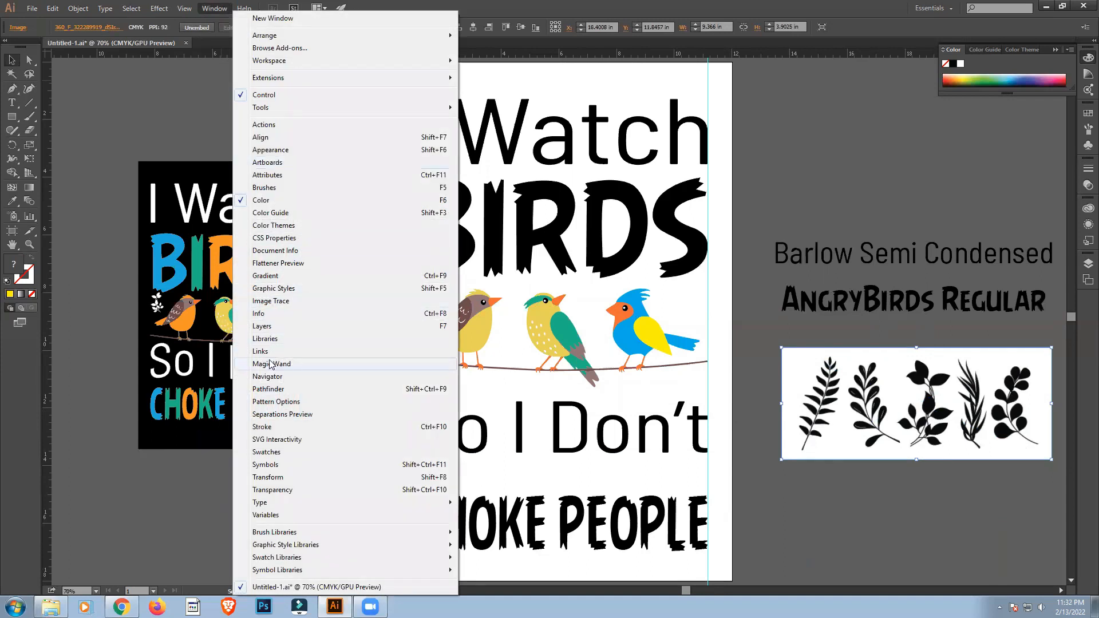
click(270, 301)
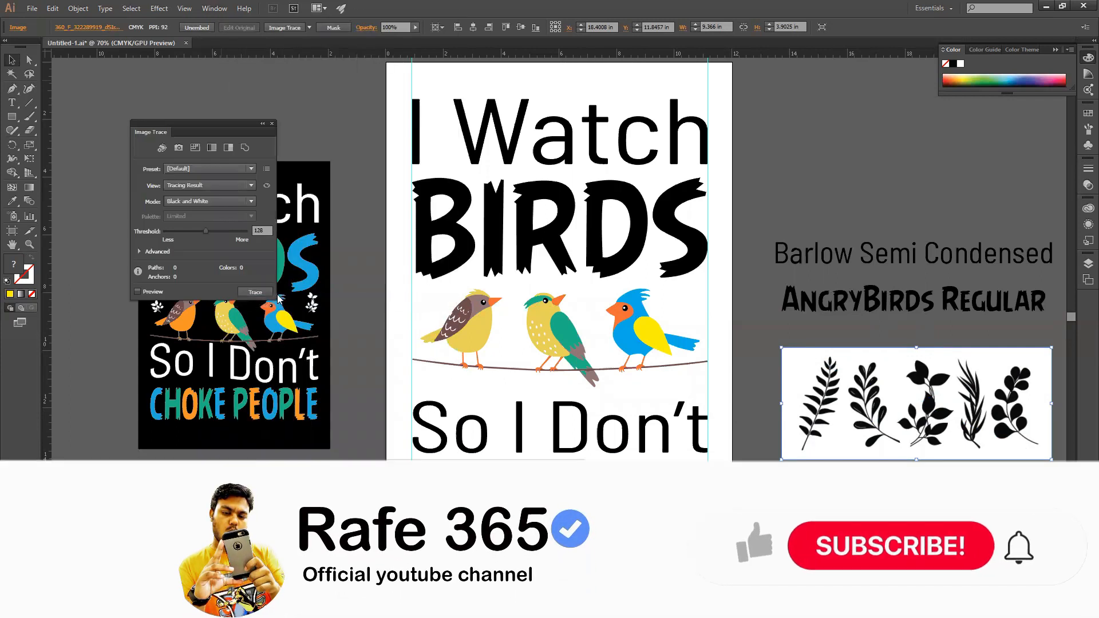
click(137, 292)
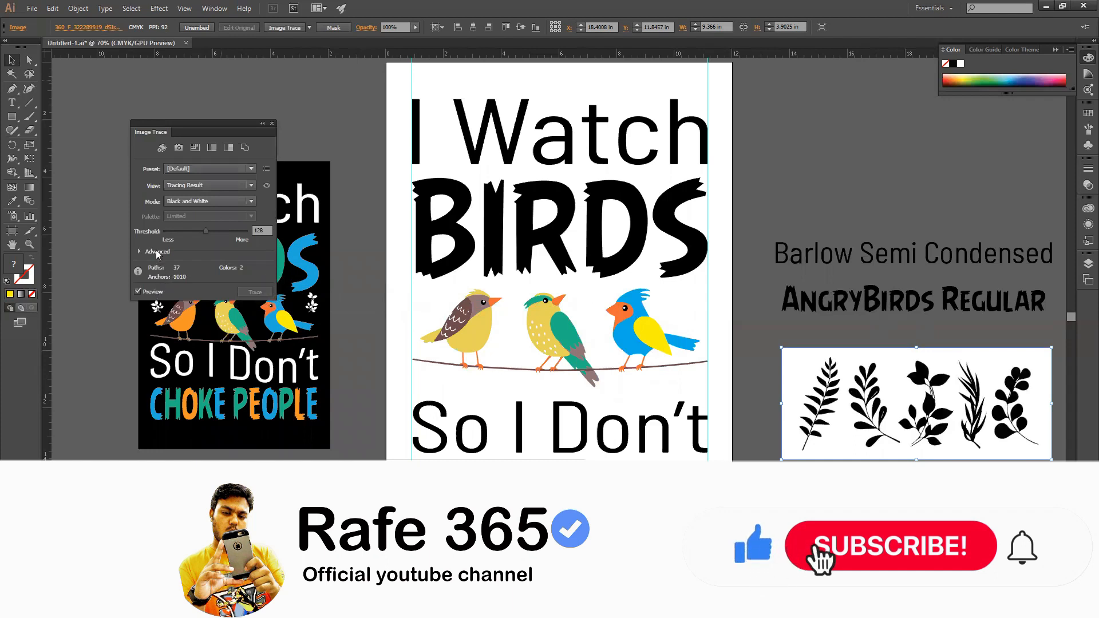
click(139, 251)
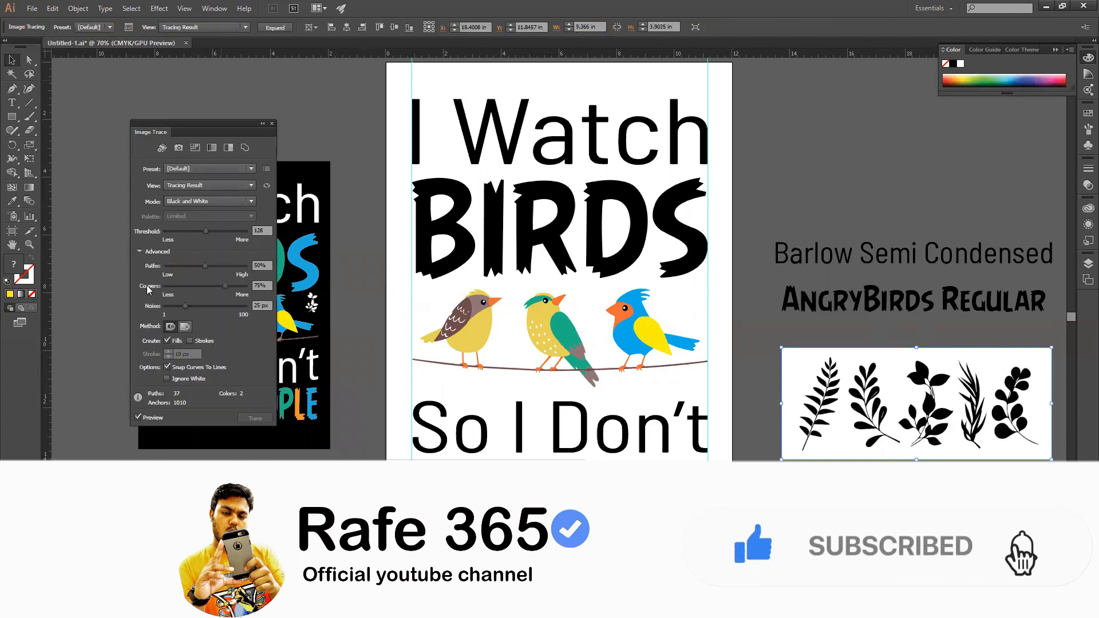
click(167, 379)
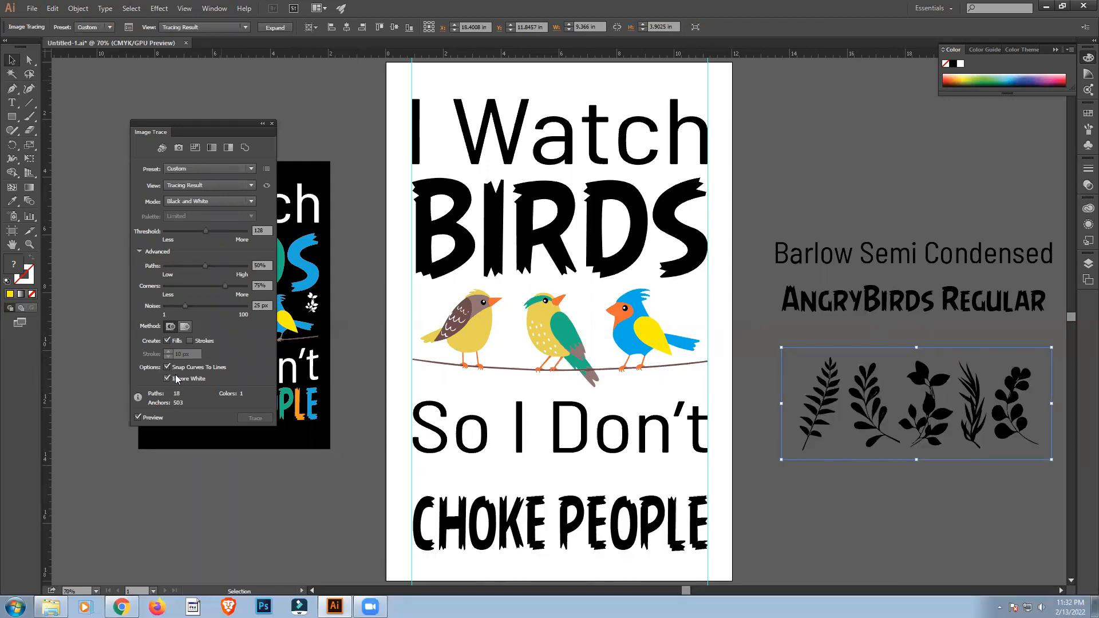
Expand the traced leaf sprigs into vector paths and ungroup them into separate sprigs.
click(269, 30)
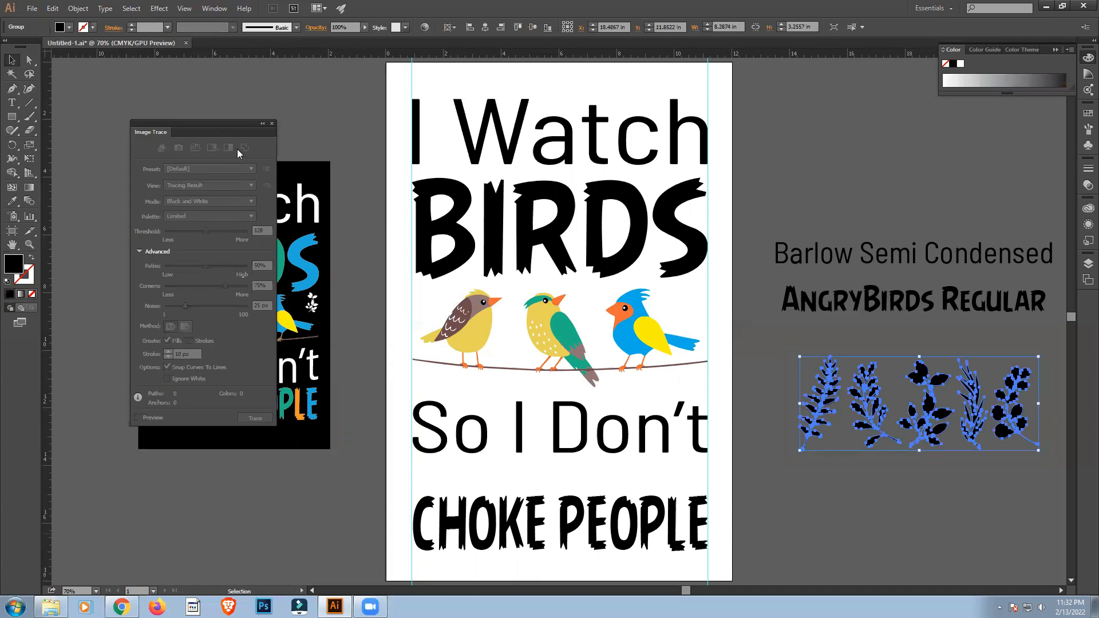
click(271, 124)
right_click(866, 402)
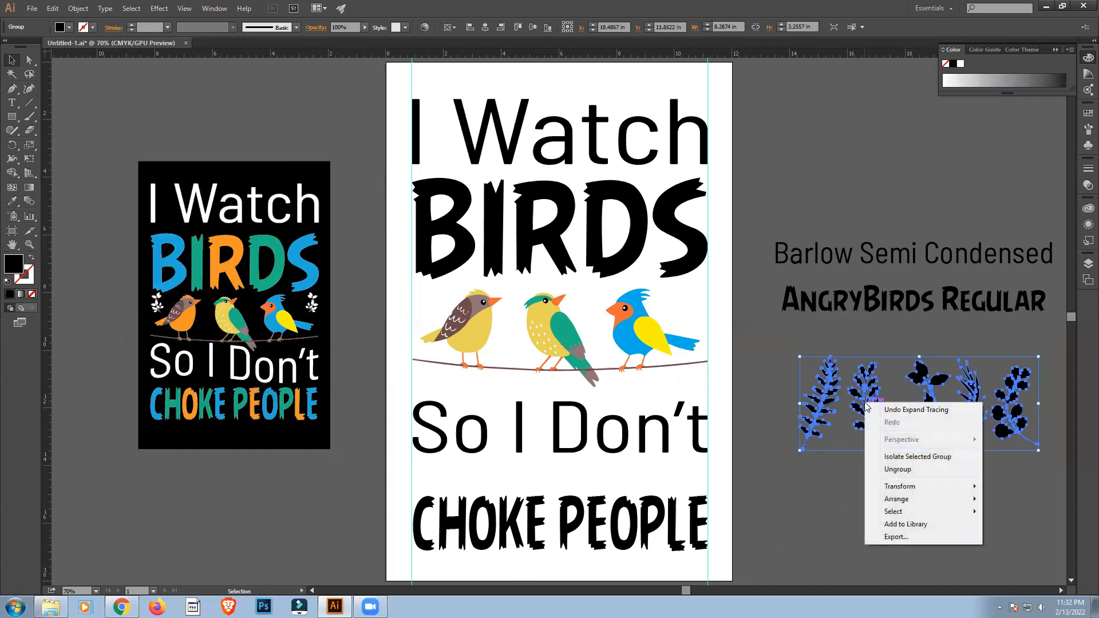
click(890, 469)
click(857, 520)
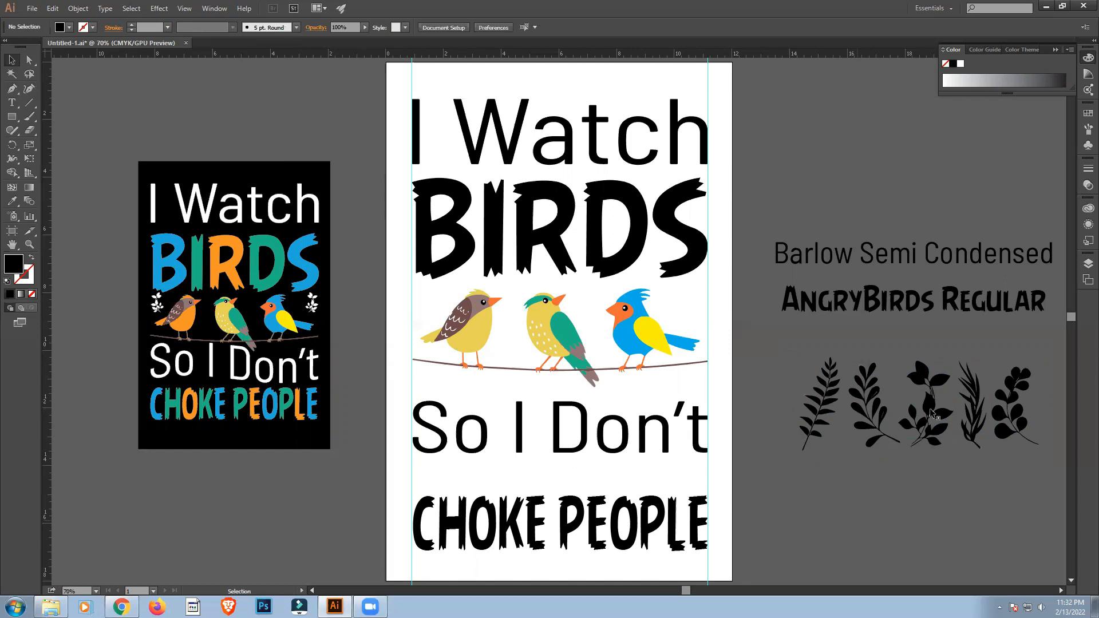
Place the middle leaf sprig above the blue bird's tail, about 0.93 in wide, and align its right edge with "BIRDS".
drag(929, 449, 706, 322)
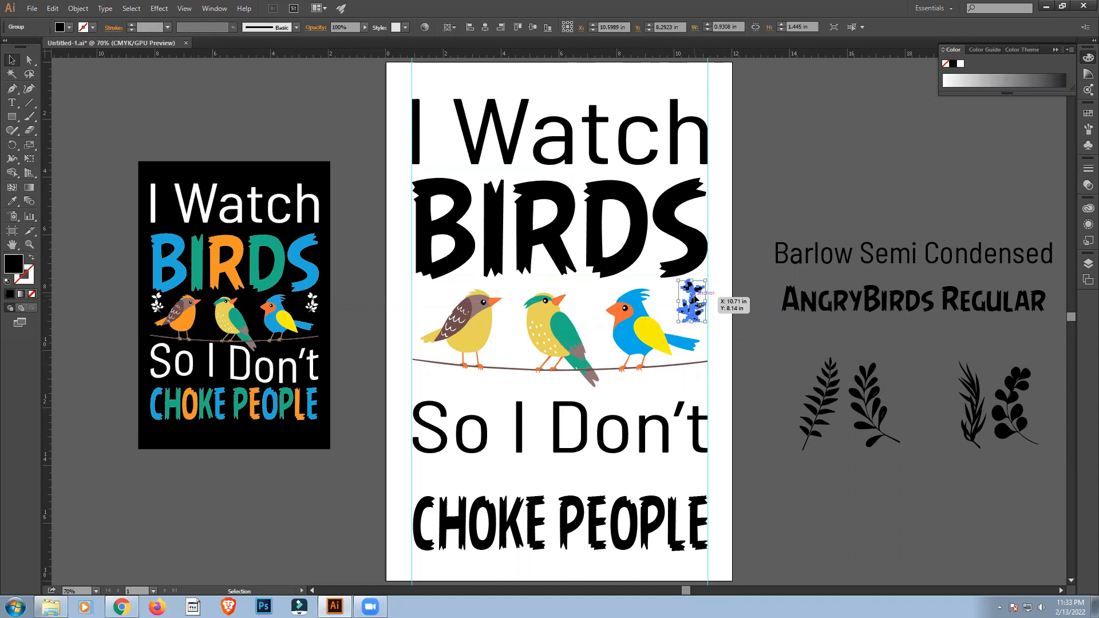
shift+click(696, 252)
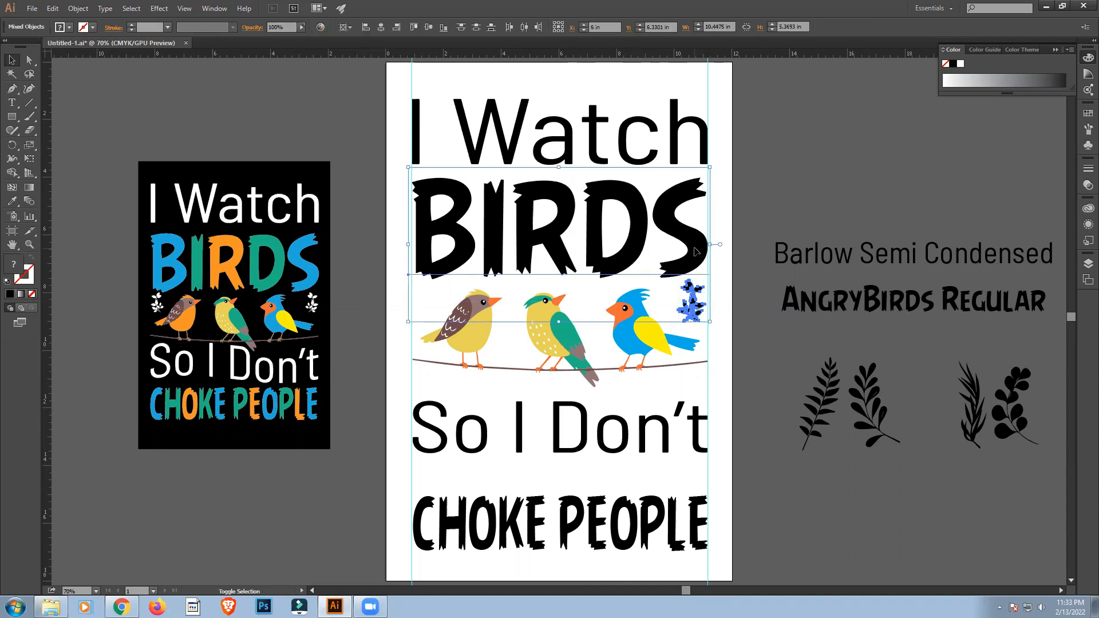
click(696, 251)
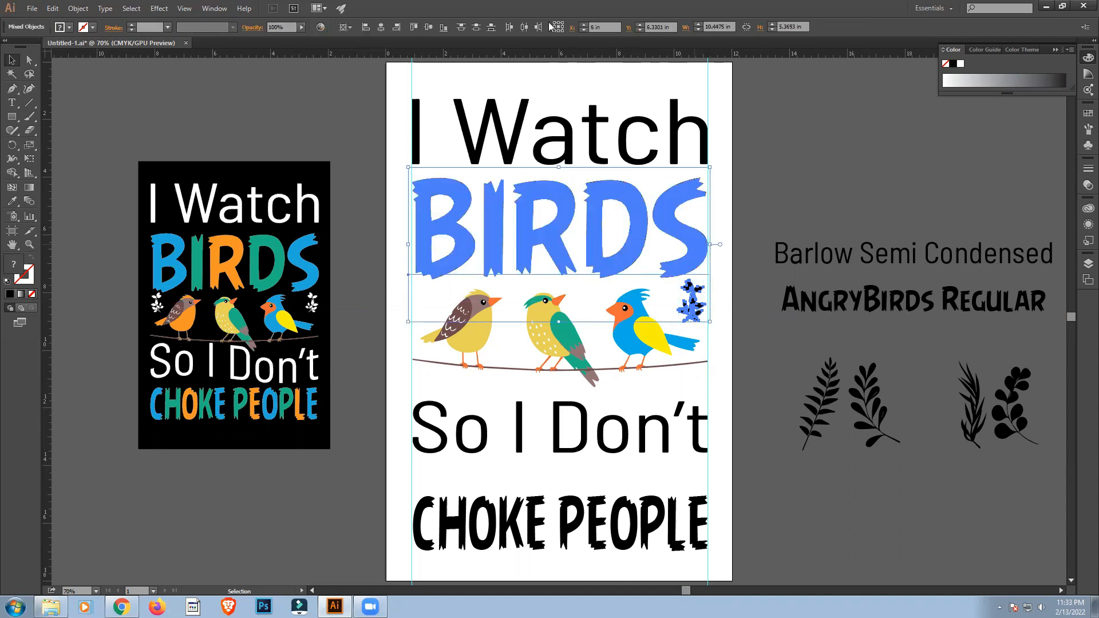
click(396, 26)
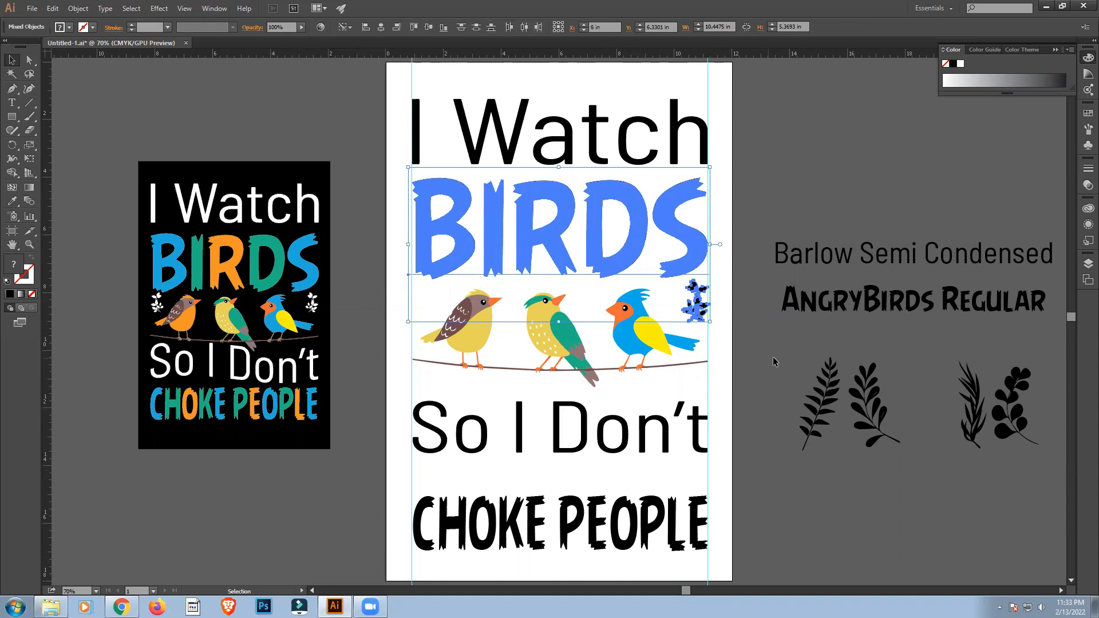
click(778, 362)
drag(696, 303, 695, 303)
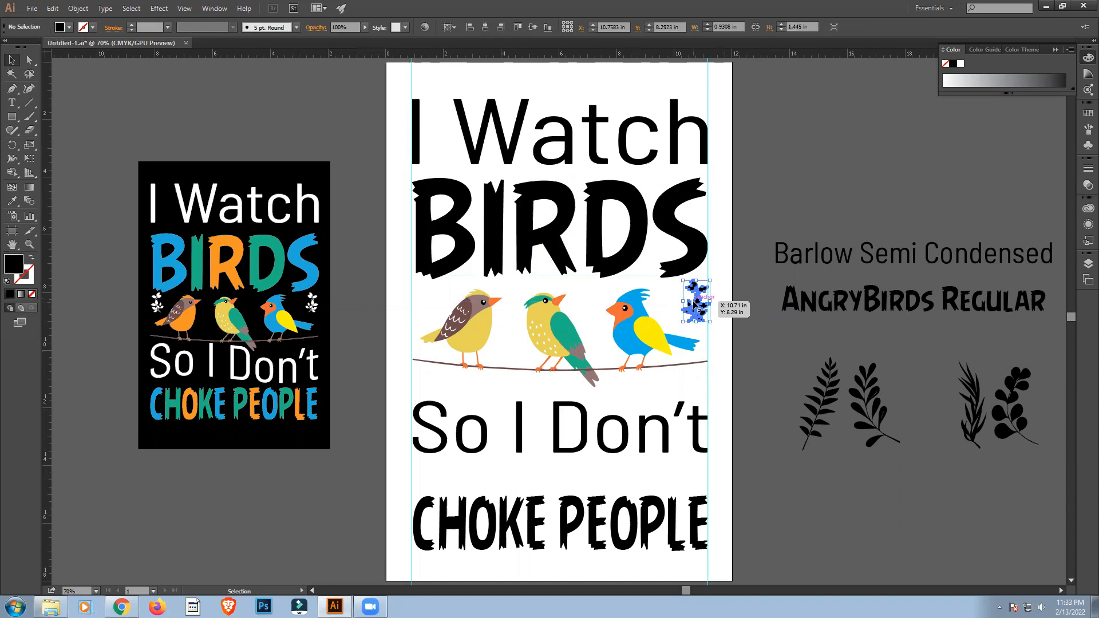
Reflect a copy of the placed sprig and position it at the left guide beside the left bird, level with the original.
right_click(694, 303)
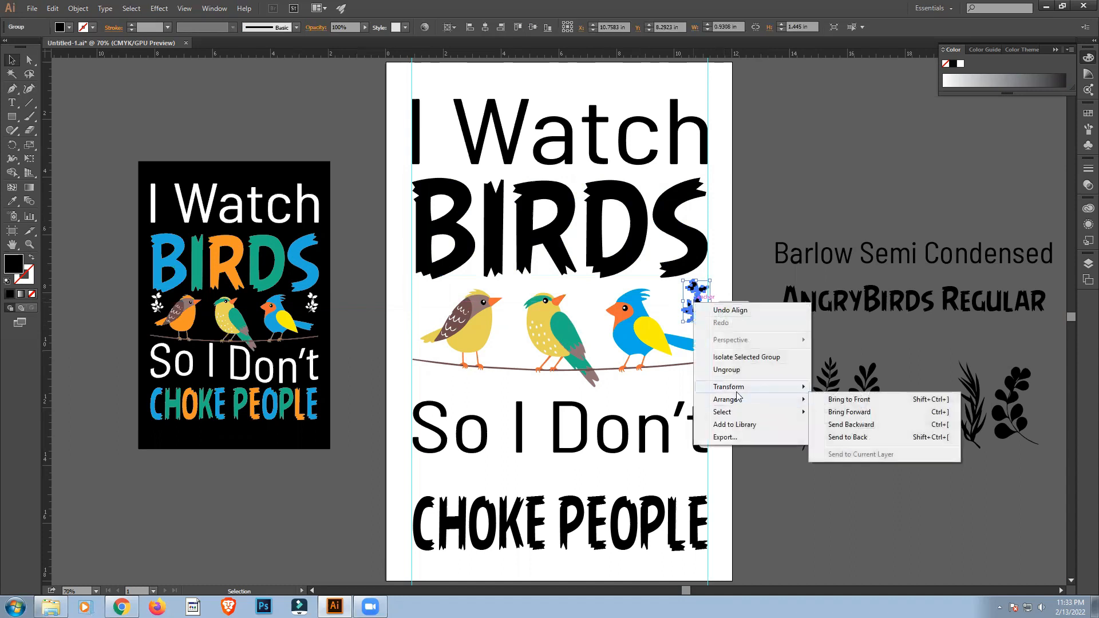
mouse_move(738, 387)
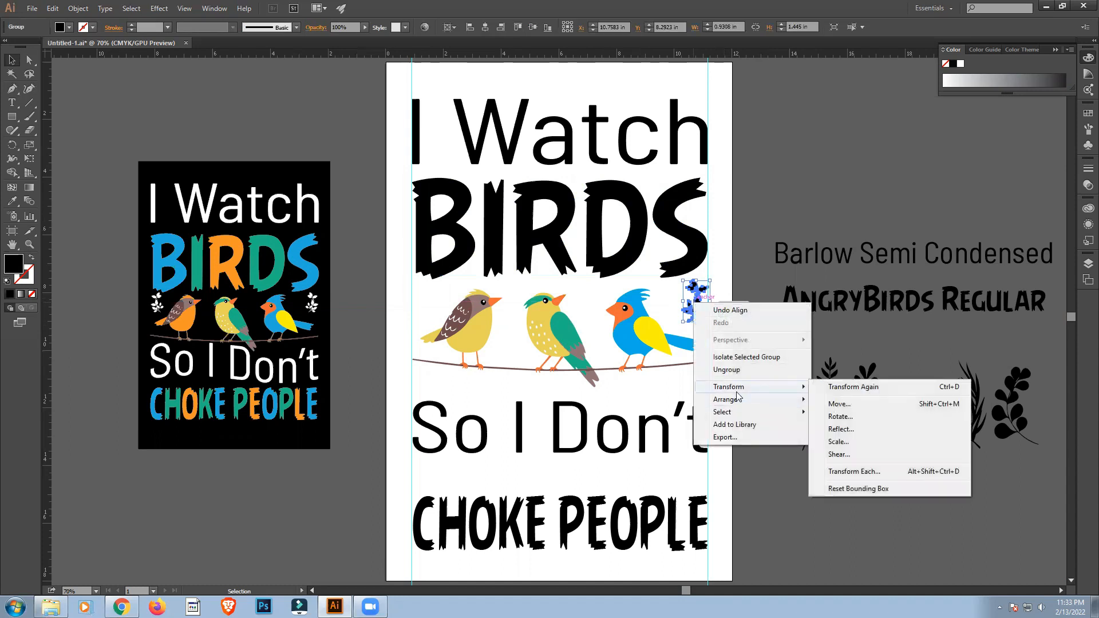
click(840, 430)
click(469, 349)
click(492, 374)
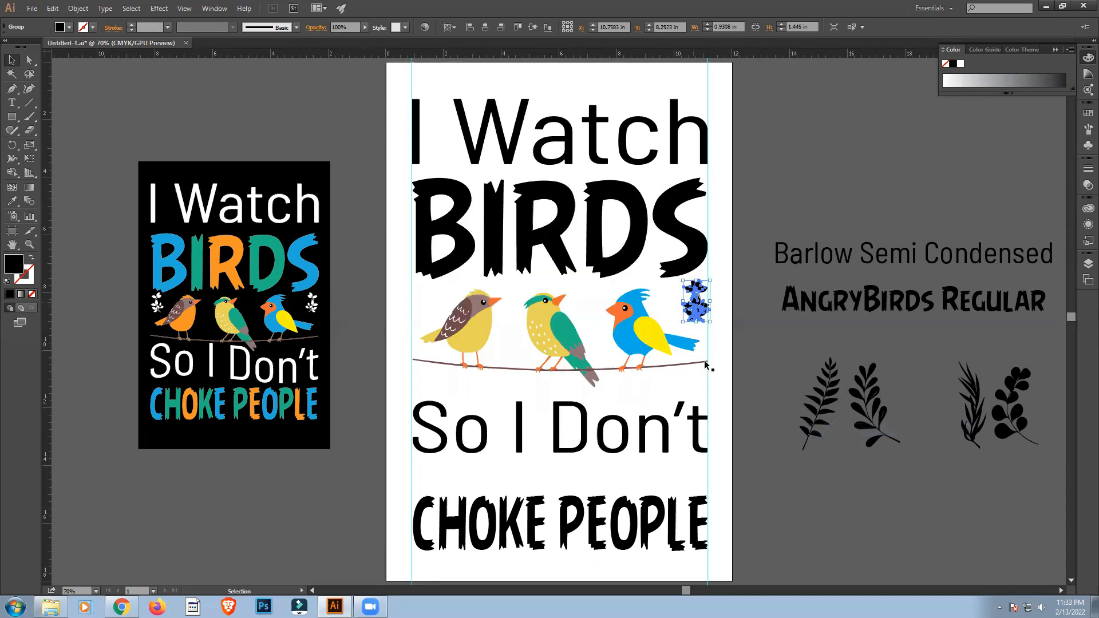
drag(691, 309, 424, 307)
click(433, 314)
click(434, 313)
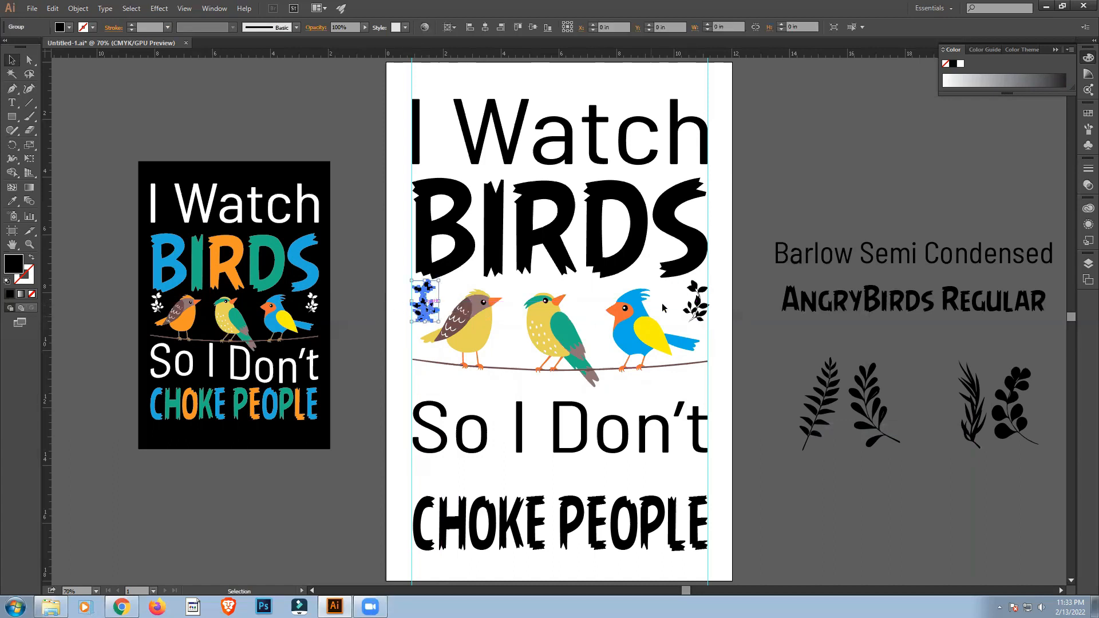
shift+click(700, 307)
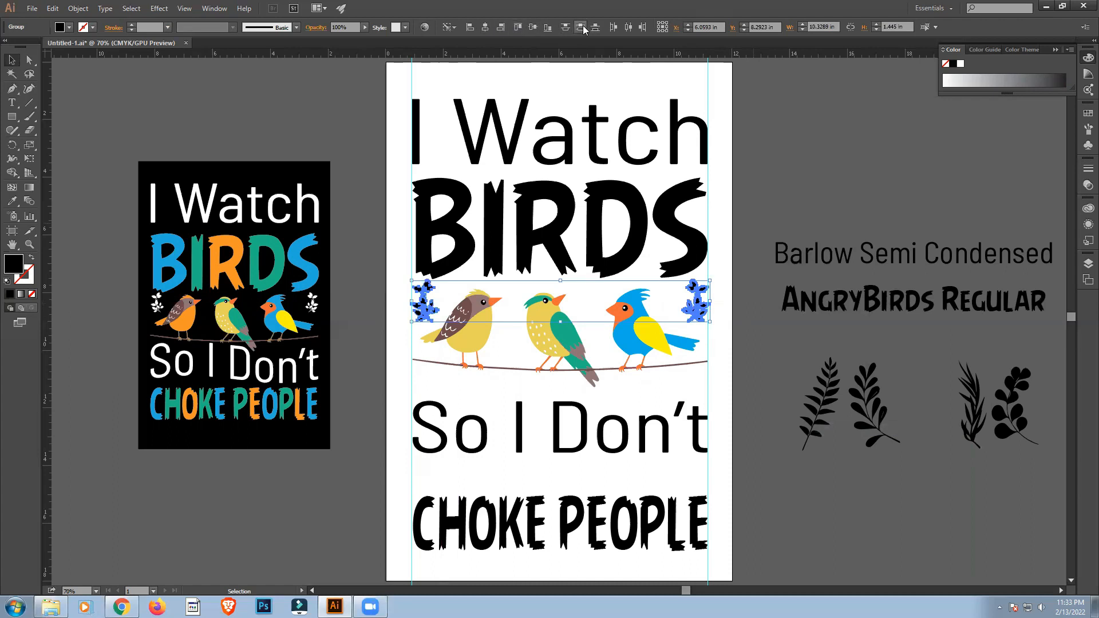
click(801, 227)
Convert the "So I Don't" text to outlines.
click(563, 446)
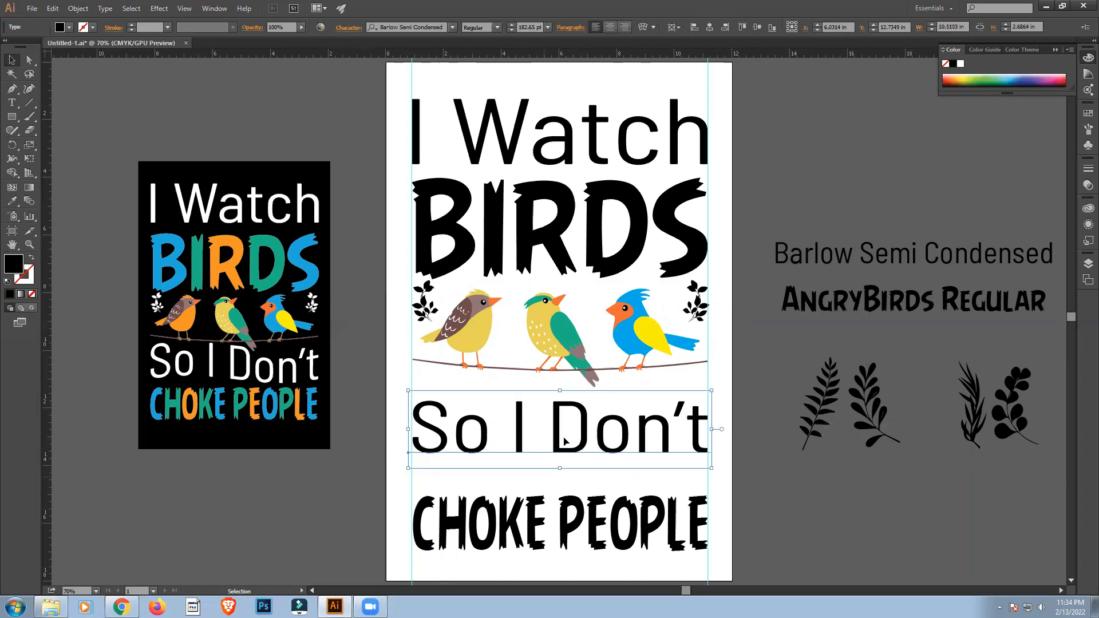
right_click(510, 458)
click(561, 378)
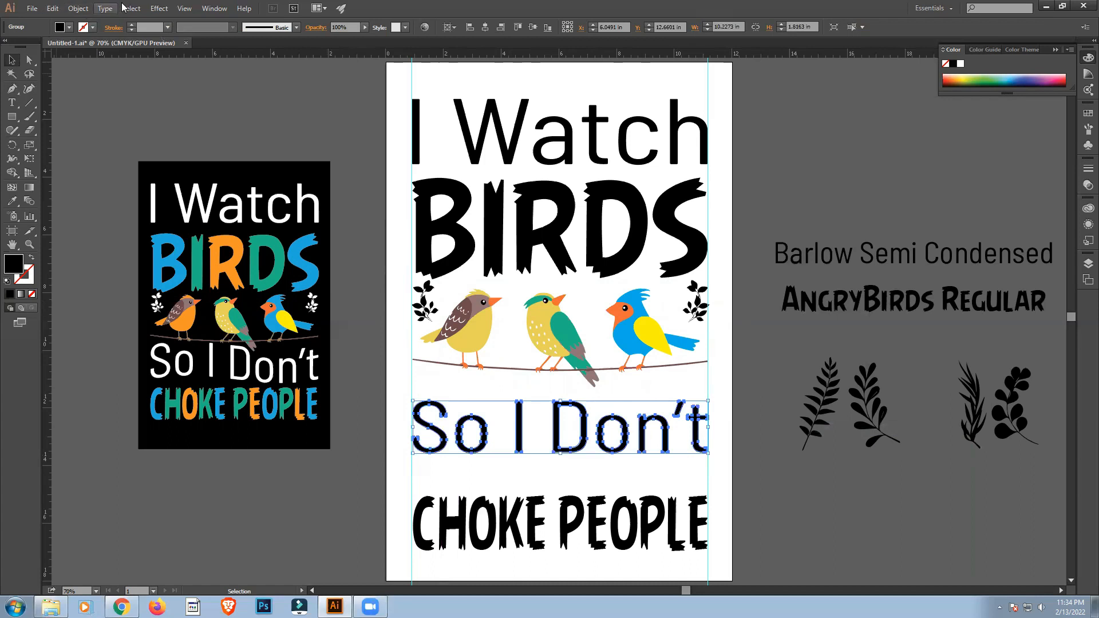
Apply a horizontal Flag warp with a bend of about -15% to "So I Don't" and expand its appearance.
click(158, 8)
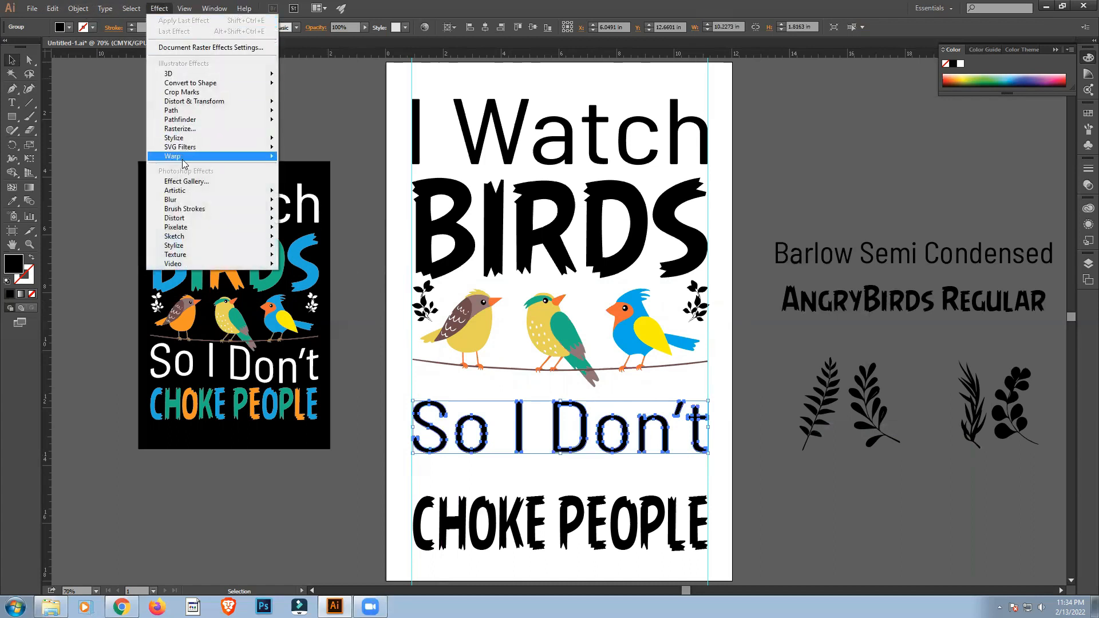
mouse_move(184, 165)
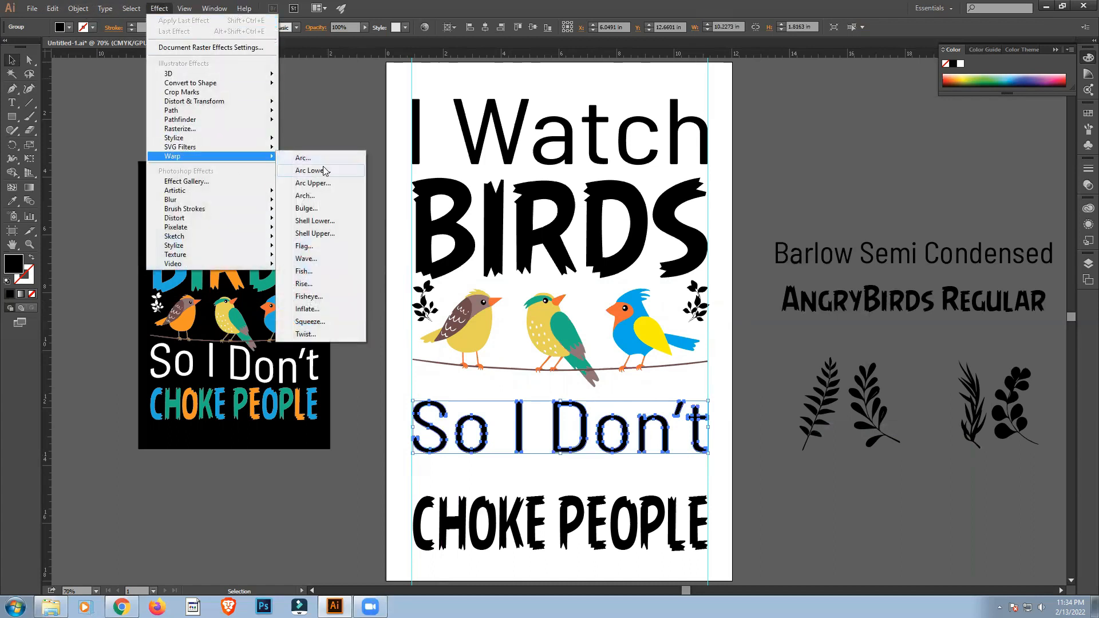
click(308, 249)
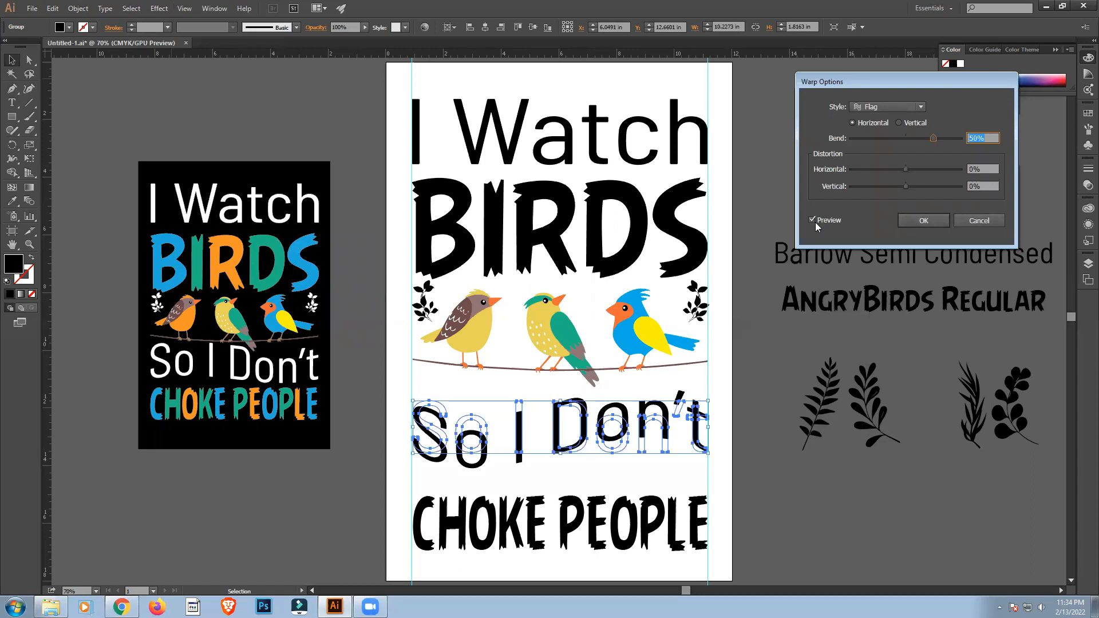
scroll(938, 167, down, 6)
scroll(938, 166, down, 20)
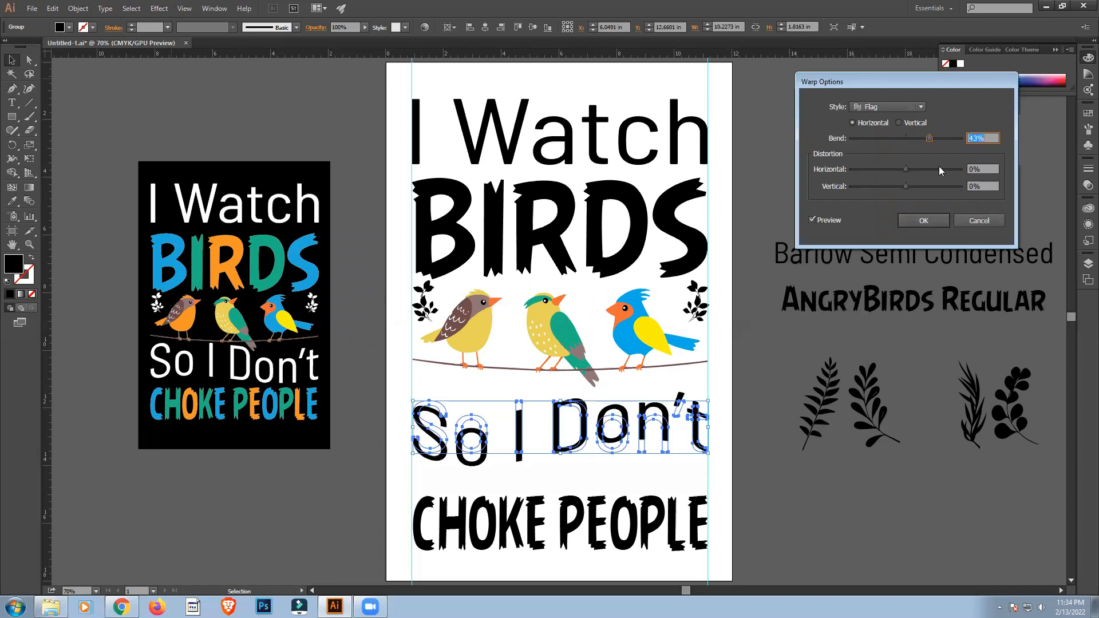
scroll(938, 166, down, 9)
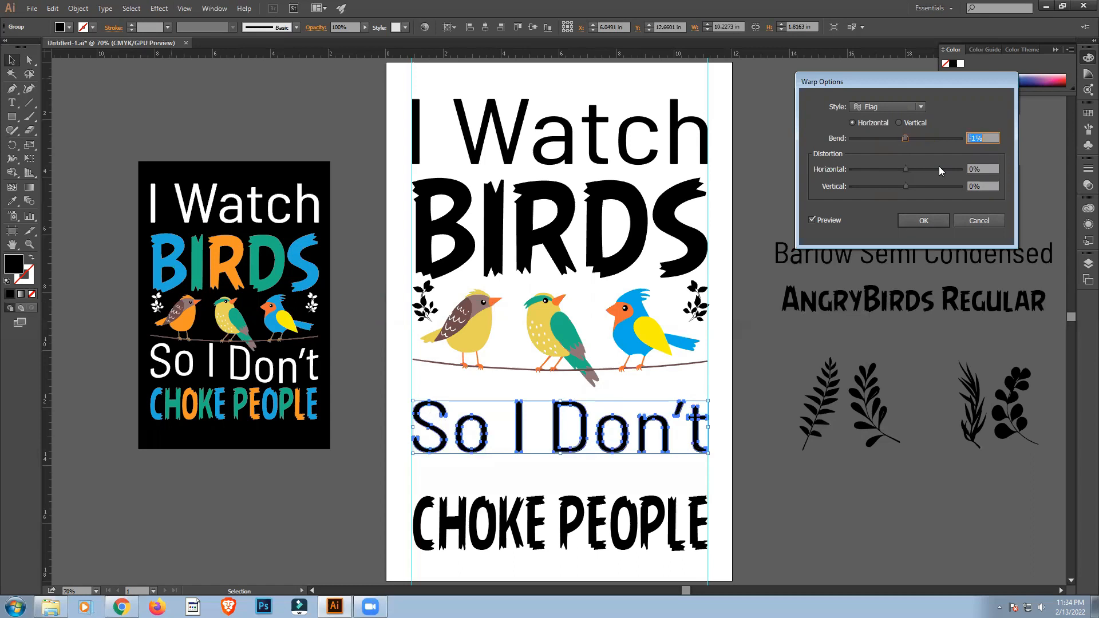
scroll(938, 166, down, 5)
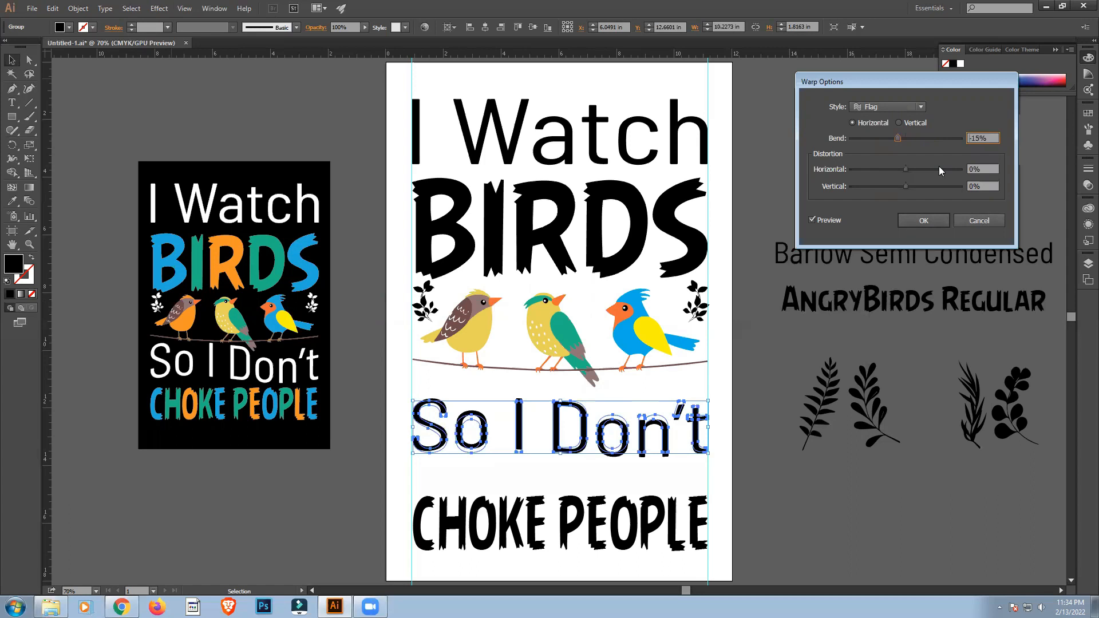
scroll(939, 166, down, 5)
scroll(939, 167, up, 2)
scroll(938, 166, up, 5)
scroll(939, 166, down, 1)
click(911, 223)
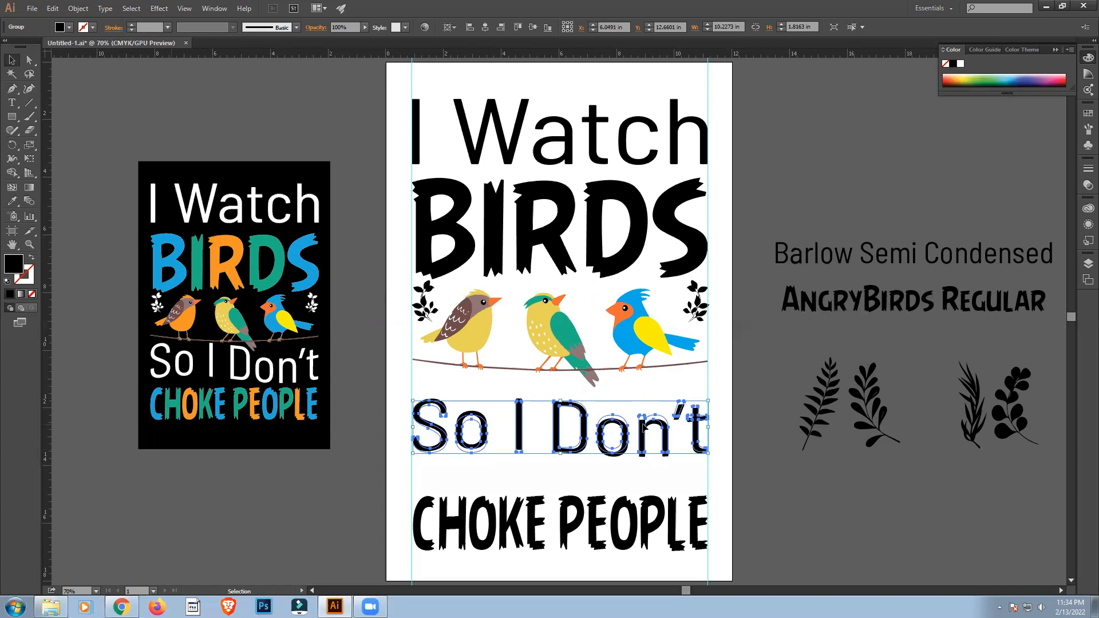
click(77, 8)
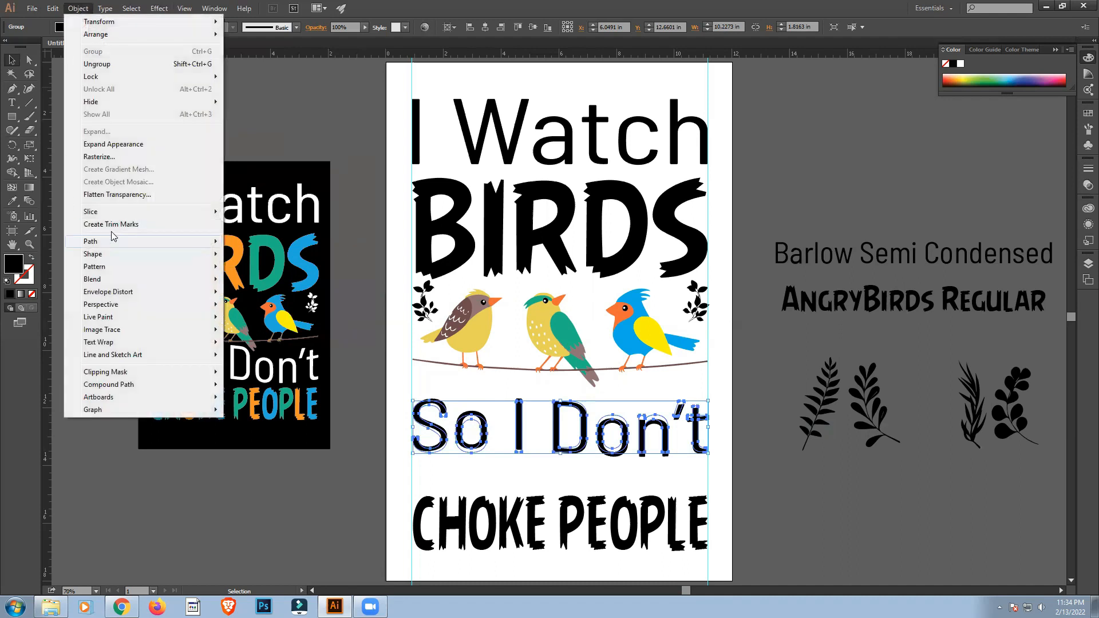
click(115, 145)
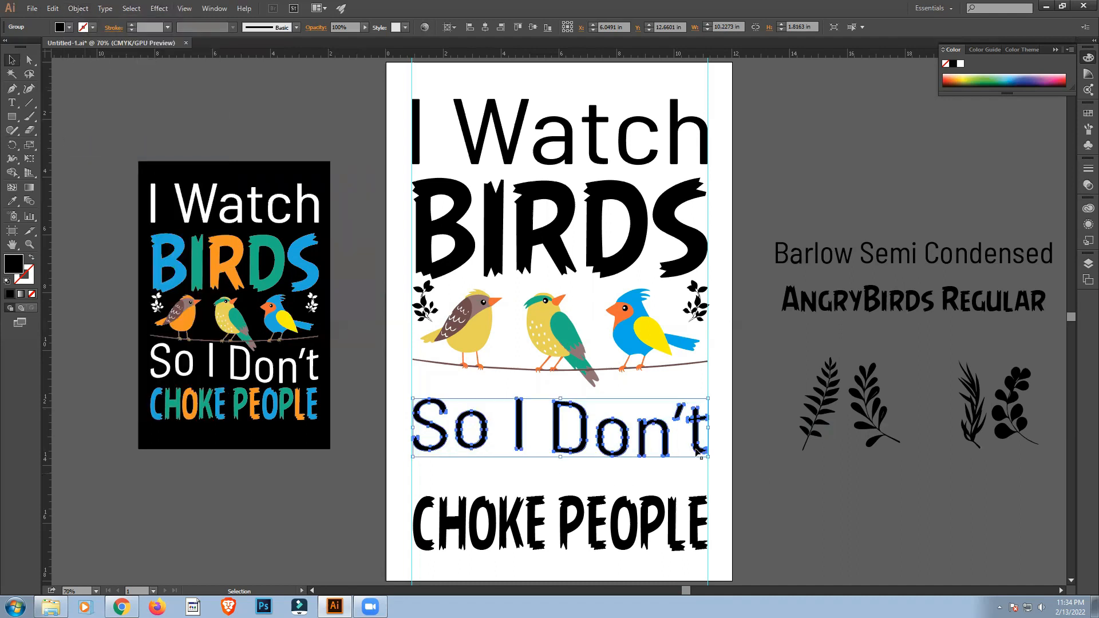
Move "So I Don't" up beneath the birds' branch and "CHOKE PEOPLE" up directly below it.
drag(556, 403, 557, 383)
click(796, 510)
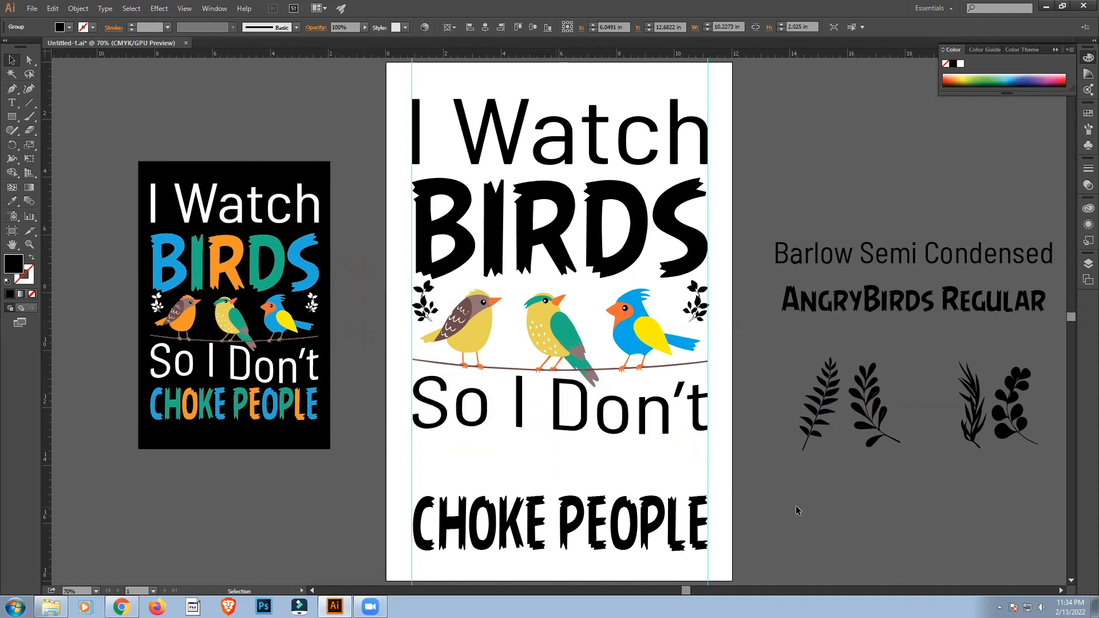
click(593, 508)
drag(593, 510, 595, 456)
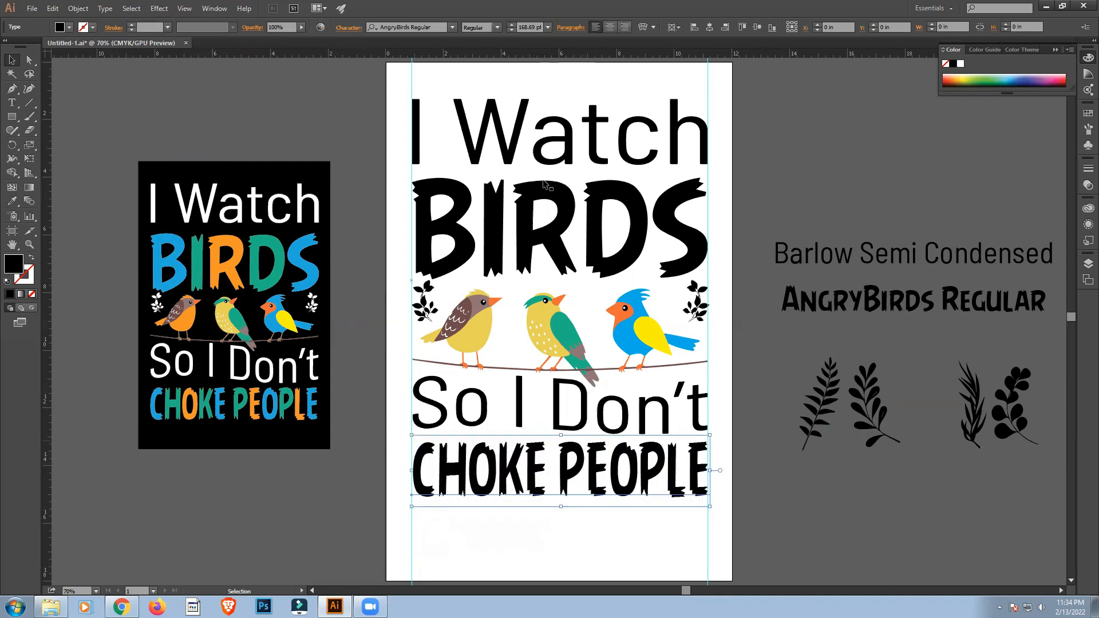
click(842, 546)
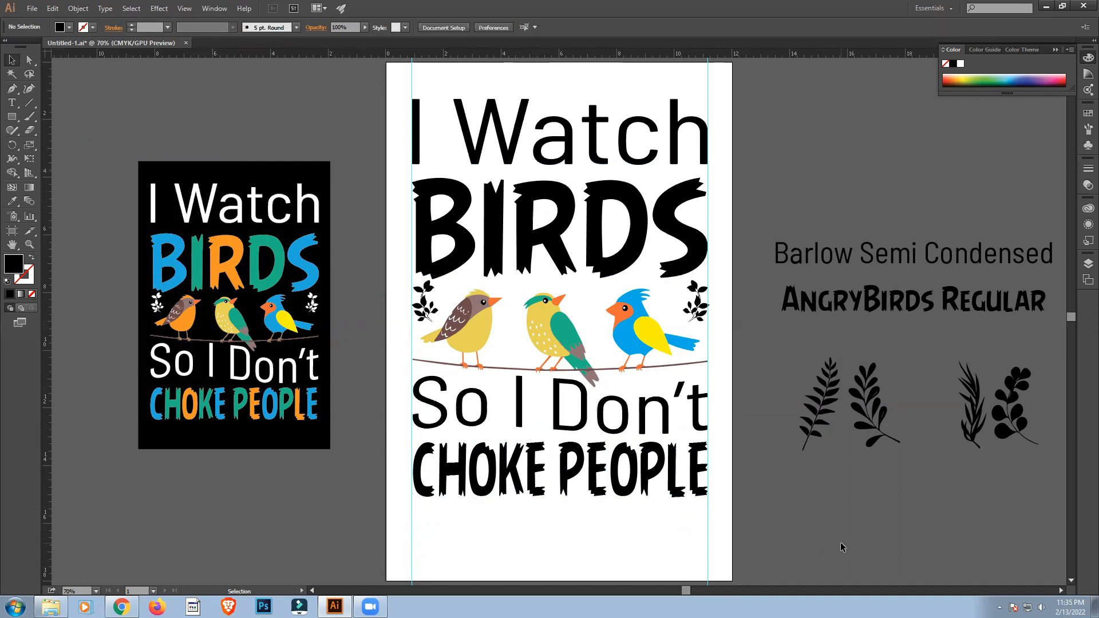
Delete the two font name labels and the four unused leaf sprigs beside the artboard.
drag(1082, 449, 991, 470)
key(Delete)
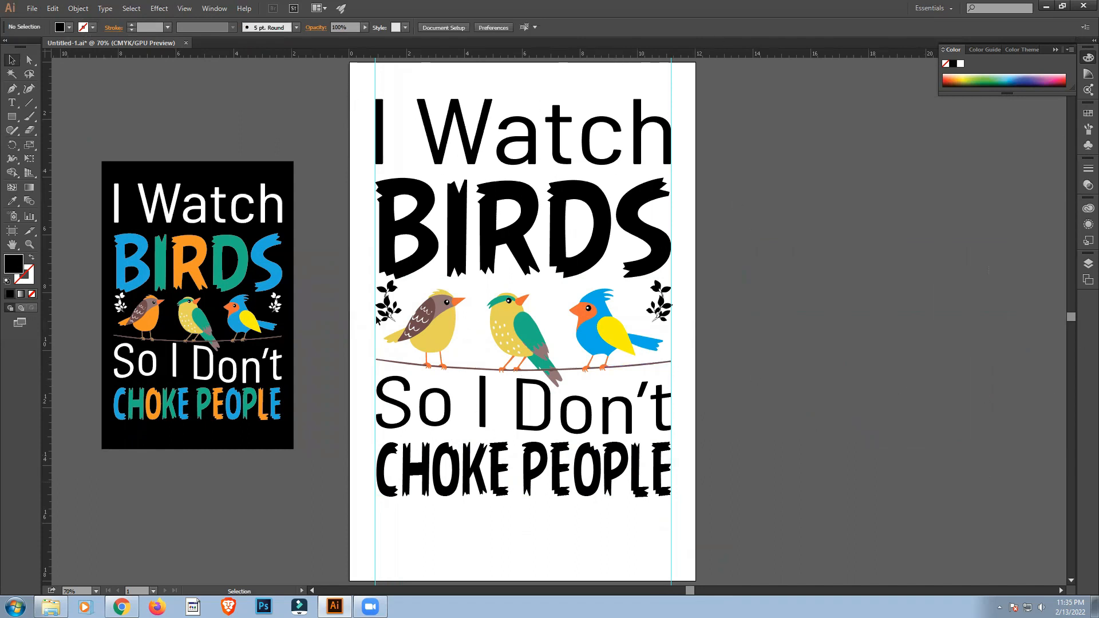
Fill all four text lines and both leaf sprigs with white.
drag(361, 94, 667, 313)
shift+click(388, 402)
shift+click(409, 467)
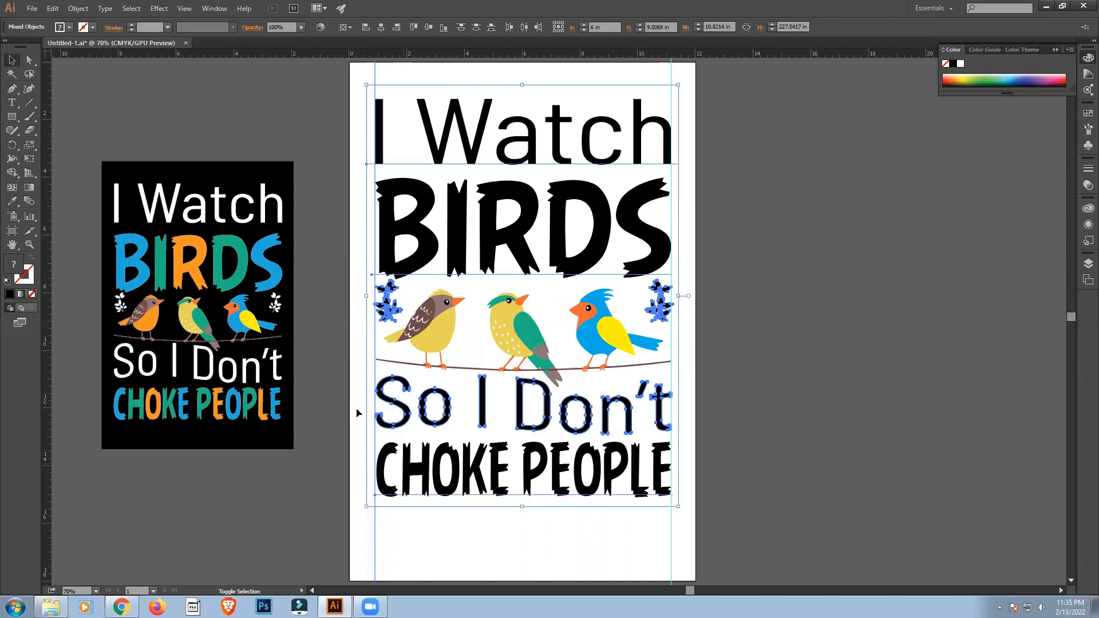
click(70, 27)
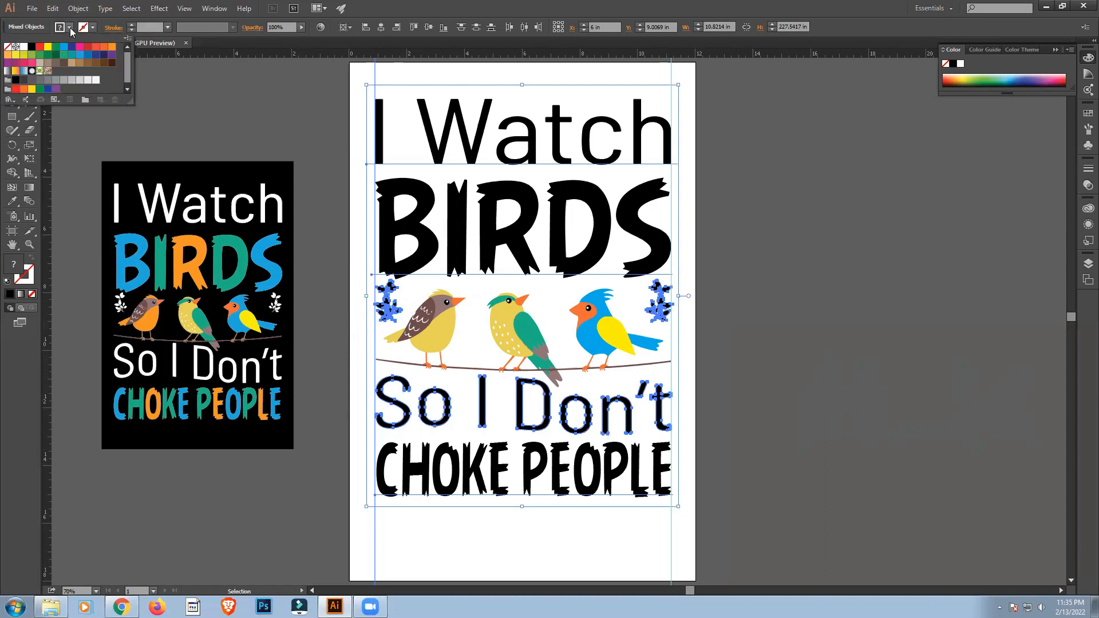
click(23, 49)
click(247, 118)
click(246, 118)
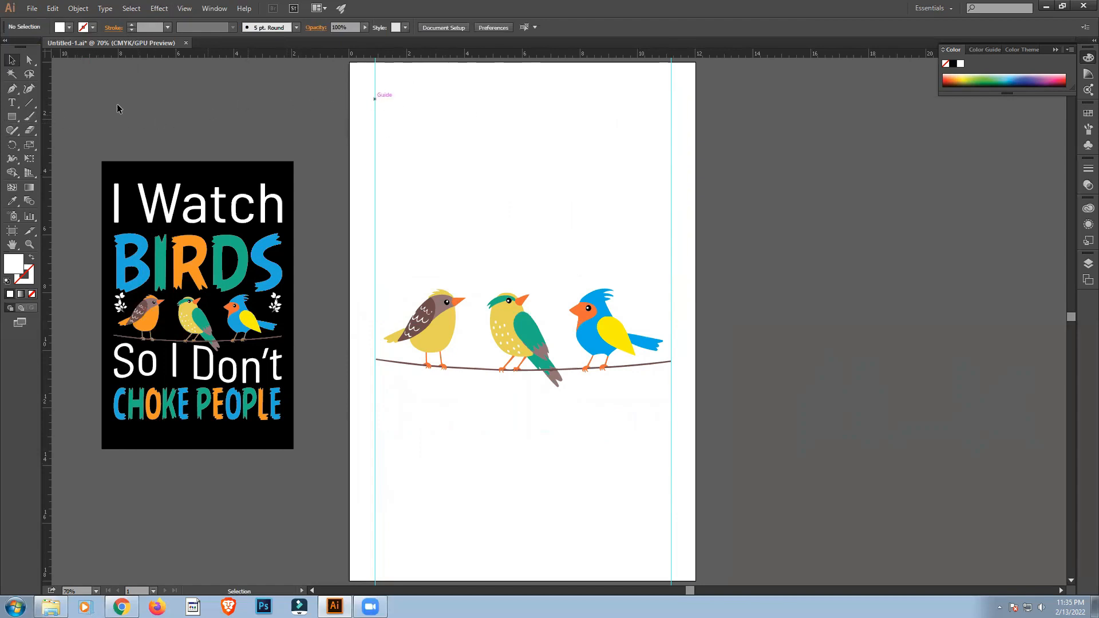
Create a rectangle 12 in wide and 18 in high.
click(11, 117)
click(730, 275)
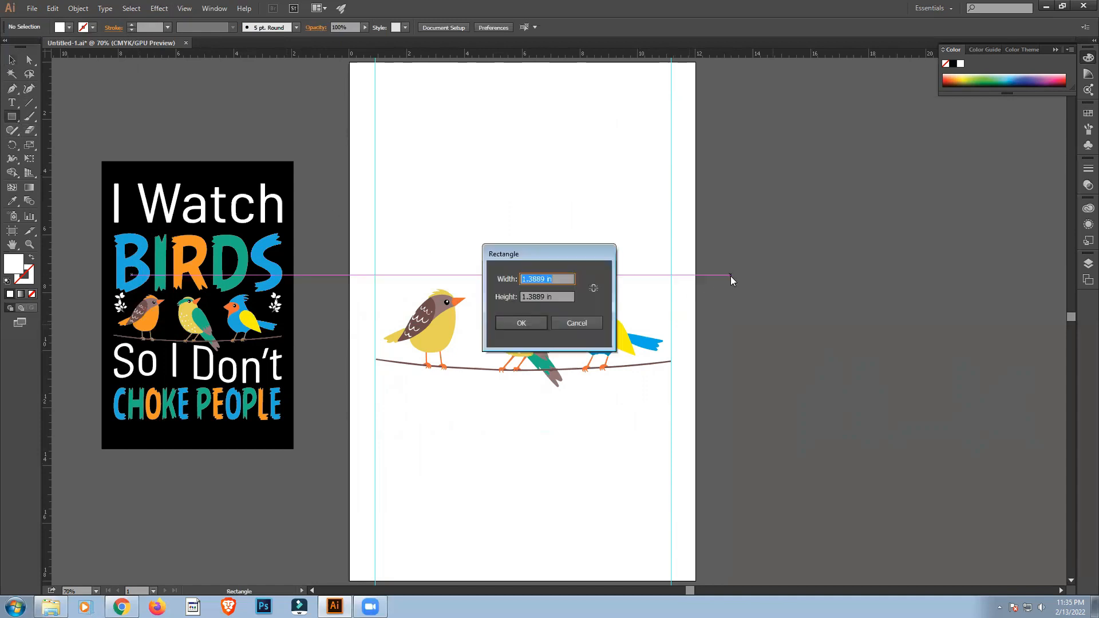
text(12)
key(Tab)
text(1)
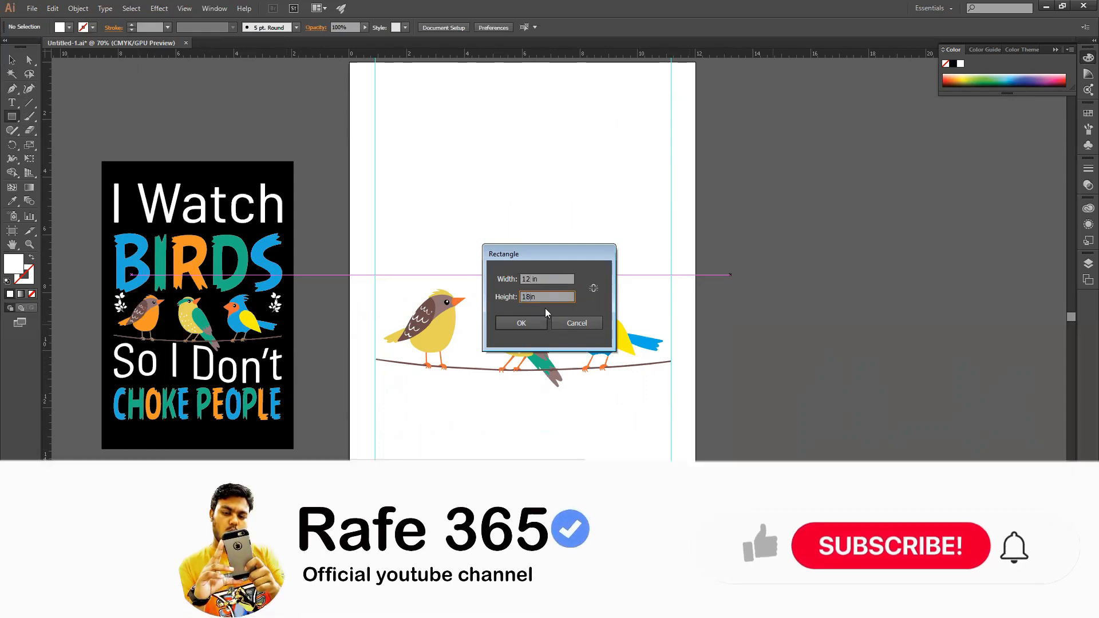
click(521, 322)
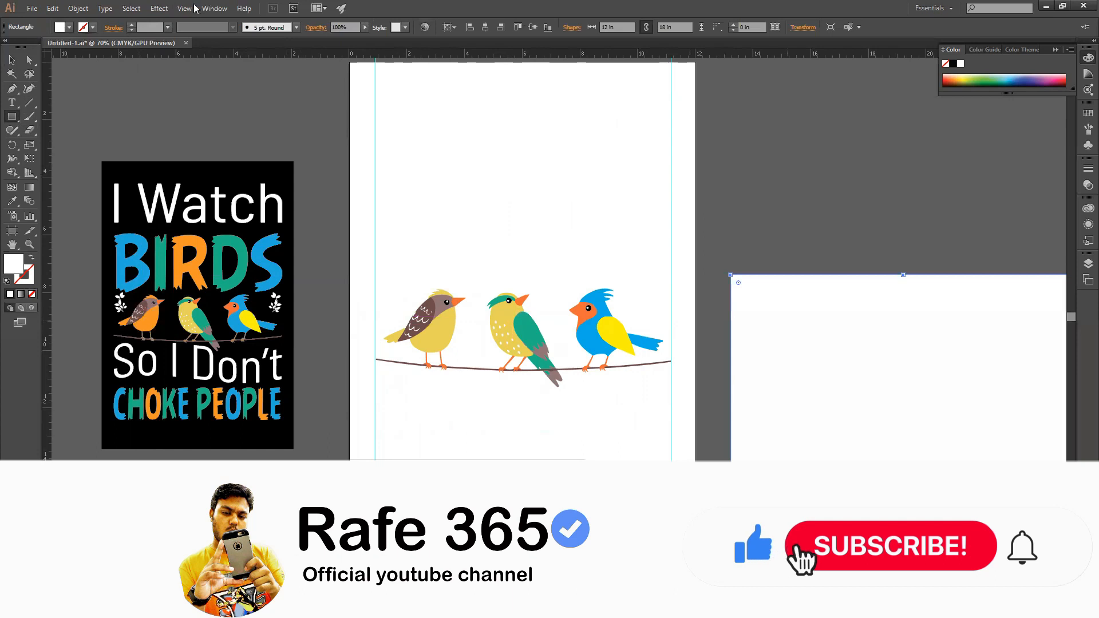
Fill the new rectangle with black and centre it horizontally and vertically on the artboard.
click(68, 27)
click(29, 49)
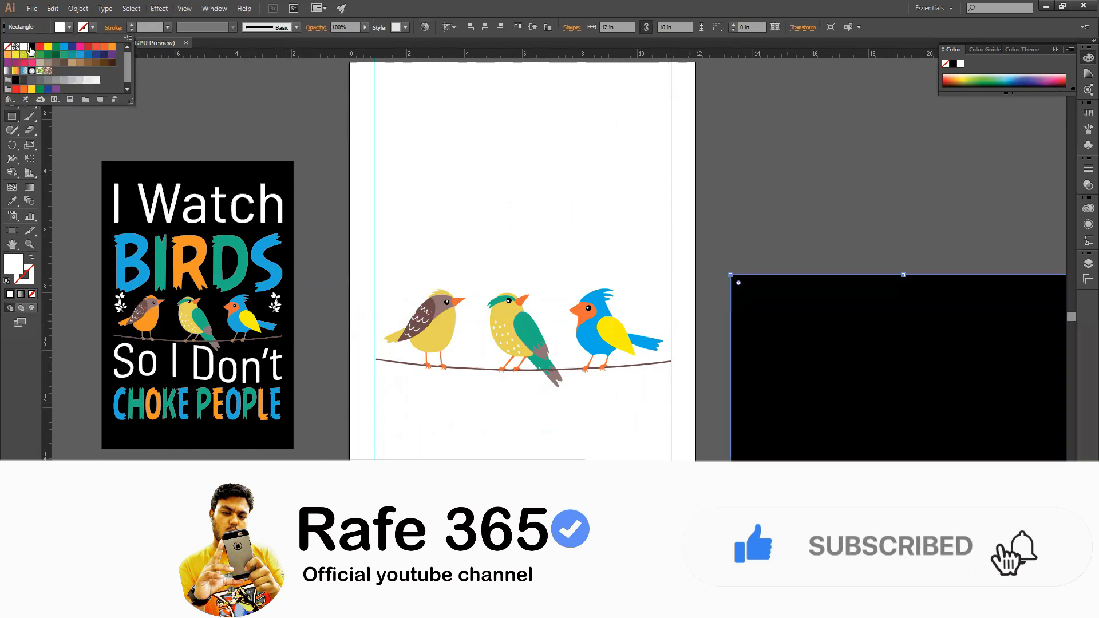
click(270, 141)
key(v)
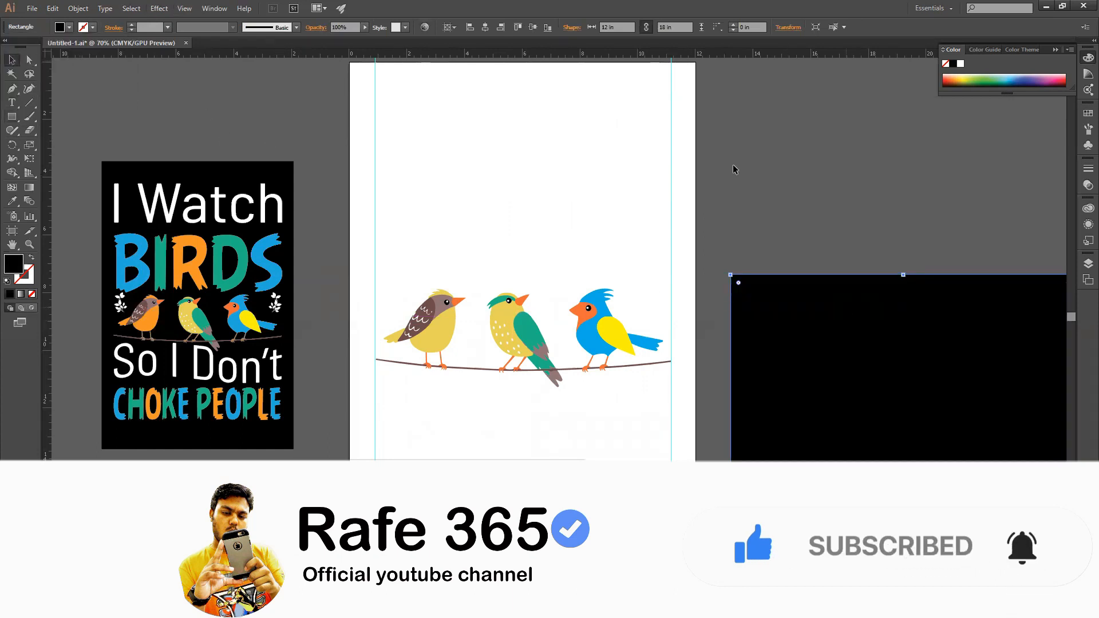
click(484, 27)
click(532, 28)
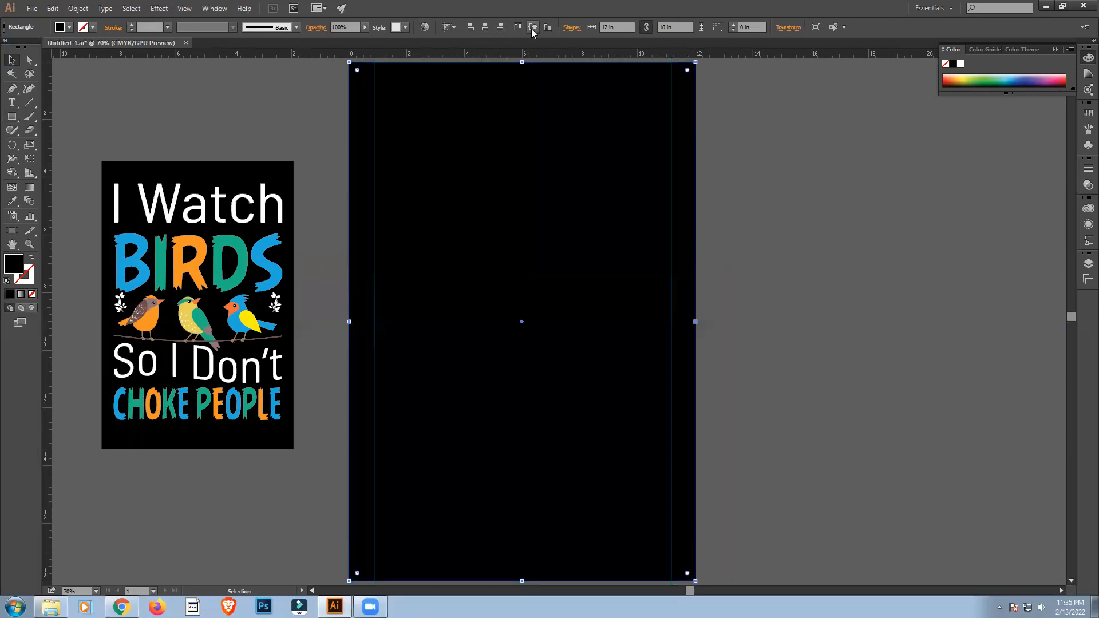
Send the black rectangle to the back behind the design, lock it and clear the selection.
right_click(529, 113)
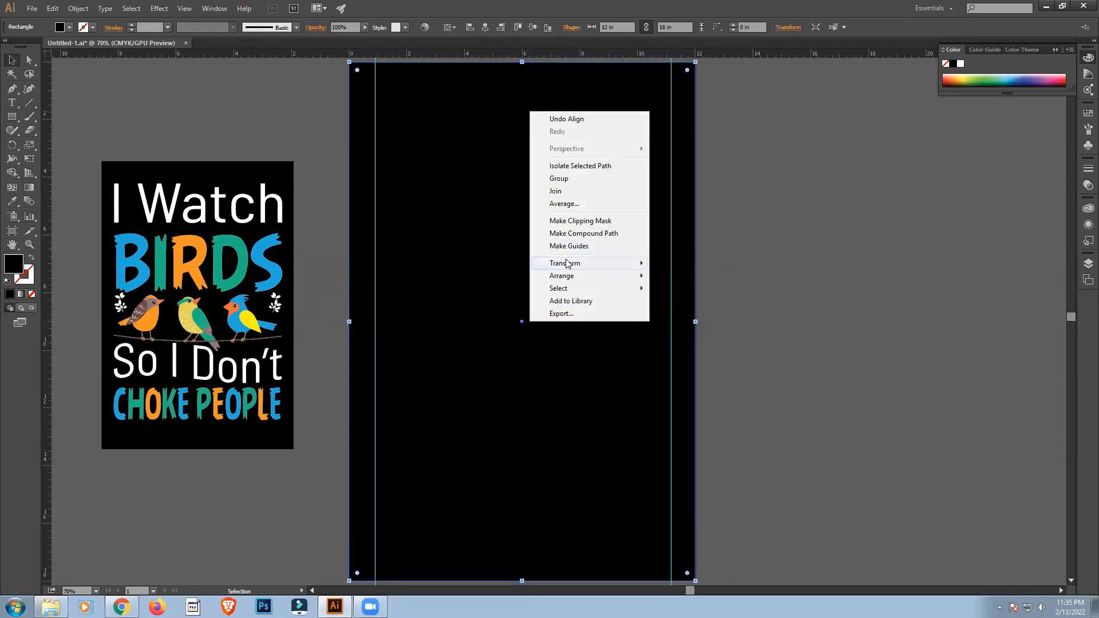
mouse_move(572, 277)
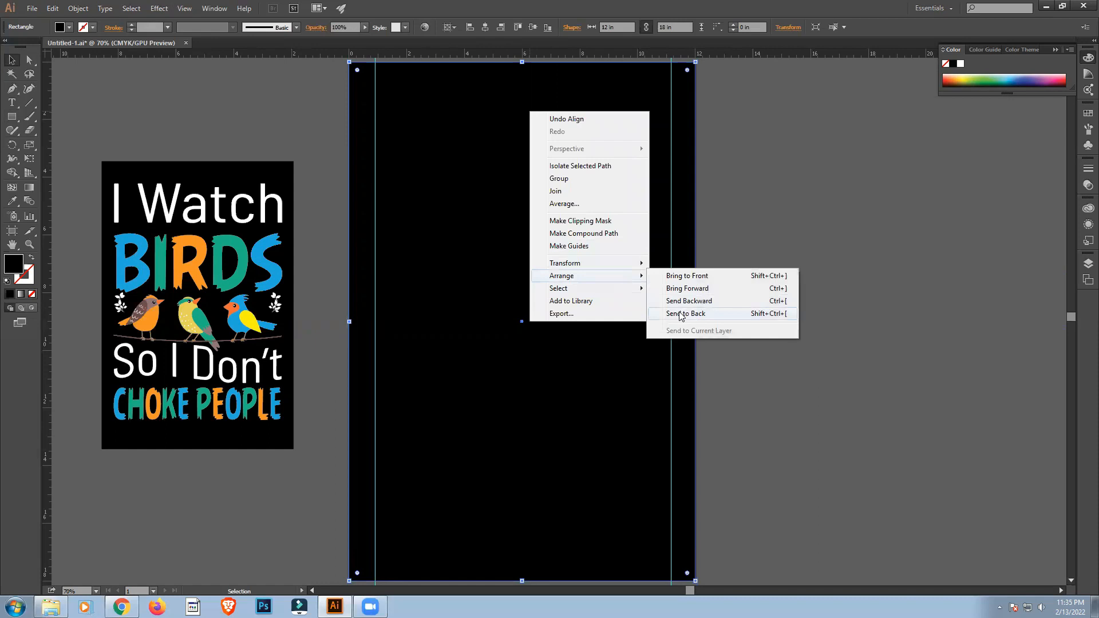
click(681, 314)
click(801, 330)
click(684, 74)
key(a)
key(ctrl+shift+a)
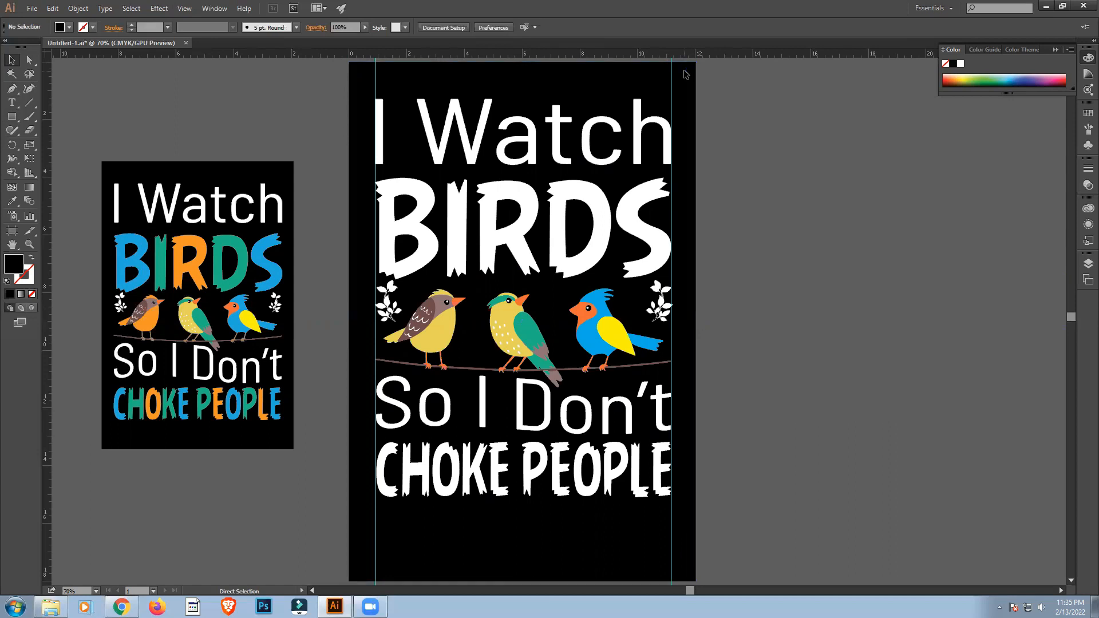
Convert the "I Watch", "BIRDS" and "CHOKE PEOPLE" text to outlines.
key(v)
click(496, 155)
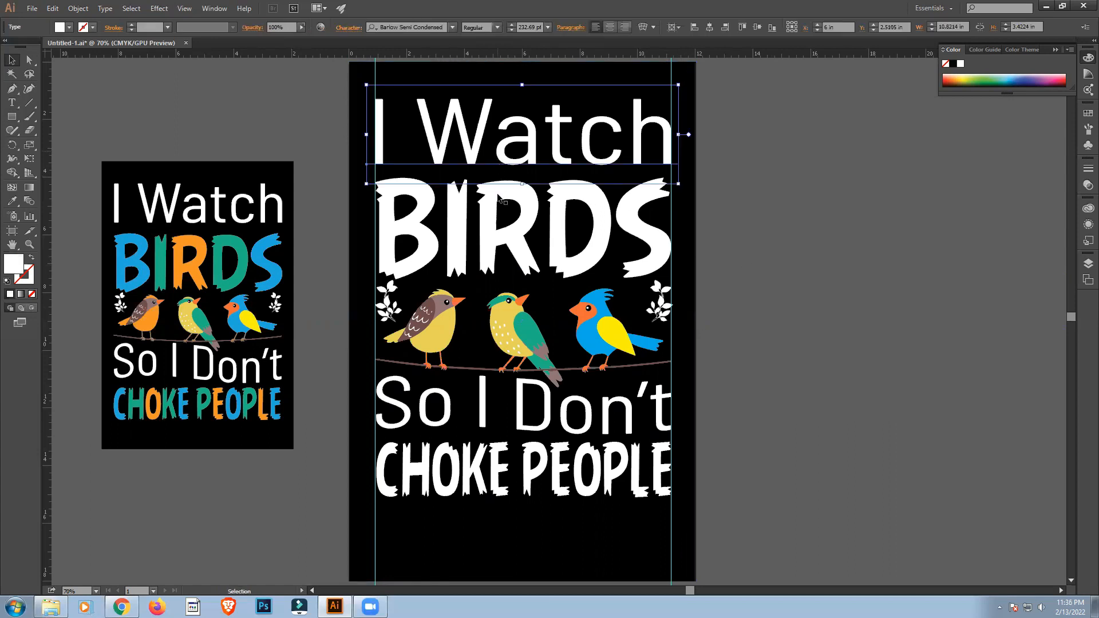
shift+click(496, 221)
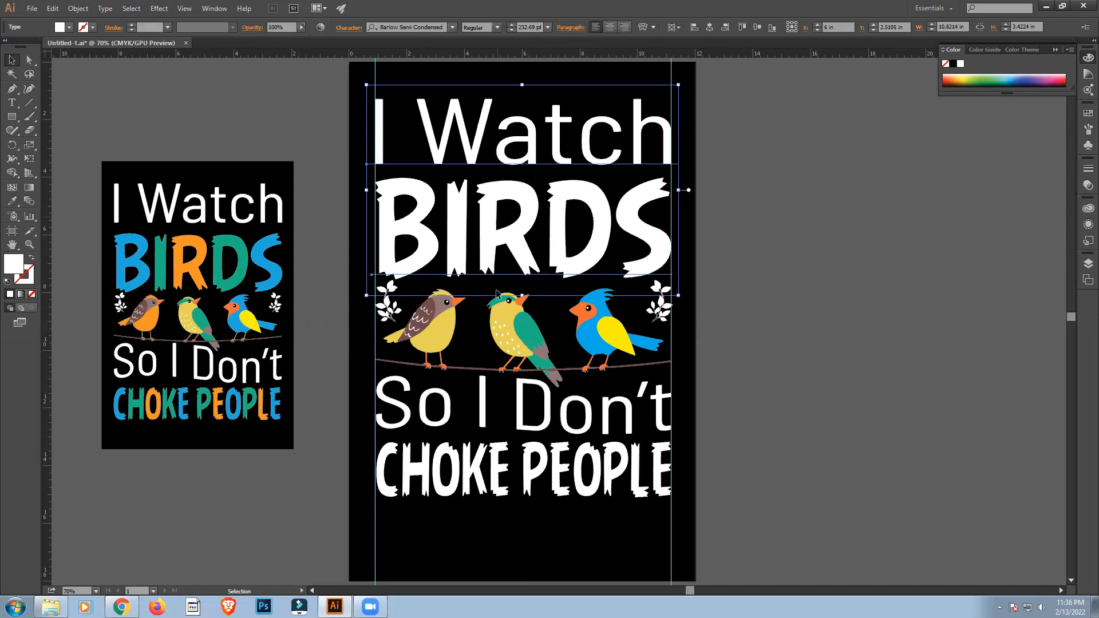
shift+click(495, 404)
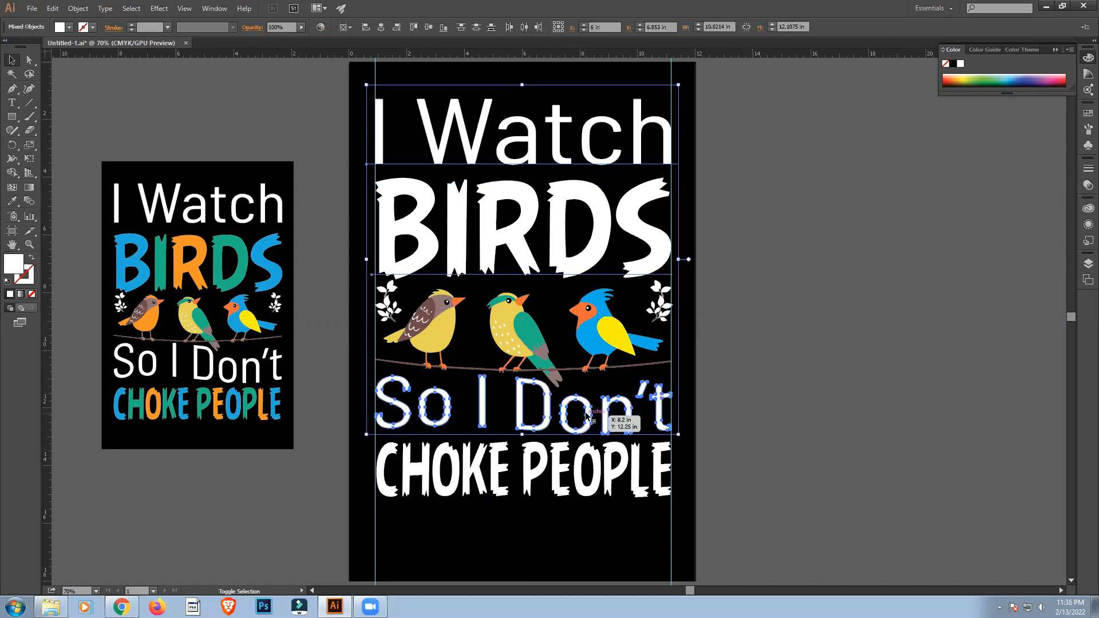
shift+click(567, 450)
right_click(565, 448)
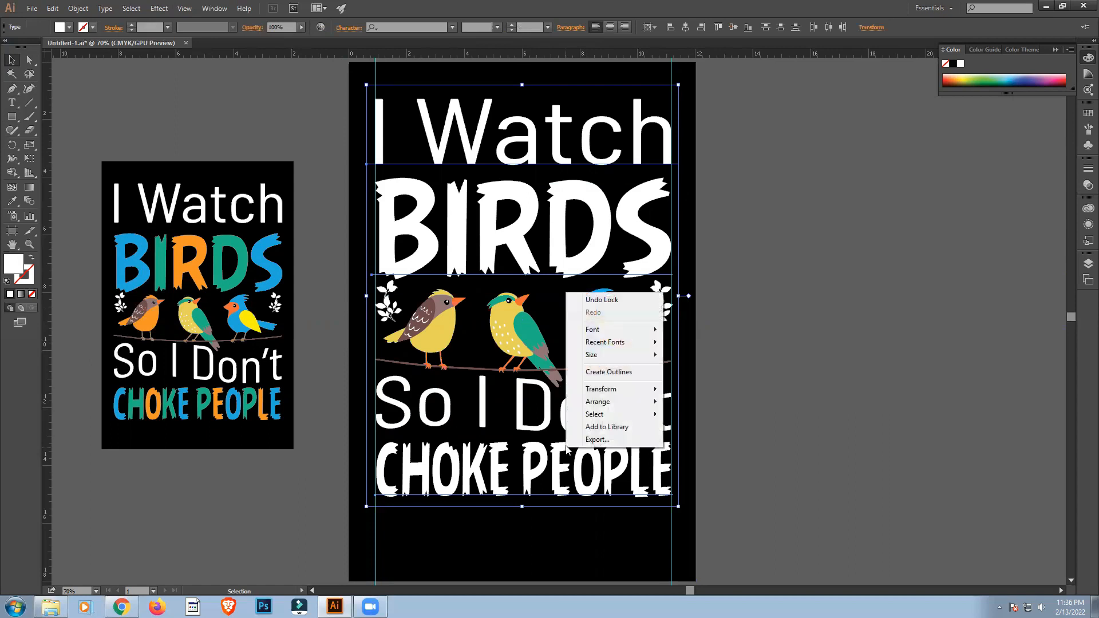
click(590, 378)
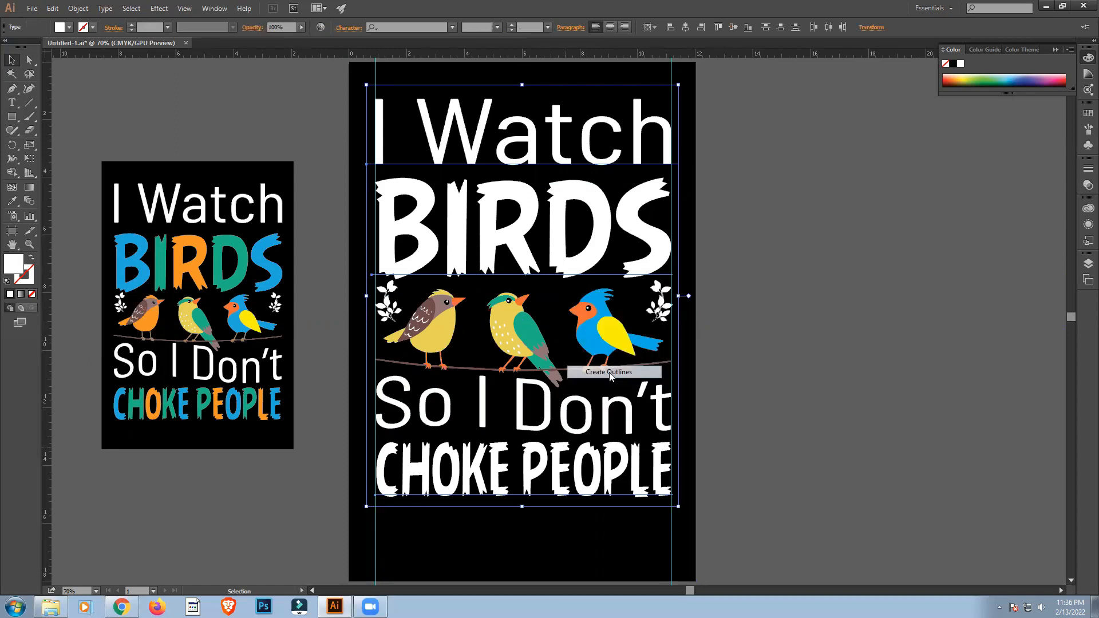
click(782, 365)
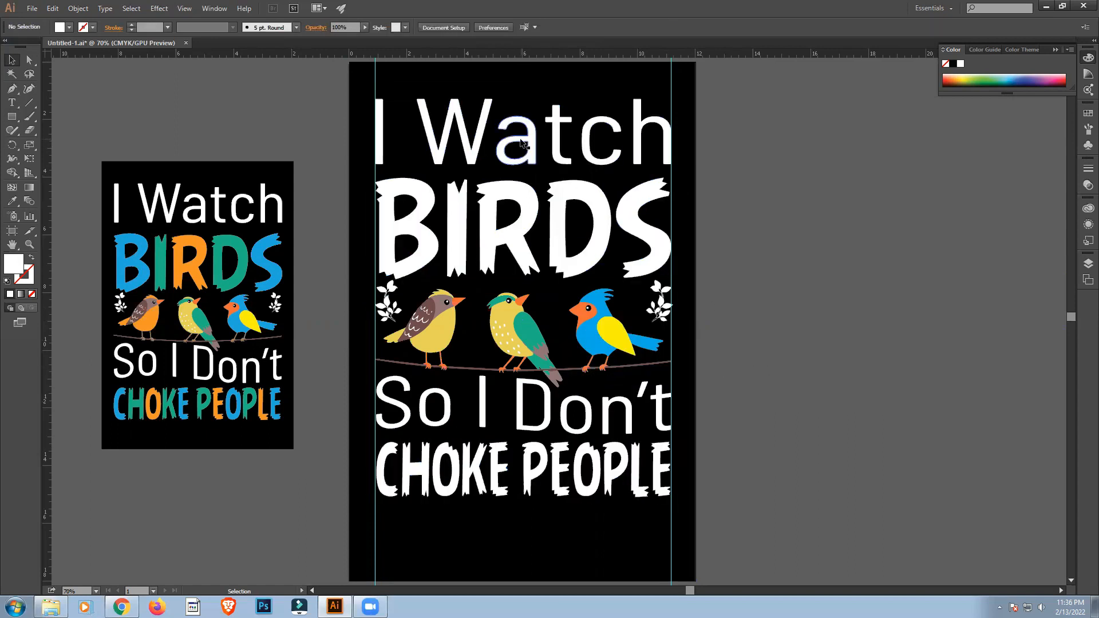
Ungroup the outlined word "BIRDS" into separate letters.
click(495, 211)
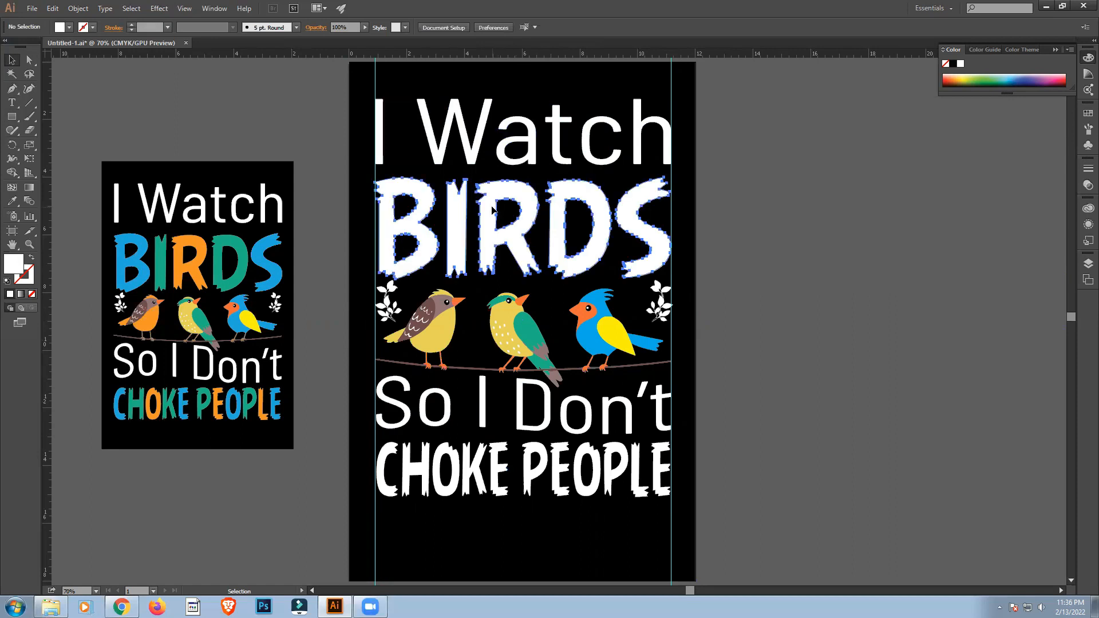
right_click(495, 212)
click(526, 276)
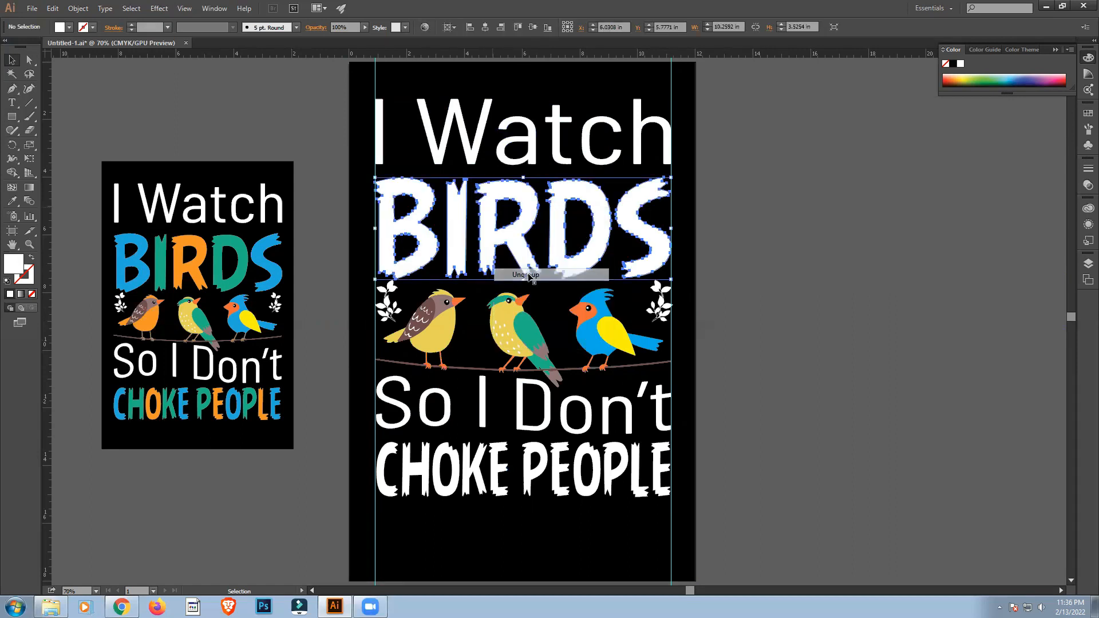
click(722, 284)
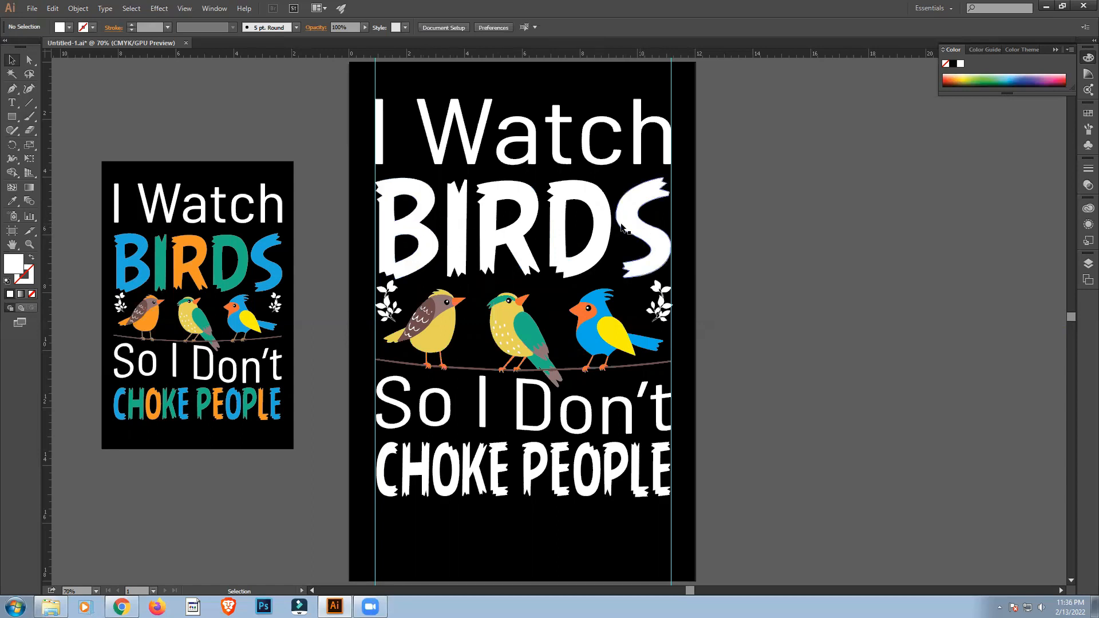
Fill the letter B of "BIRDS" with the light blue swatch.
click(411, 223)
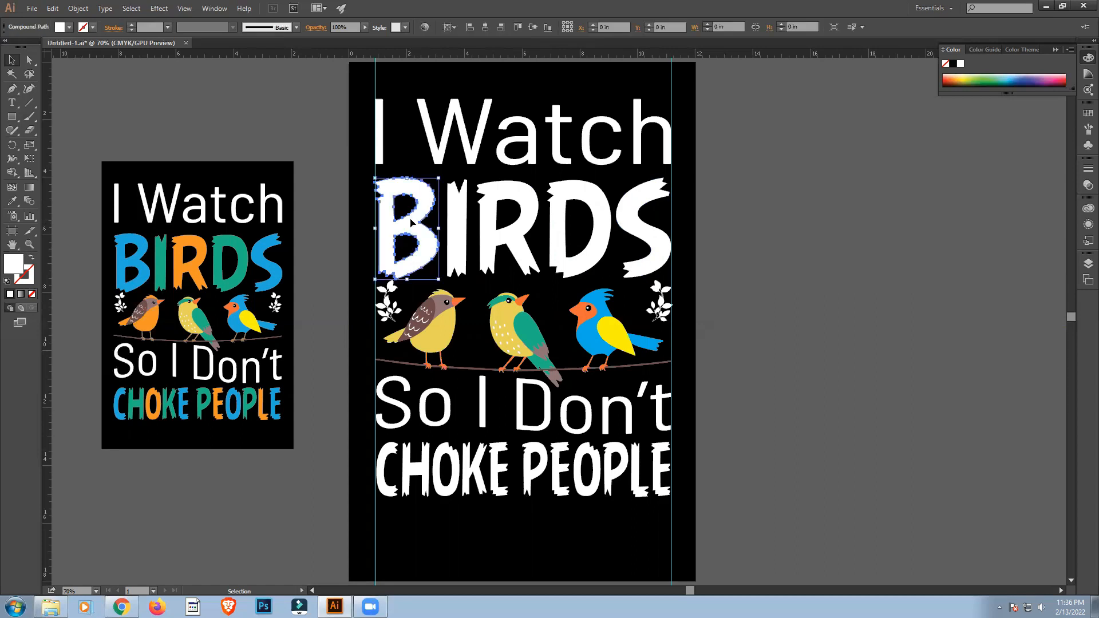
click(68, 28)
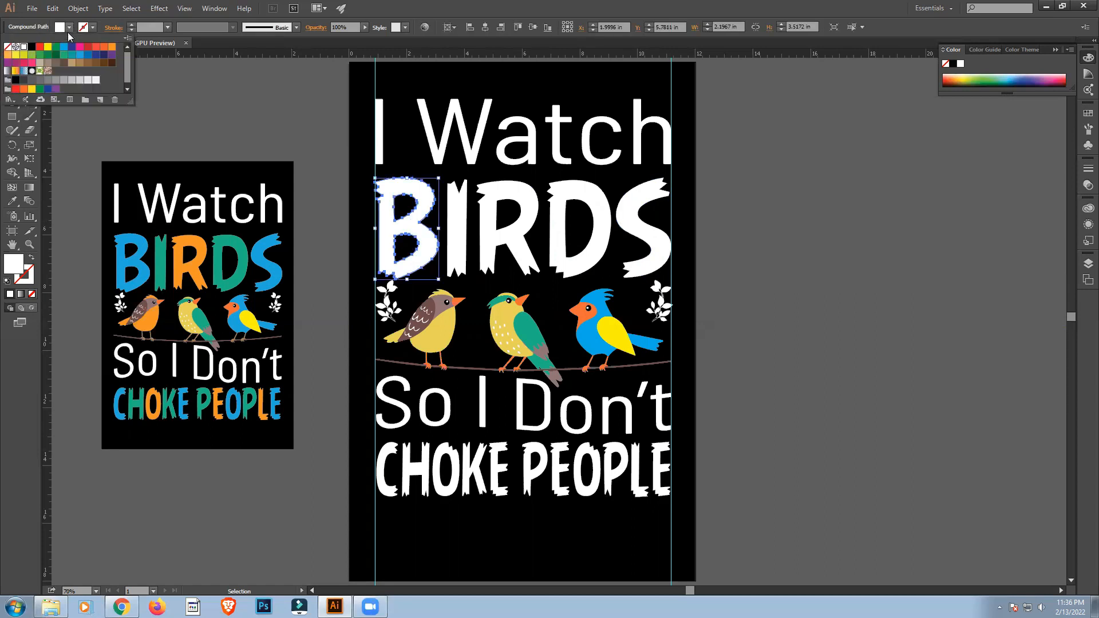
click(65, 50)
click(269, 118)
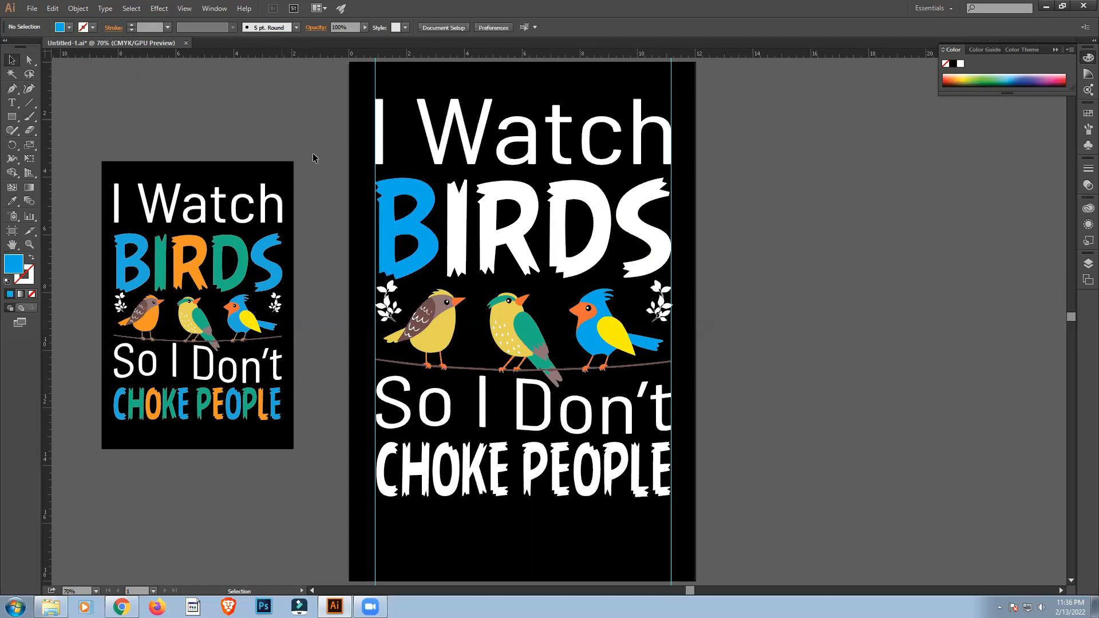
Colour the letter I of "BIRDS" with the green sampled from the middle bird's wing.
click(457, 223)
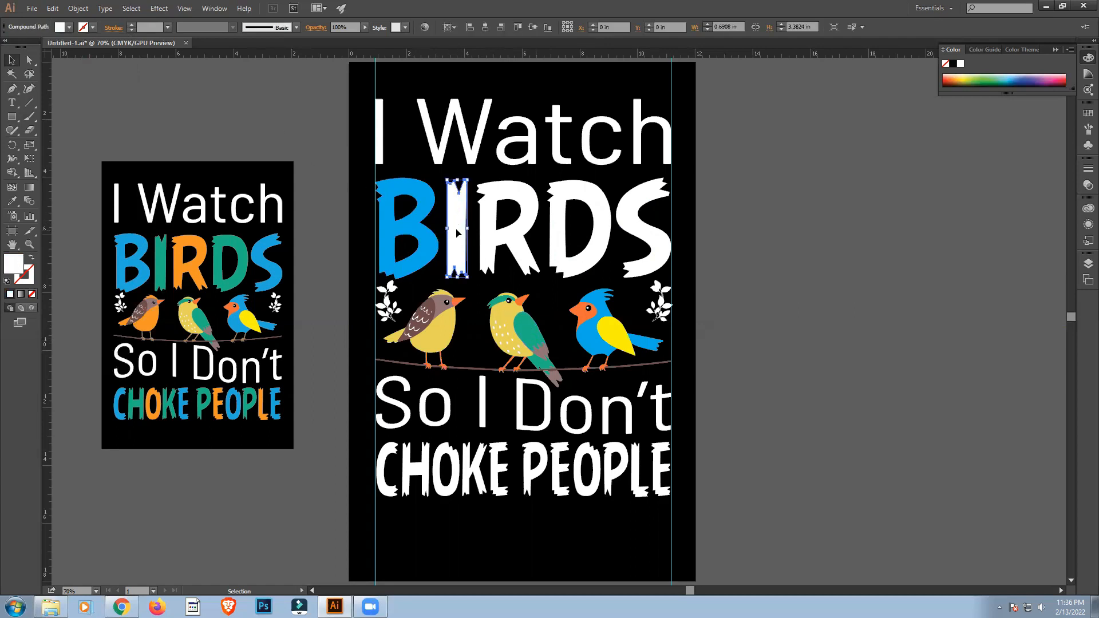
key(i)
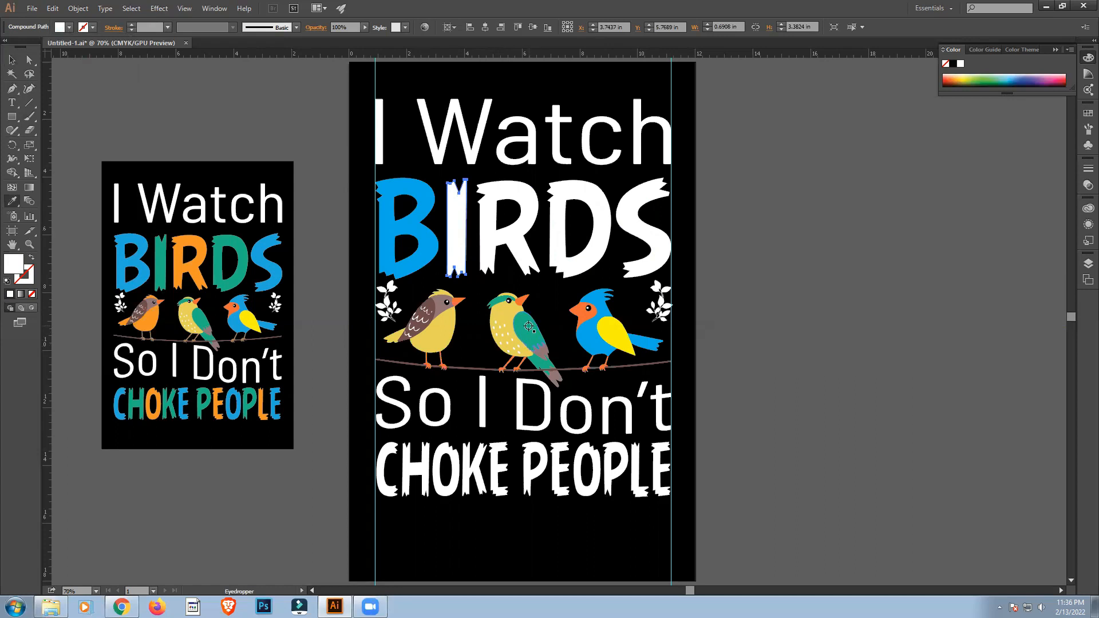
click(528, 326)
click(12, 60)
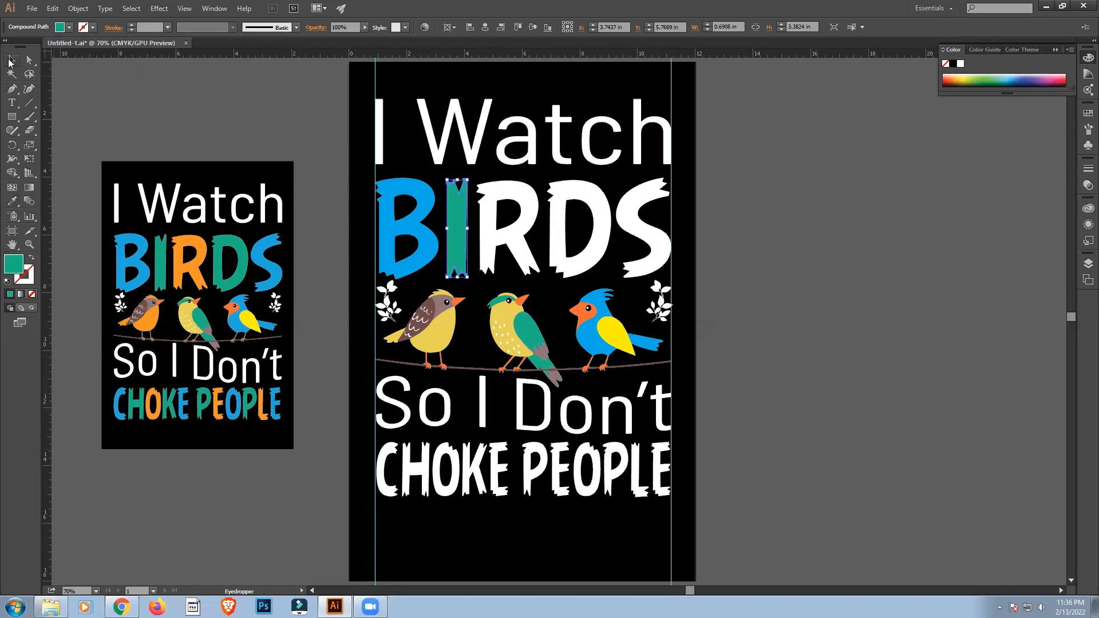
click(144, 112)
Colour the letter R of "BIRDS" with the orange sampled from the blue bird's face.
click(486, 215)
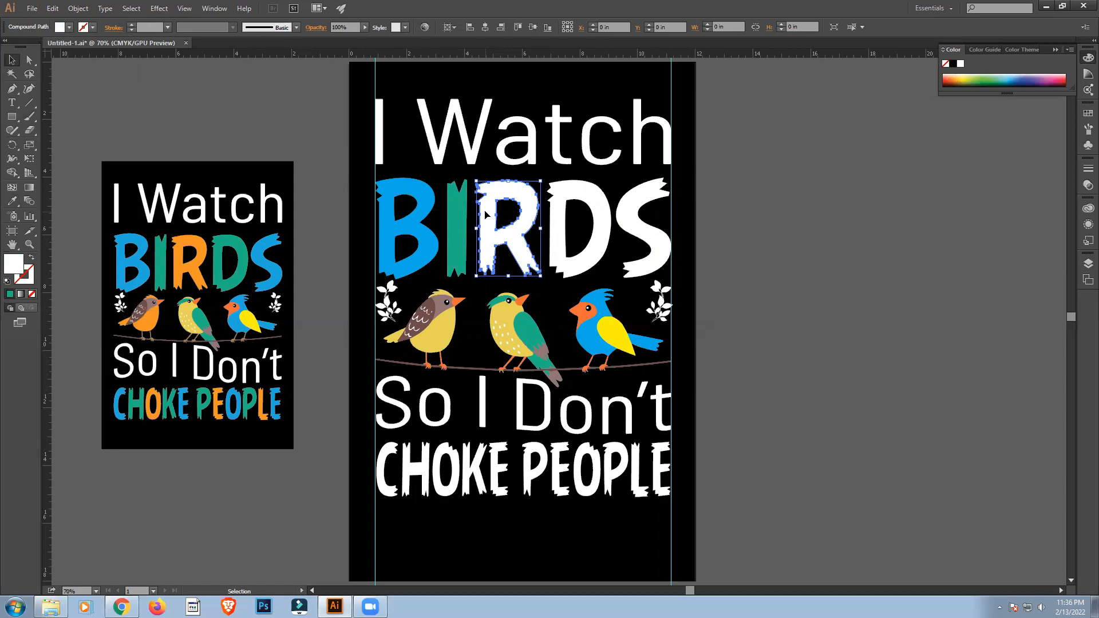
key(i)
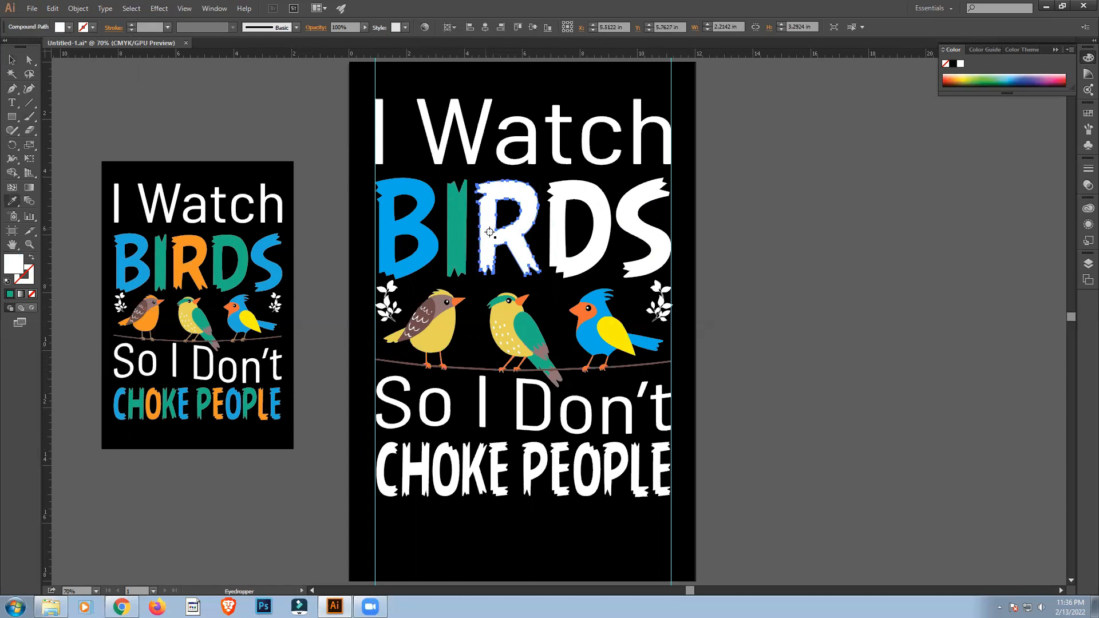
click(444, 323)
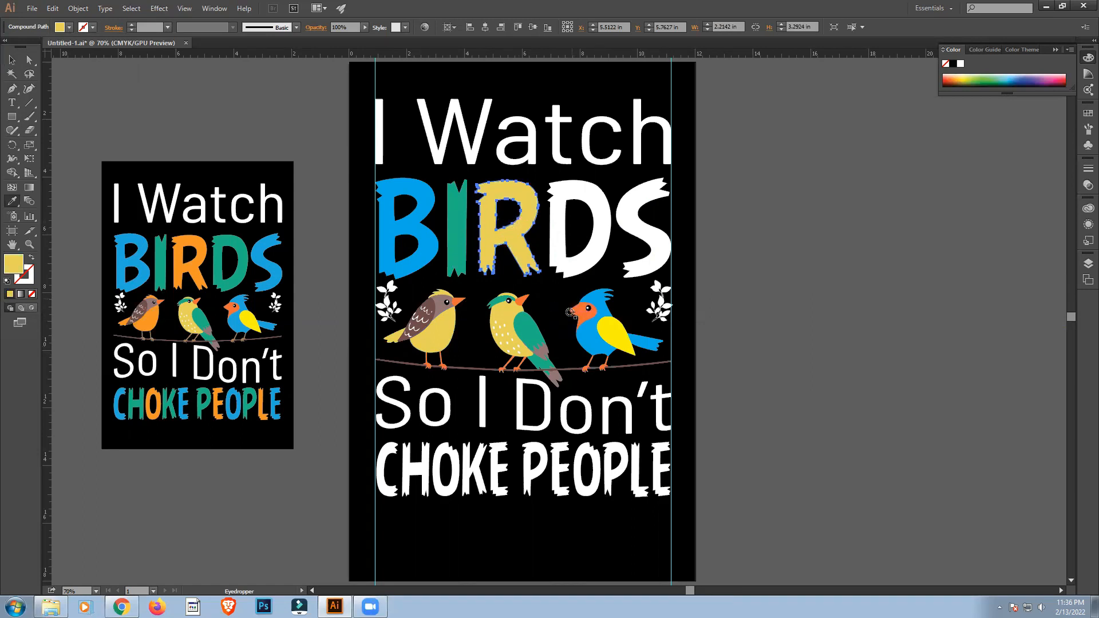
click(574, 310)
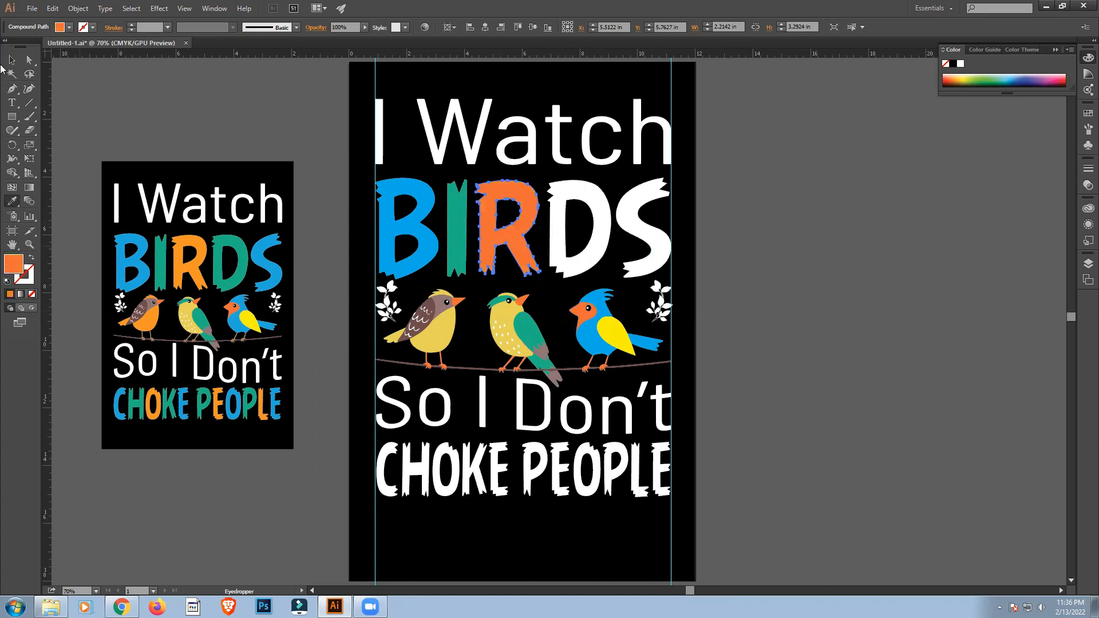
click(12, 60)
click(279, 136)
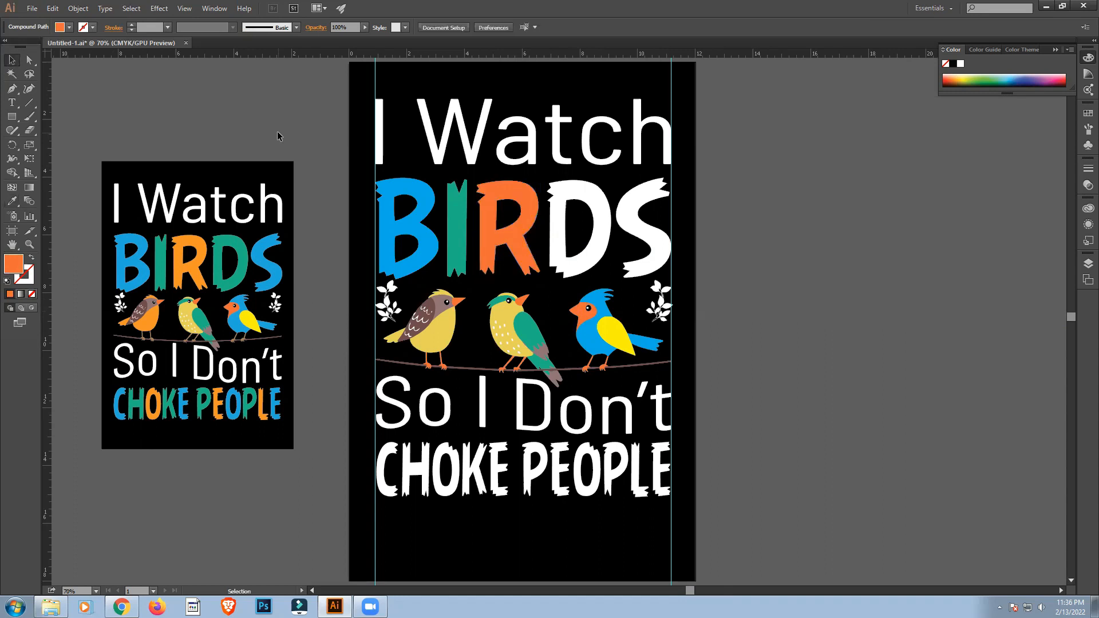
Colour the letter D of "BIRDS" with the green sampled from the letter I.
click(563, 234)
key(i)
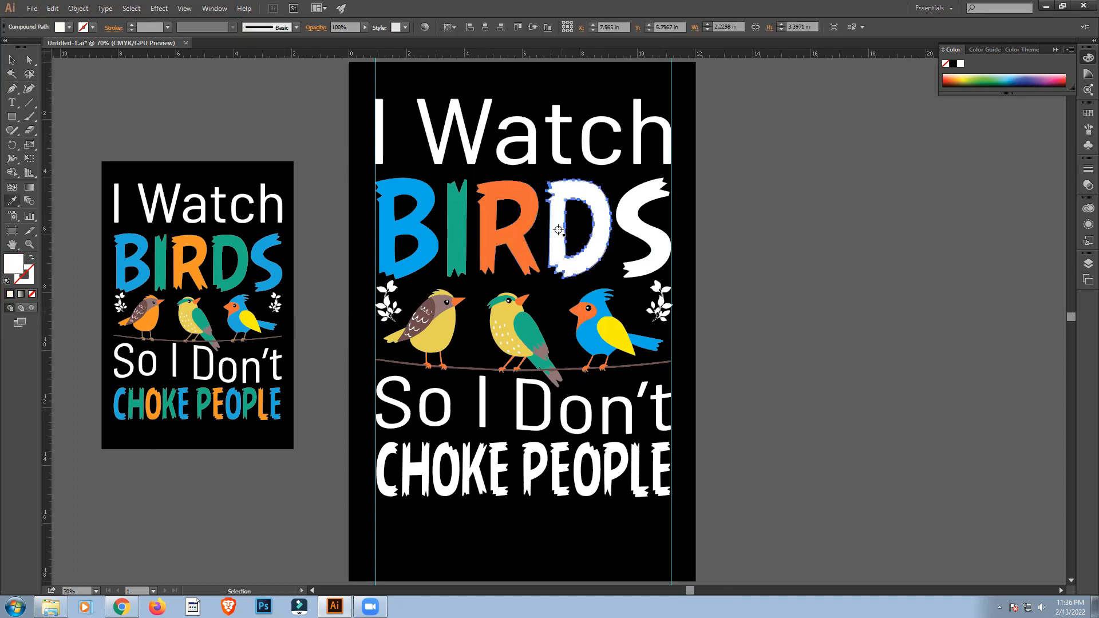
click(450, 222)
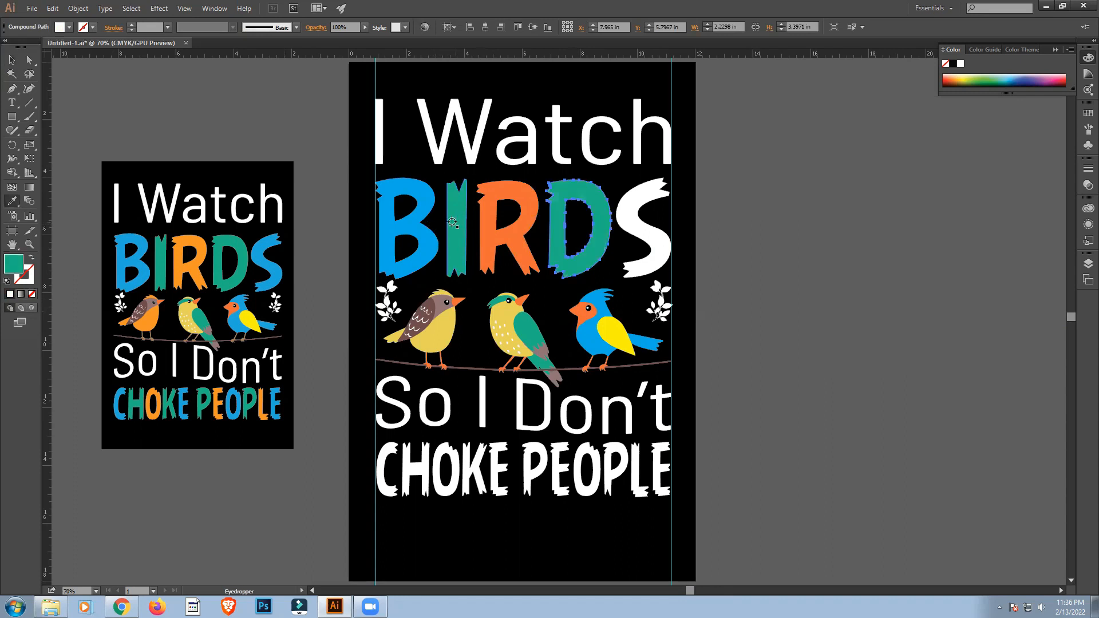
key(v)
Colour the letter S of "BIRDS" with the light blue sampled from the letter B.
click(640, 236)
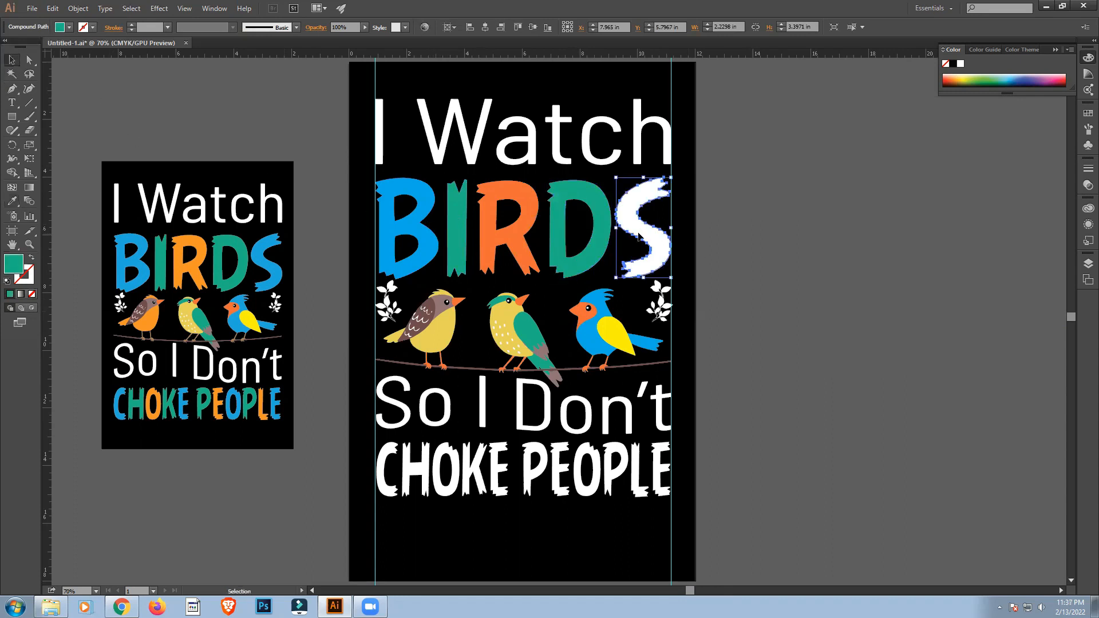
key(i)
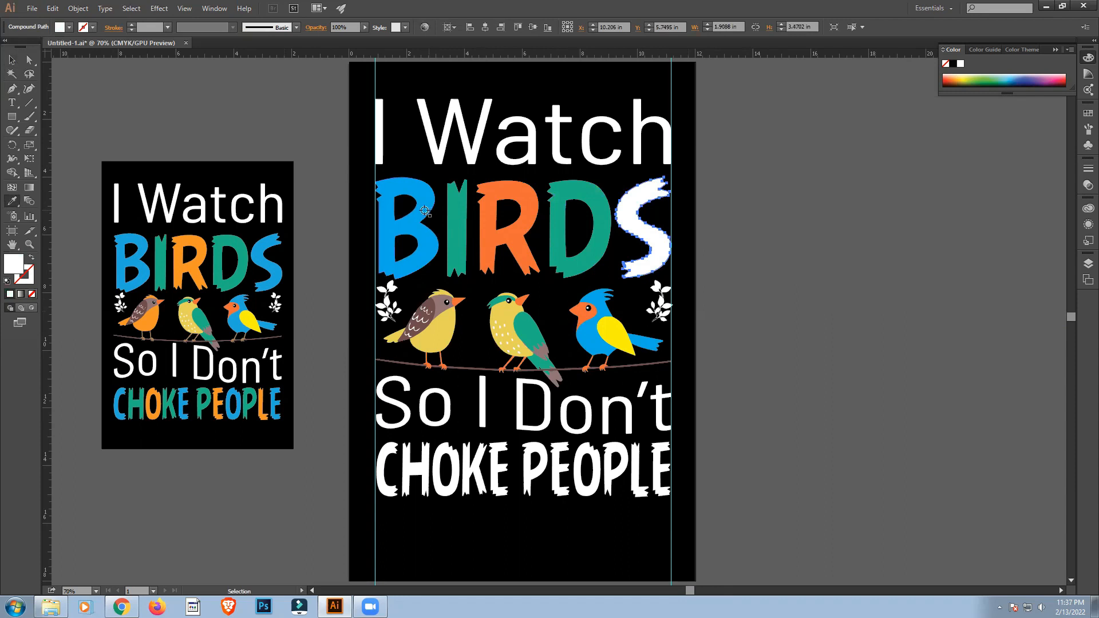
click(424, 211)
click(12, 59)
click(152, 107)
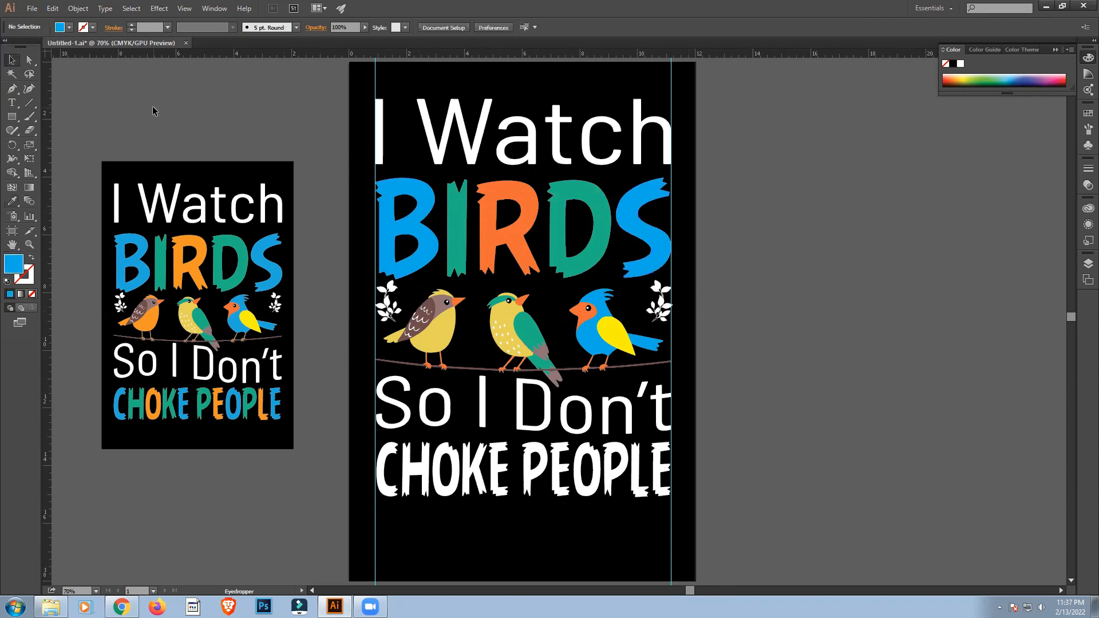
Ungroup the "CHOKE PEOPLE" lettering into separate letters.
scroll(865, 346, down, 2)
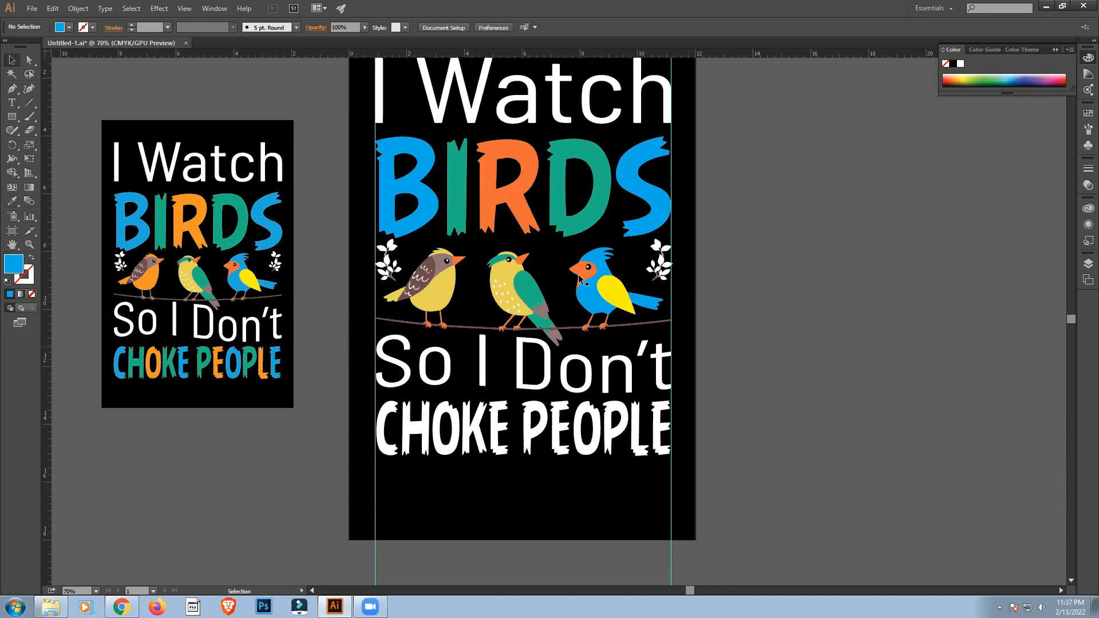
scroll(789, 396, down, 1)
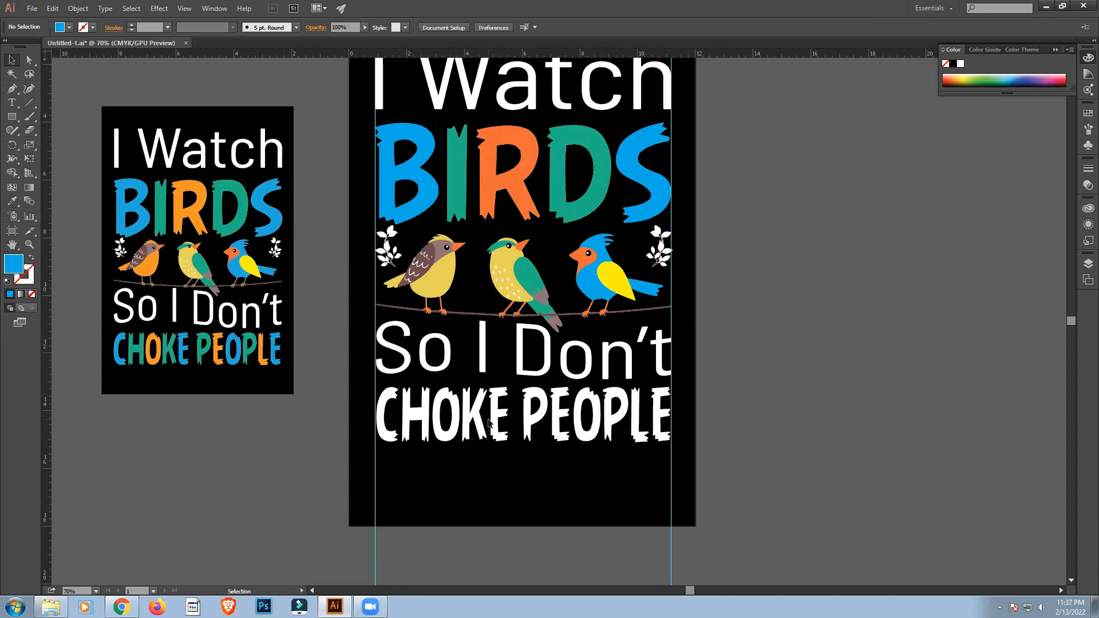
click(503, 419)
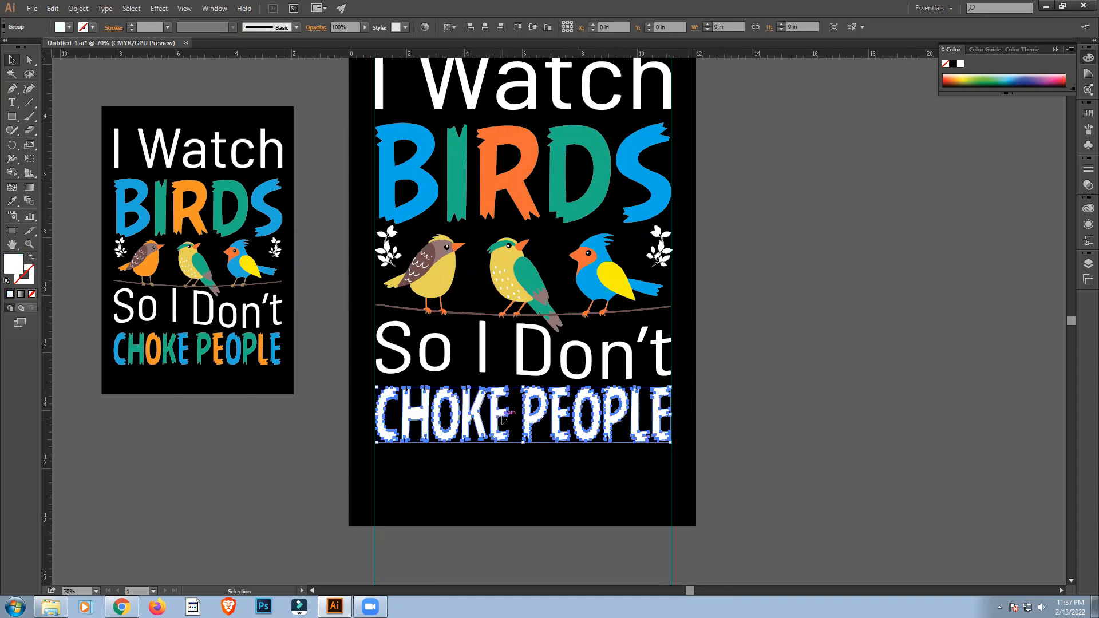
right_click(504, 419)
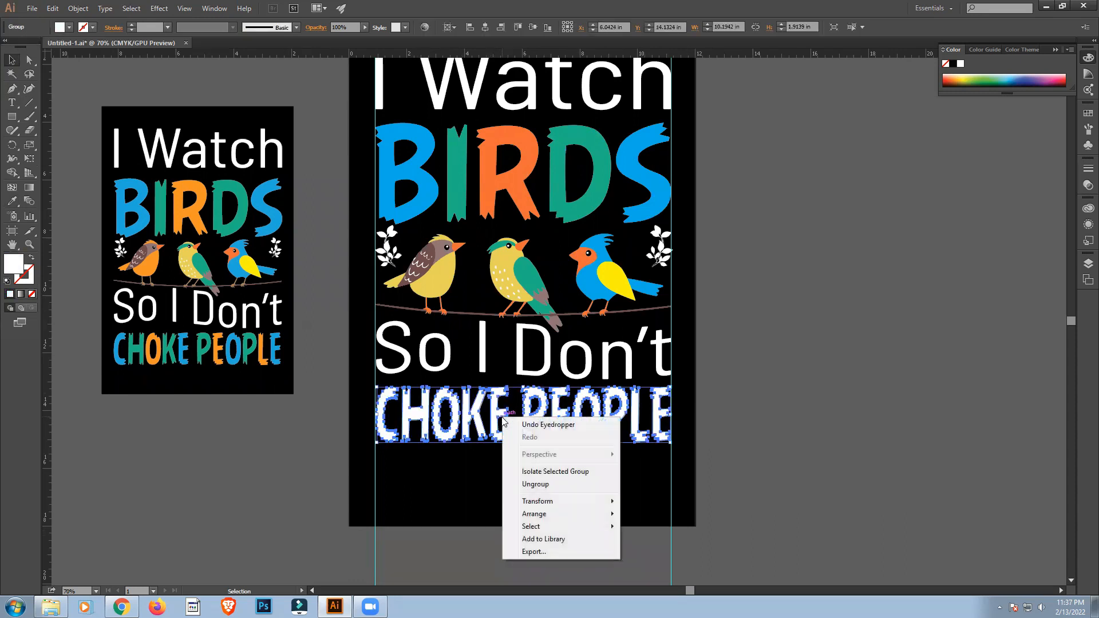
click(533, 484)
click(850, 418)
Colour the C of "CHOKE" blue and the H green, sampling the B and I of "BIRDS".
click(400, 403)
key(i)
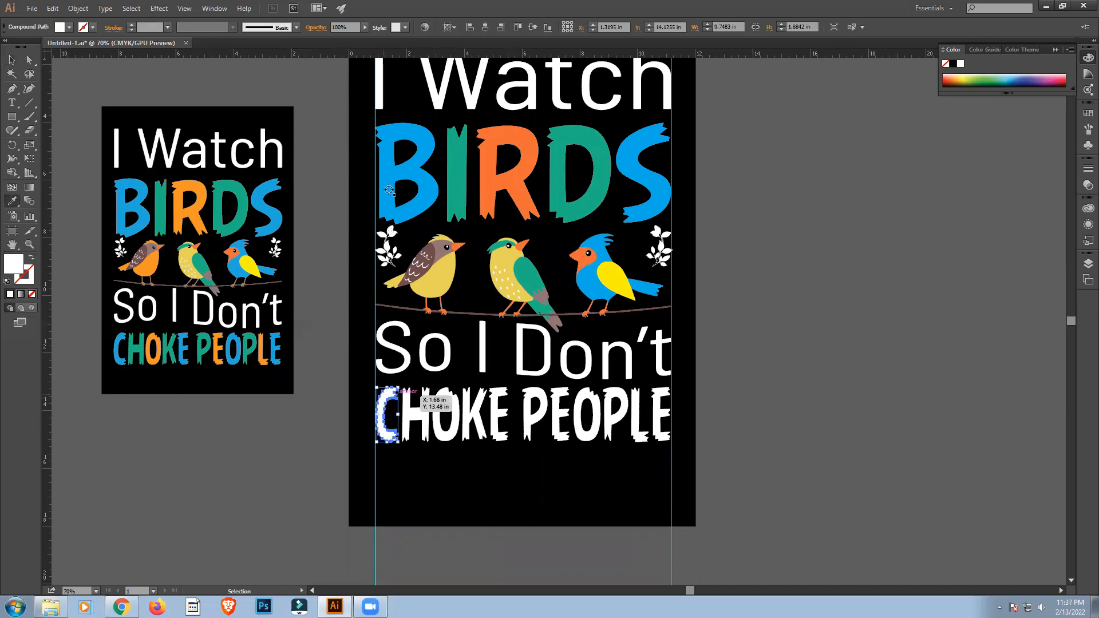
click(380, 183)
key(v)
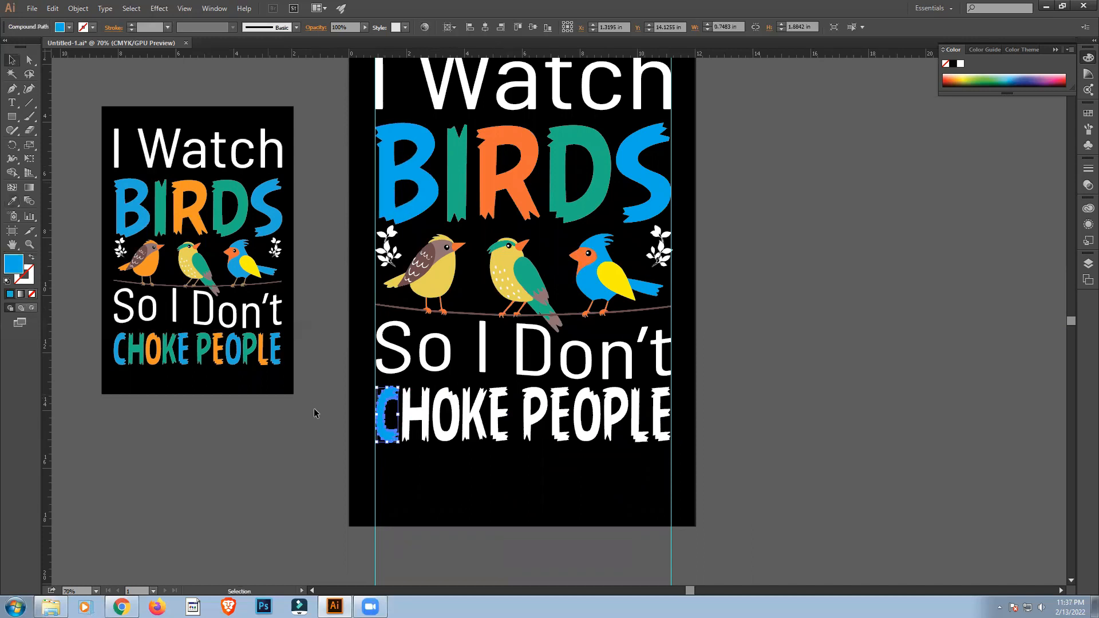
click(415, 414)
key(i)
click(459, 184)
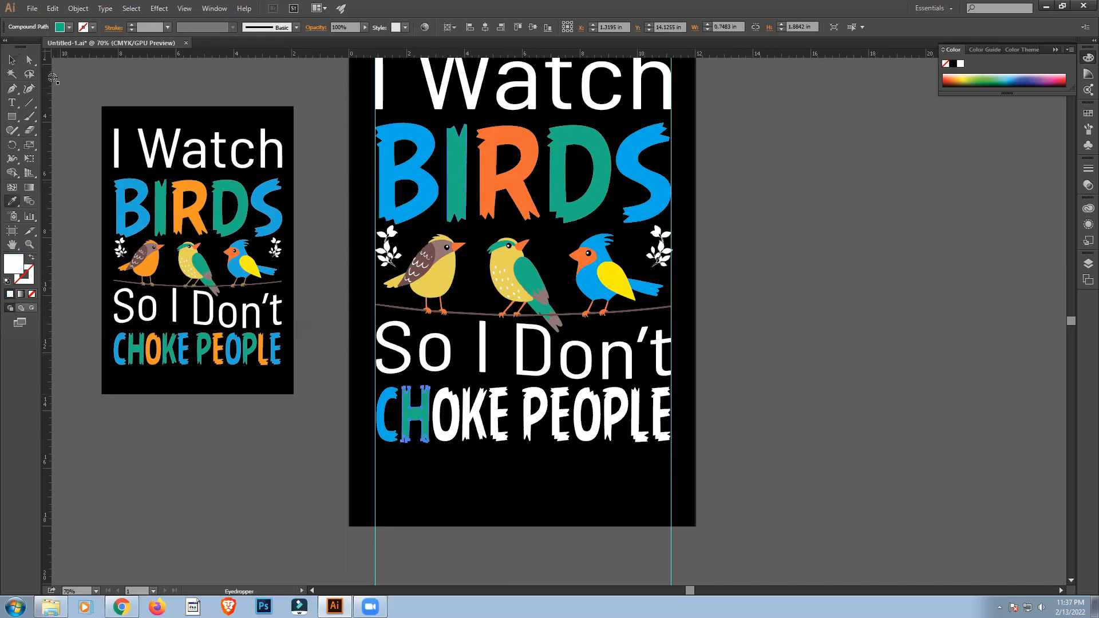
key(v)
Colour the O of "CHOKE" orange and the K green, sampling the R and I of "BIRDS".
click(452, 399)
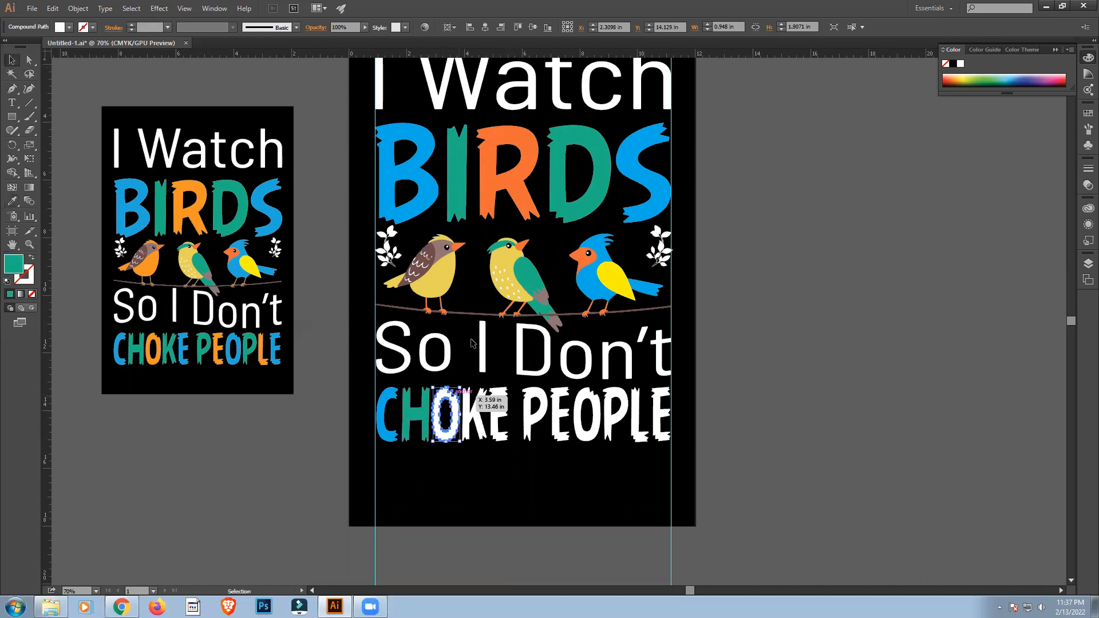
key(i)
click(485, 161)
click(12, 59)
click(470, 415)
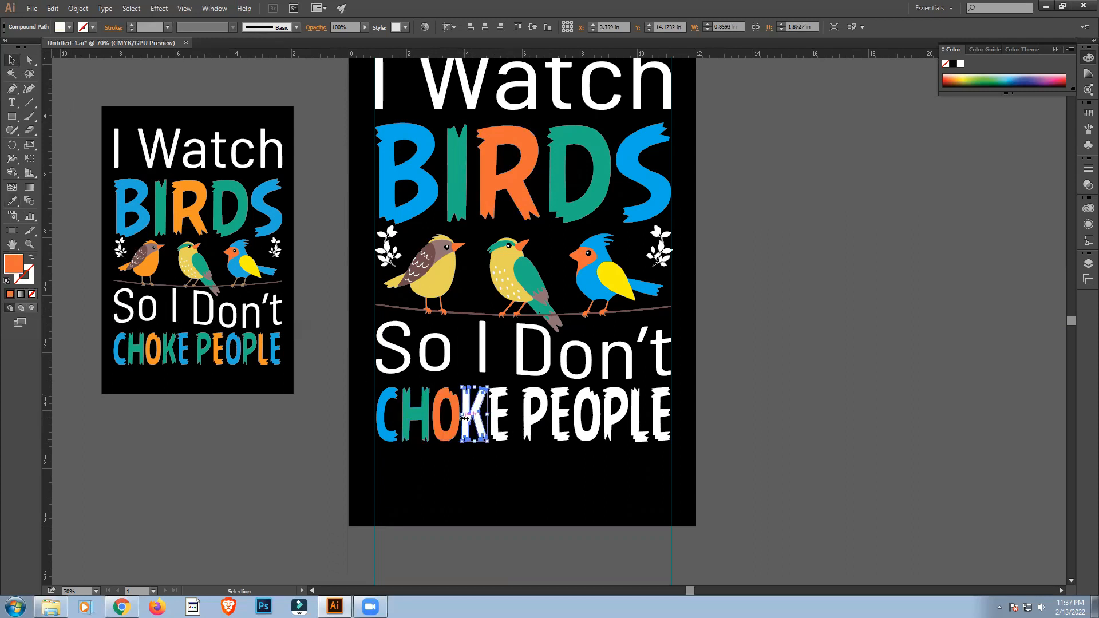
key(i)
click(460, 178)
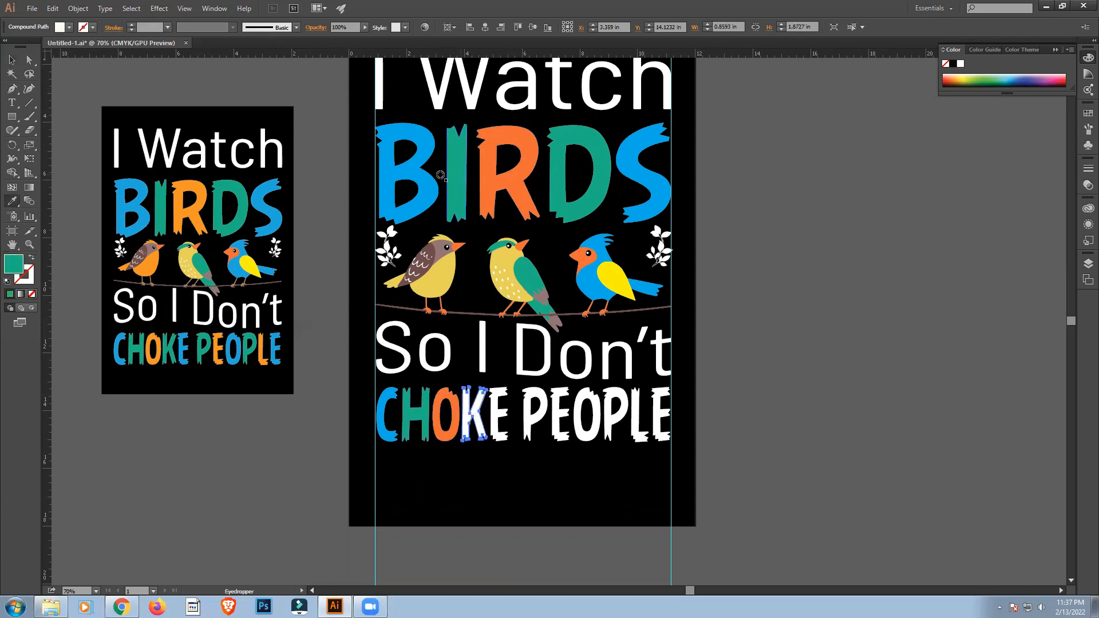
click(12, 59)
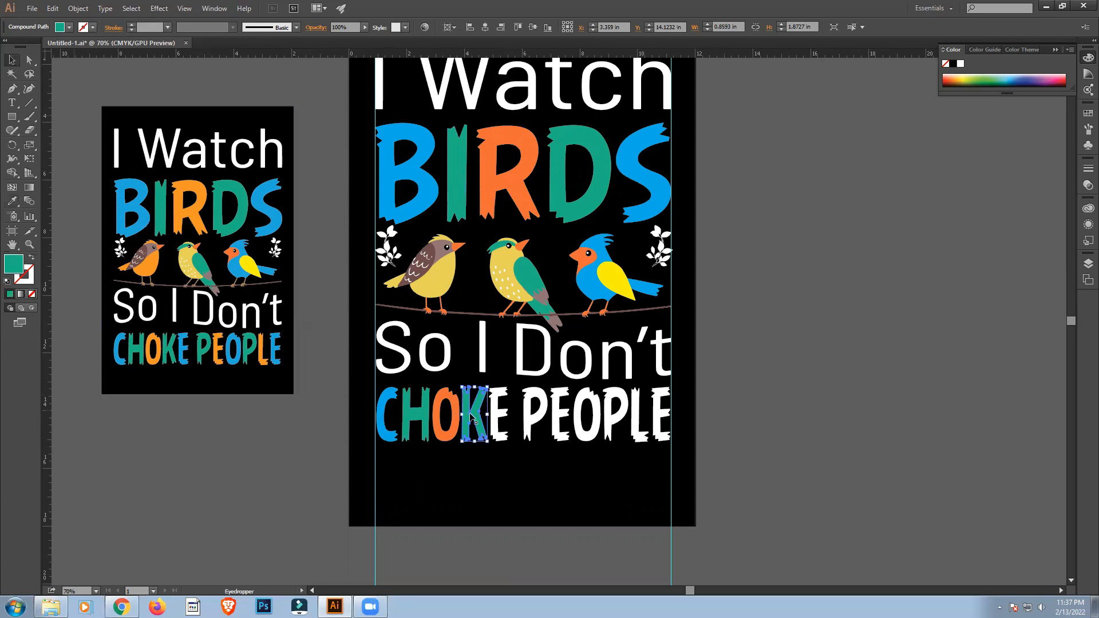
Colour the E of "CHOKE" with the blue sampled from the B of "BIRDS".
click(502, 423)
key(i)
click(410, 189)
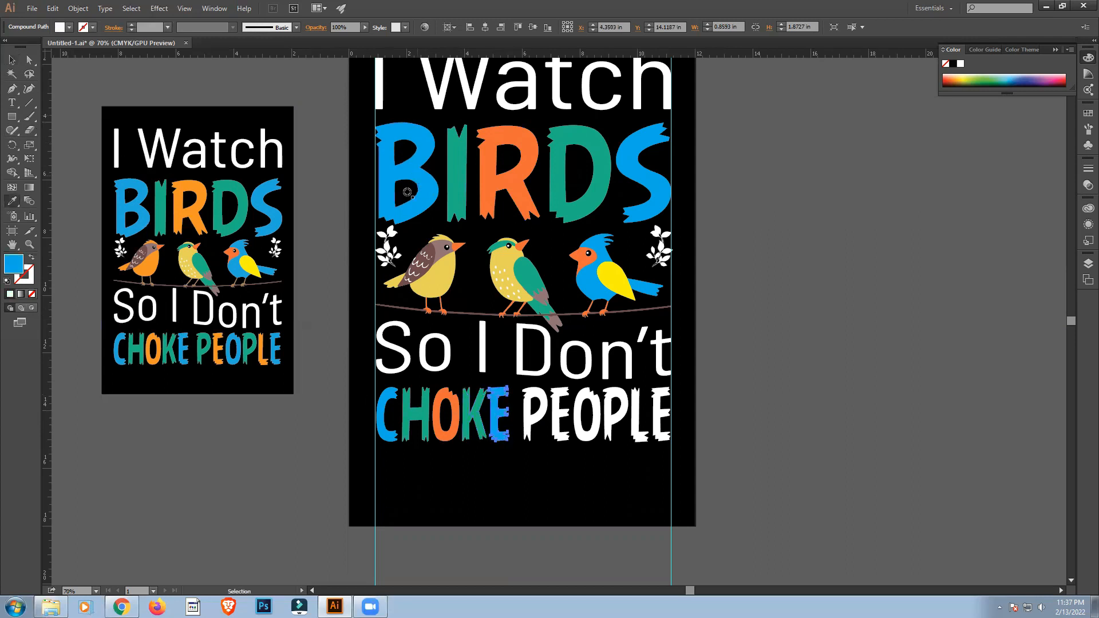
click(12, 60)
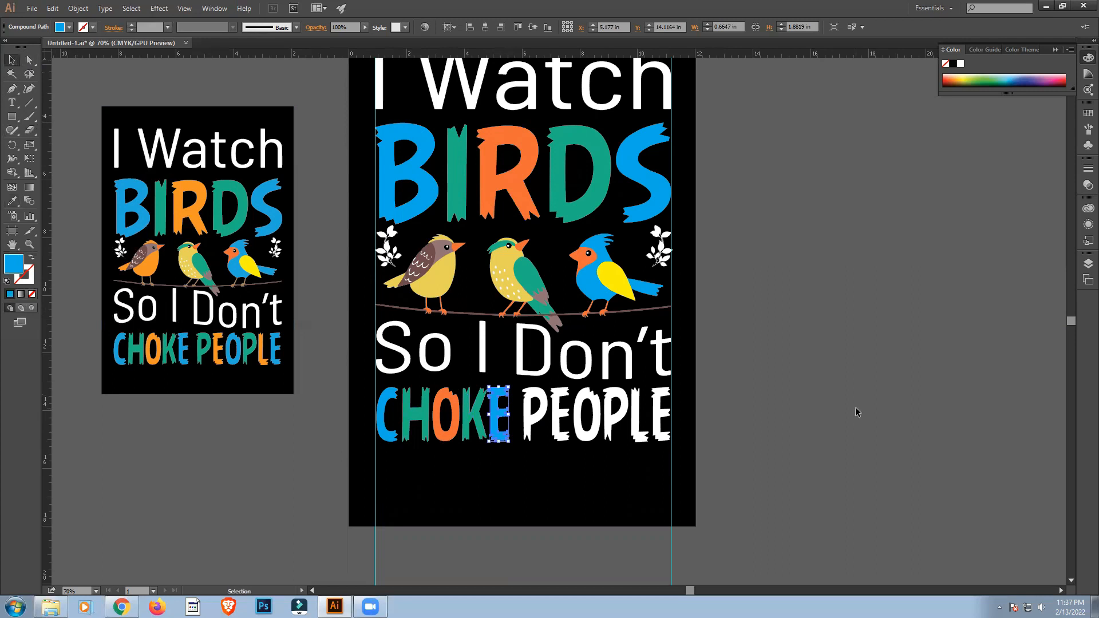
click(712, 404)
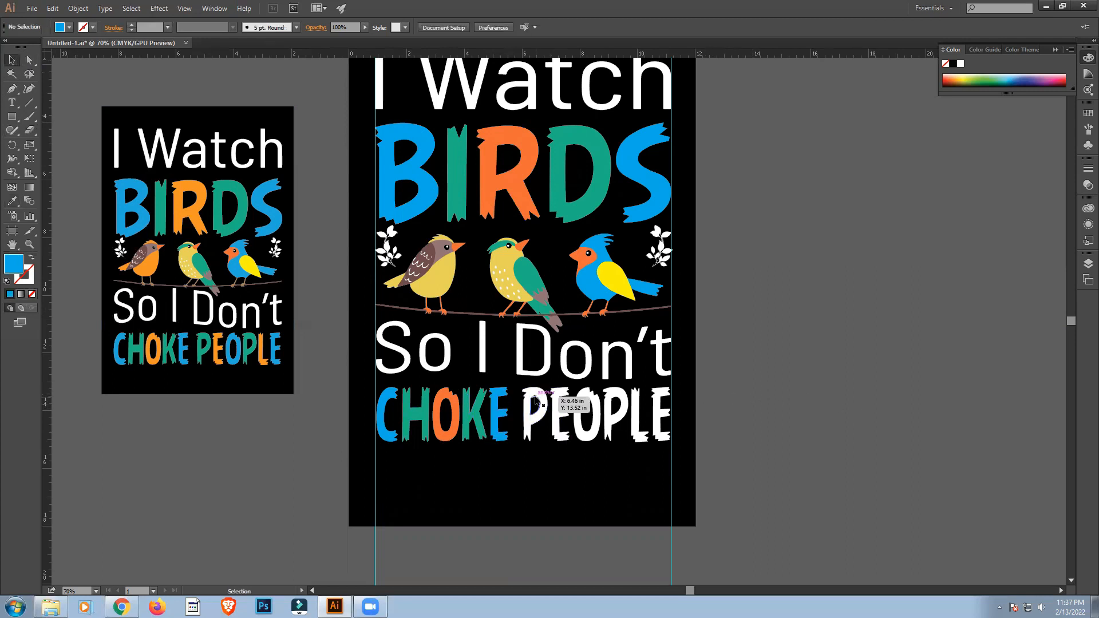
Colour the first P of "PEOPLE" green and the first E orange, sampling the D and R of "BIRDS".
click(537, 401)
key(i)
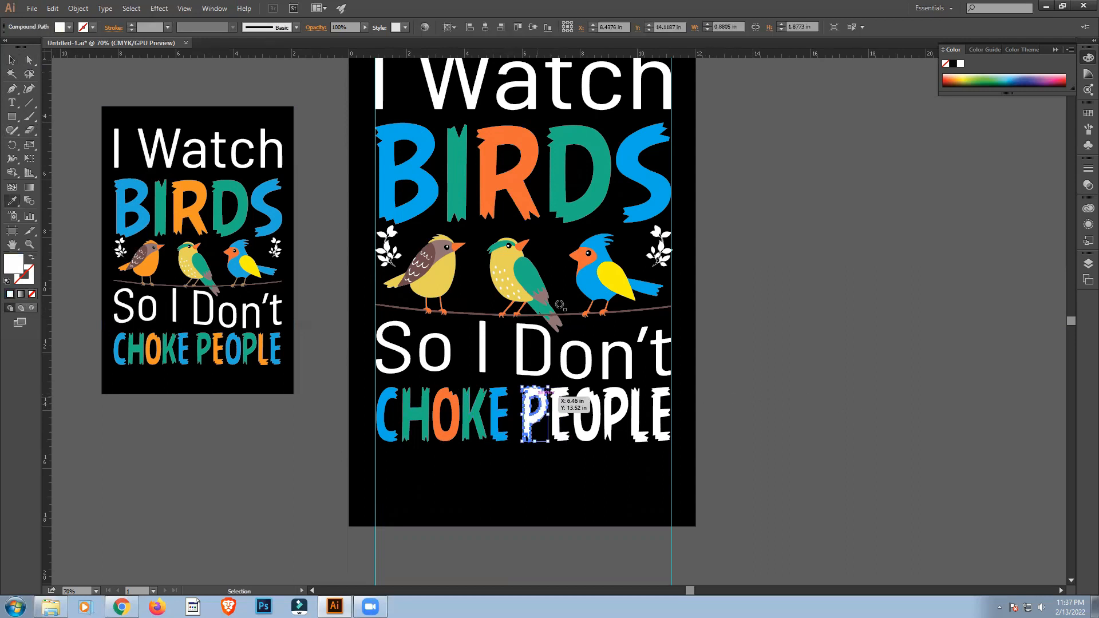
click(559, 166)
click(11, 60)
click(561, 423)
click(517, 195)
click(11, 60)
Colour the O of "PEOPLE" blue and the second P green, sampling the S and D of "BIRDS".
click(587, 413)
key(i)
click(627, 172)
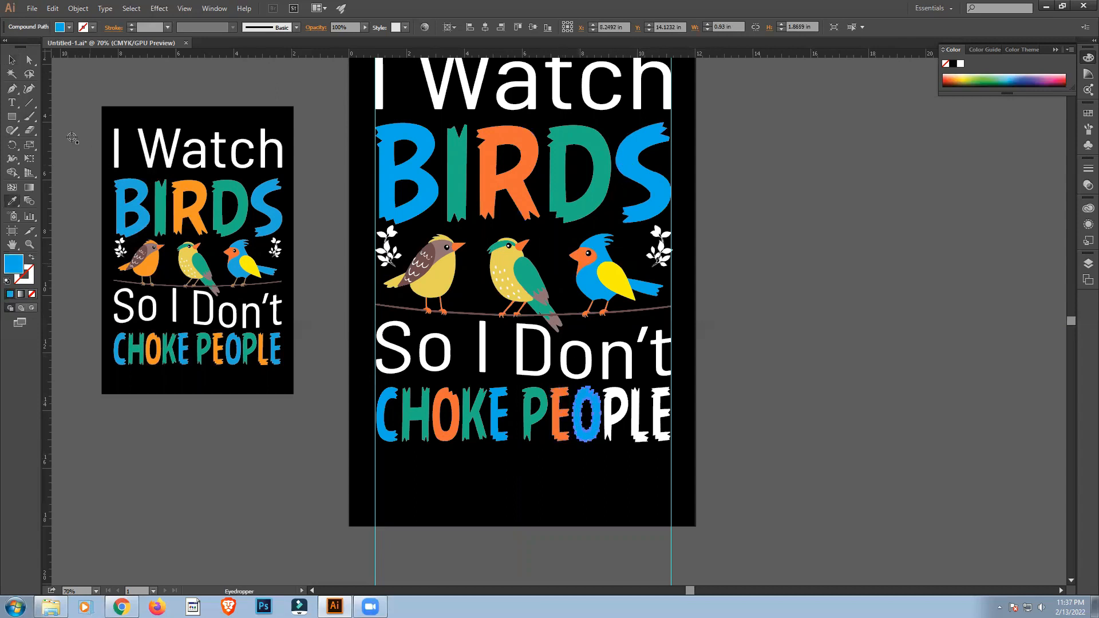
click(11, 60)
click(618, 418)
key(i)
click(575, 172)
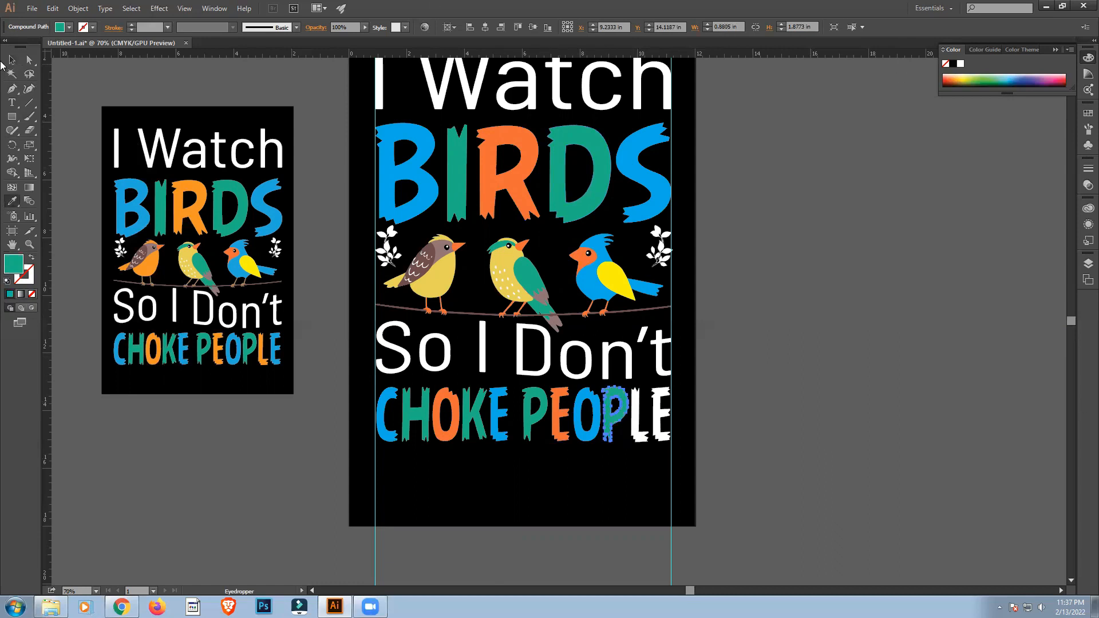
click(12, 60)
Colour the L of "PEOPLE" orange and the final E blue, sampling the R and B of "BIRDS".
click(640, 440)
key(i)
click(494, 133)
click(12, 60)
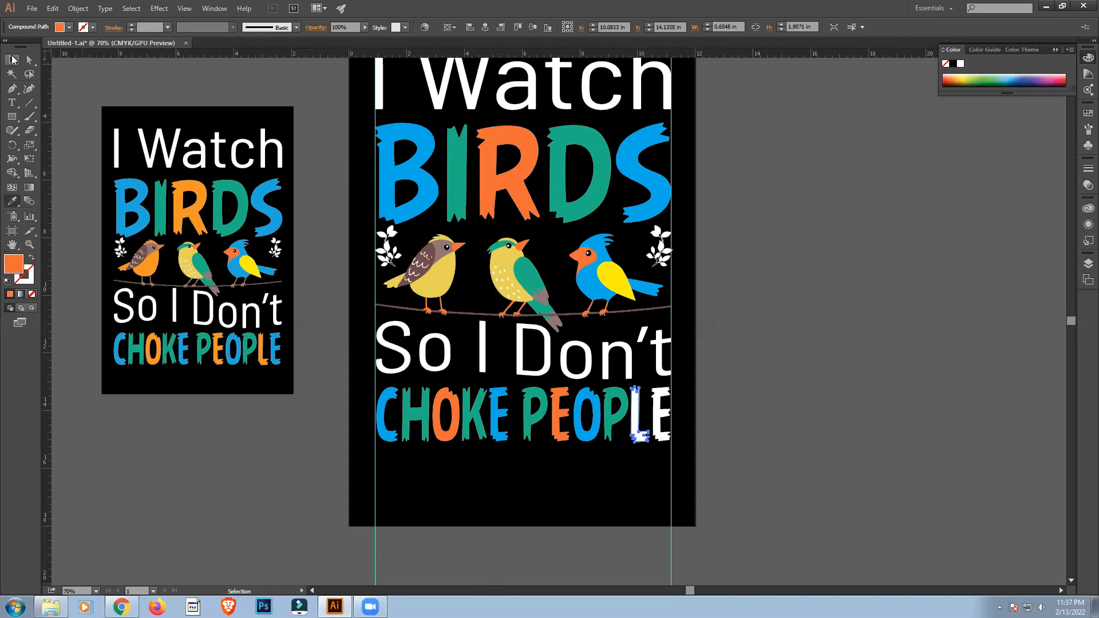
key(i)
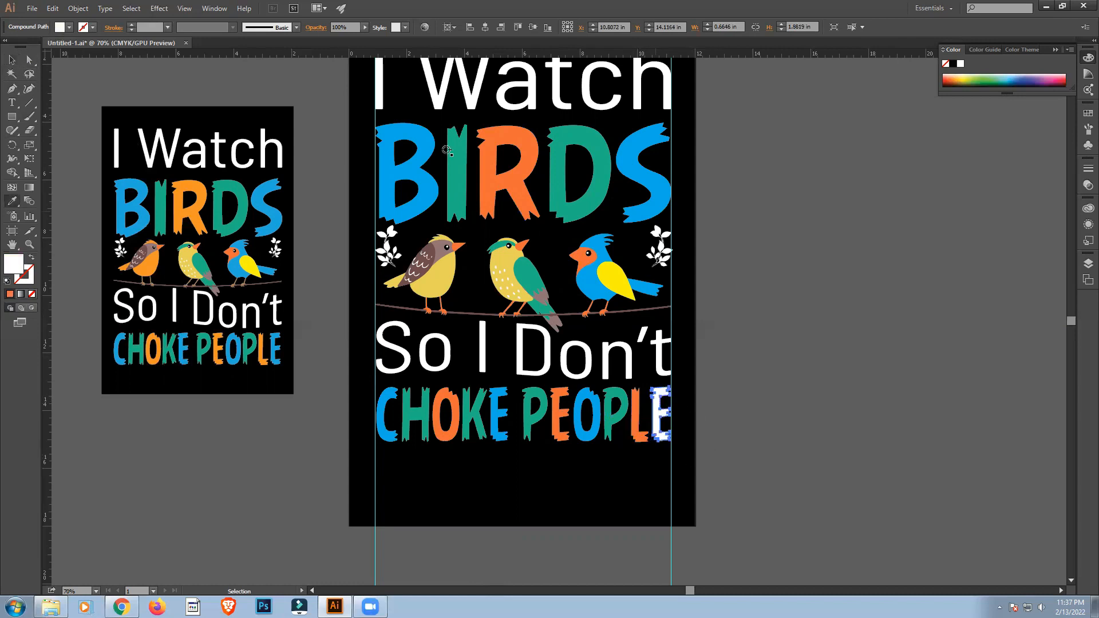
click(422, 139)
key(v)
scroll(897, 479, up, 3)
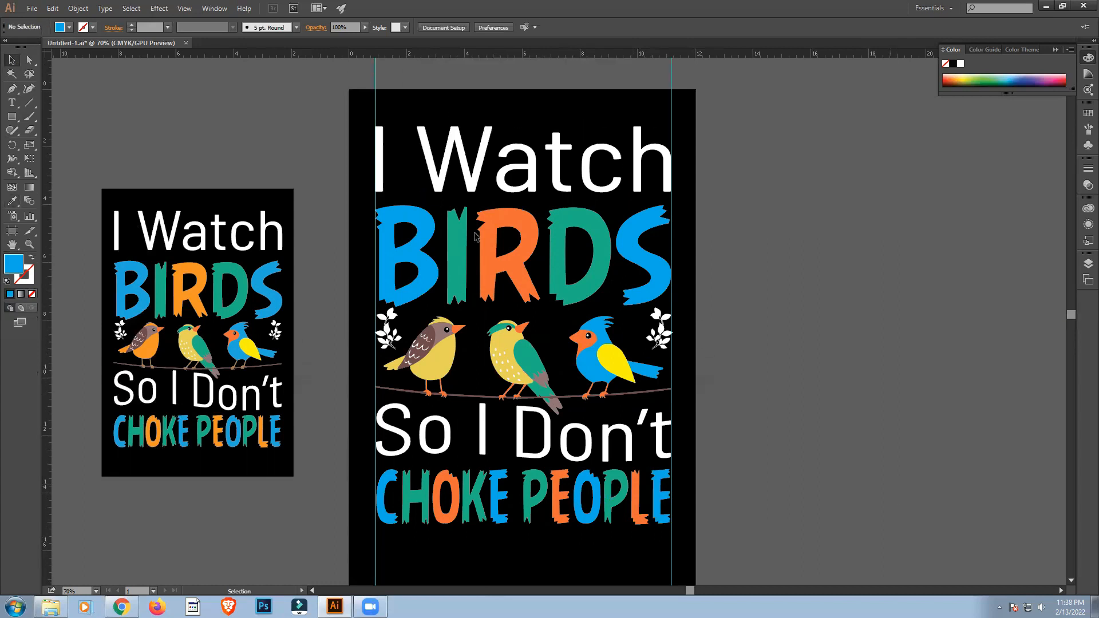
drag(331, 127, 718, 537)
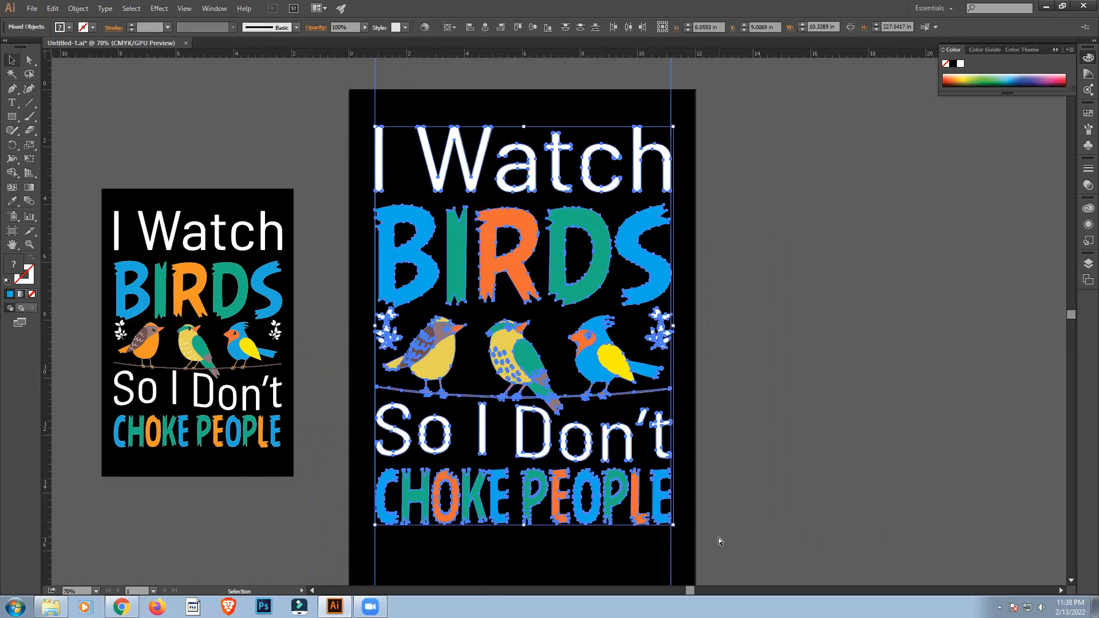
key(ctrl+g)
click(763, 517)
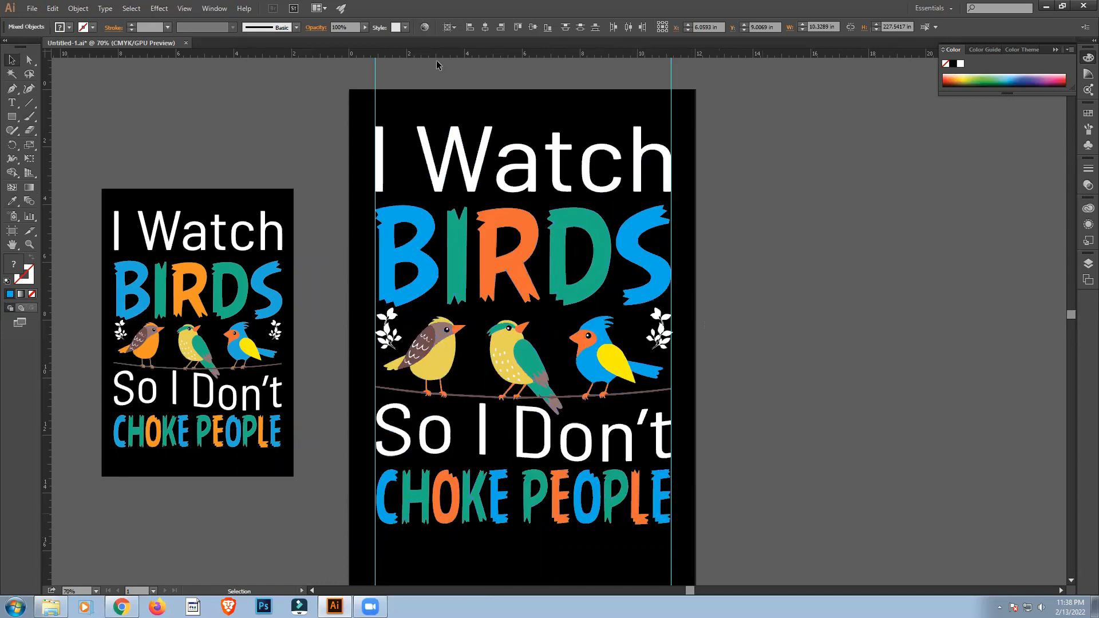
Delete the two vertical guides and group all the lettering, birds and leaf sprigs of the design.
drag(368, 76, 706, 81)
key(Delete)
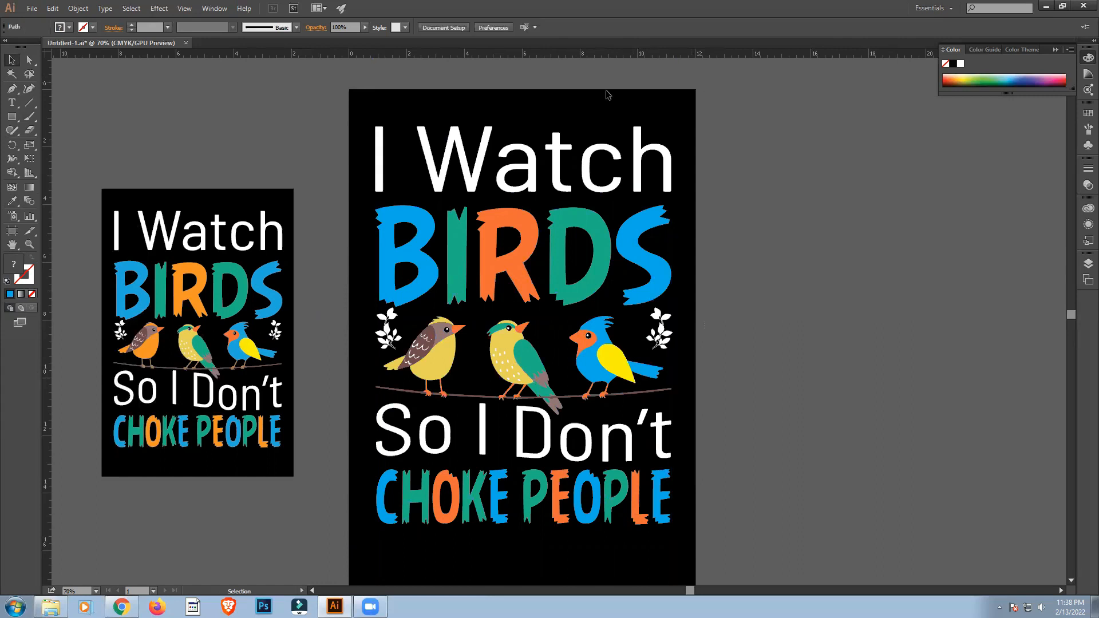
drag(352, 116, 690, 546)
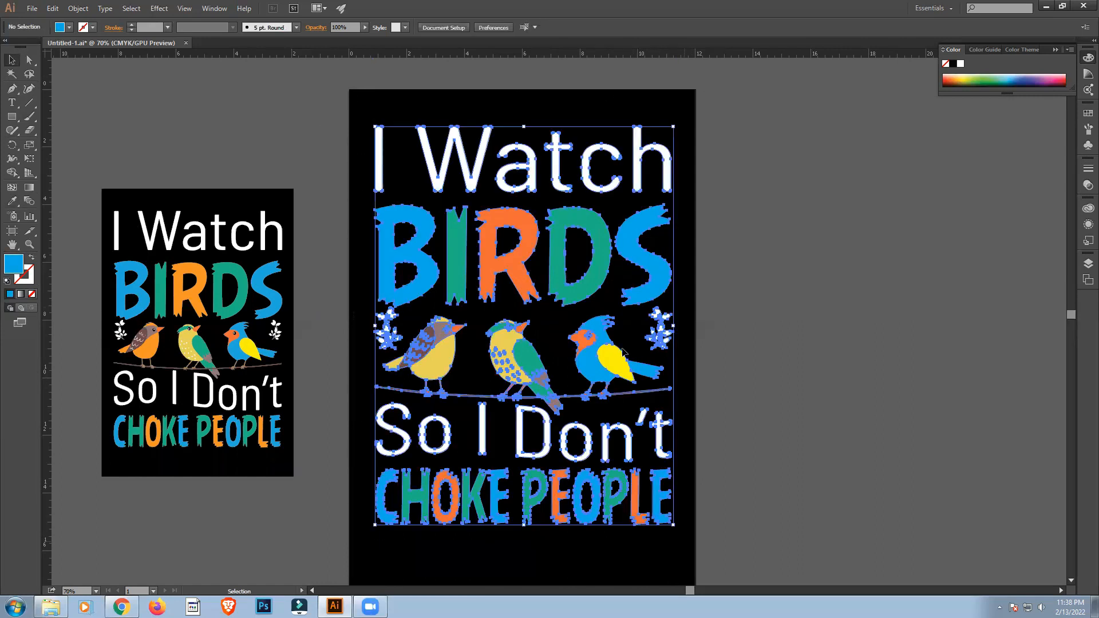
right_click(630, 290)
click(658, 344)
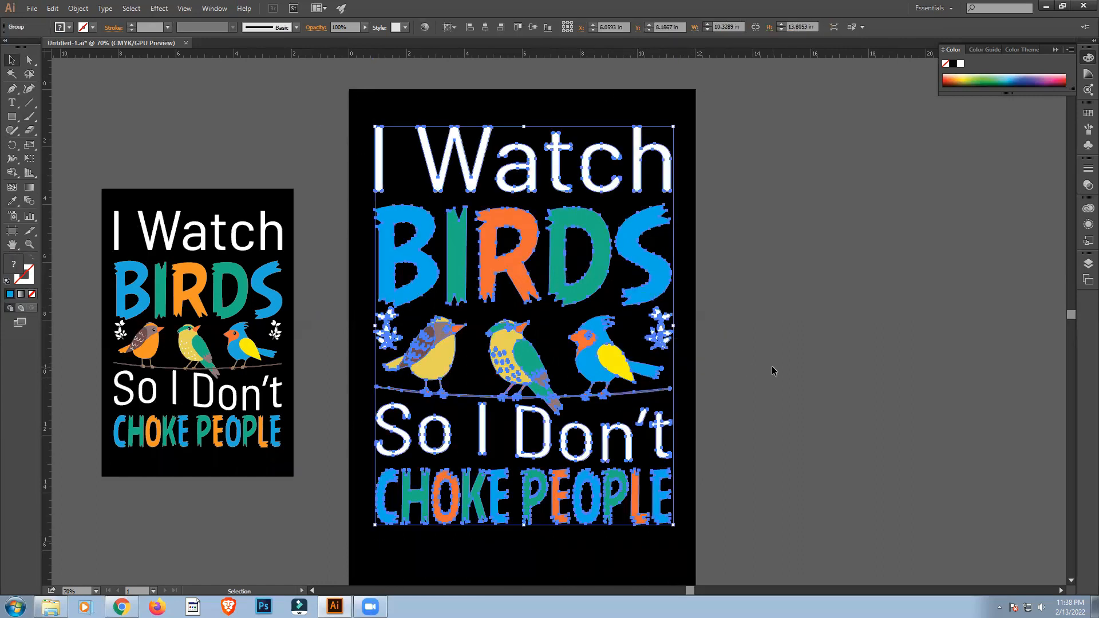
click(770, 369)
Centre the grouped design horizontally and vertically on the artboard.
click(588, 253)
click(532, 28)
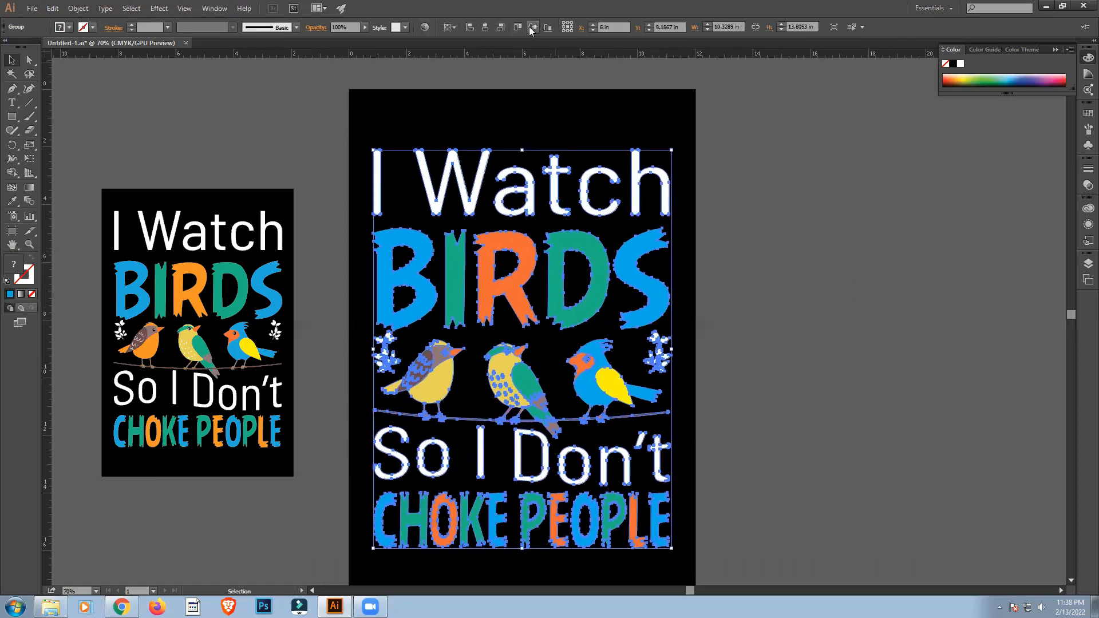
click(743, 365)
scroll(742, 359, down, 2)
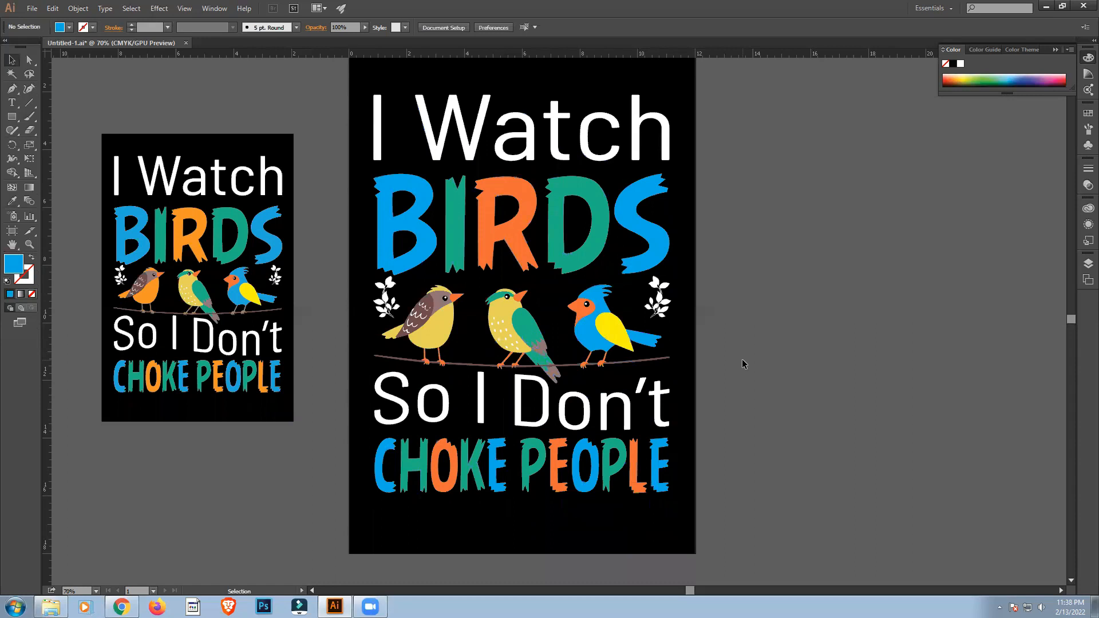
scroll(584, 361, up, 1)
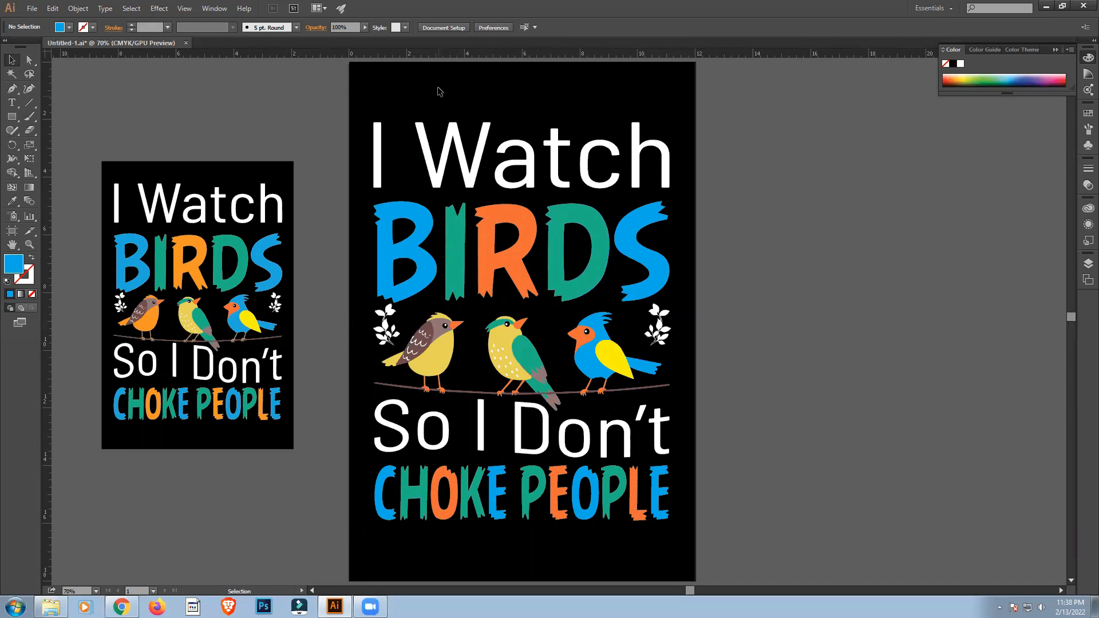
Delete the black background rectangle behind the large design.
click(548, 116)
click(779, 241)
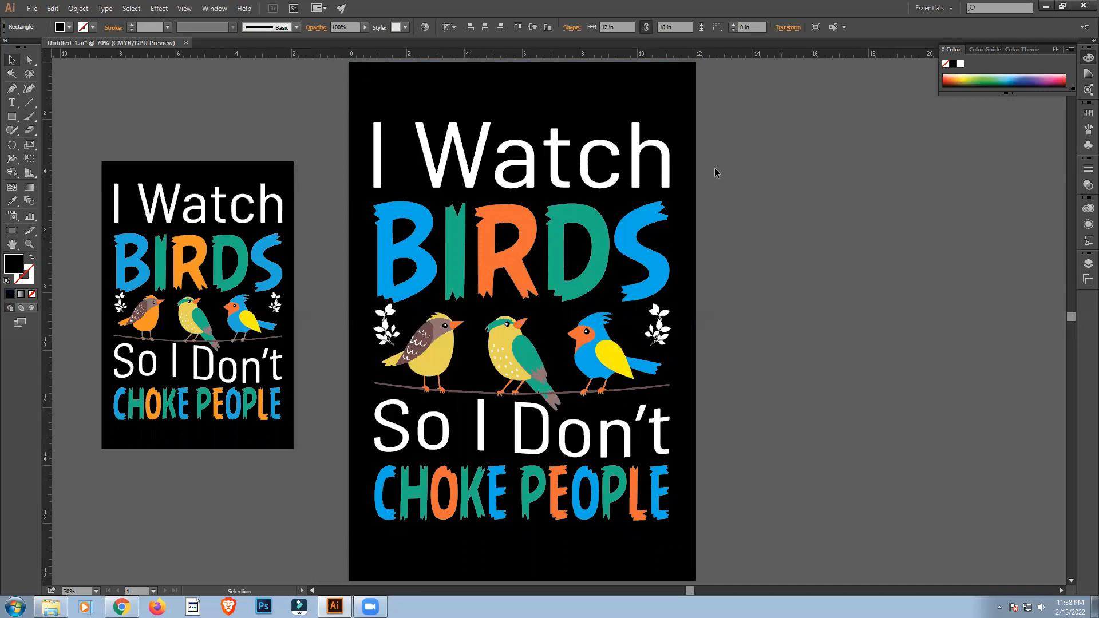
click(659, 90)
key(Delete)
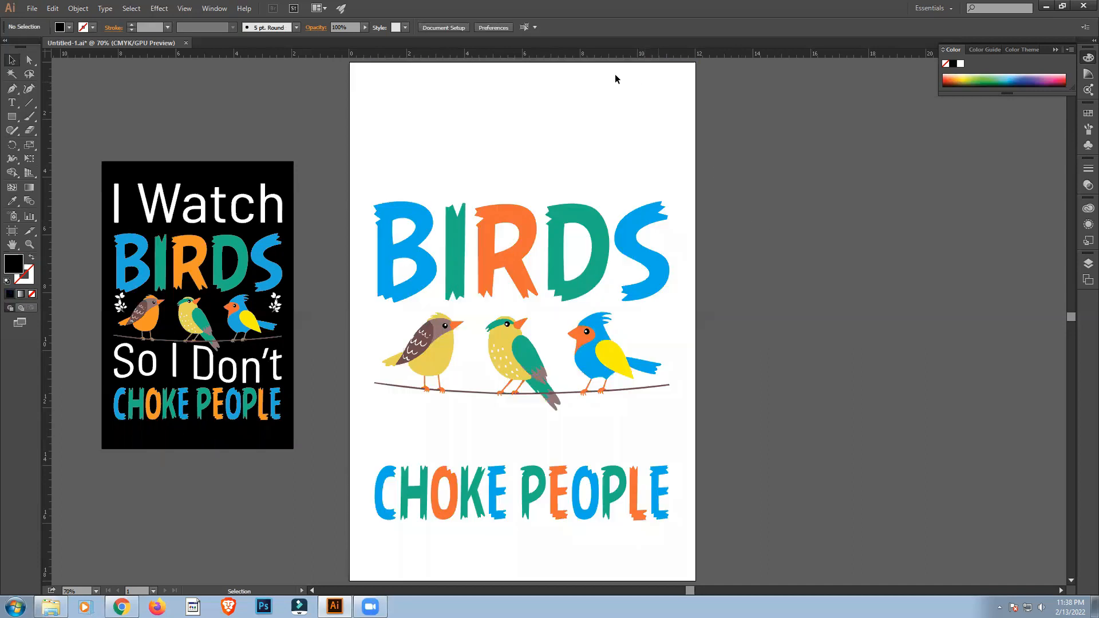
Preview the design as a transparent PNG-24 web export and close the preview without saving.
click(33, 9)
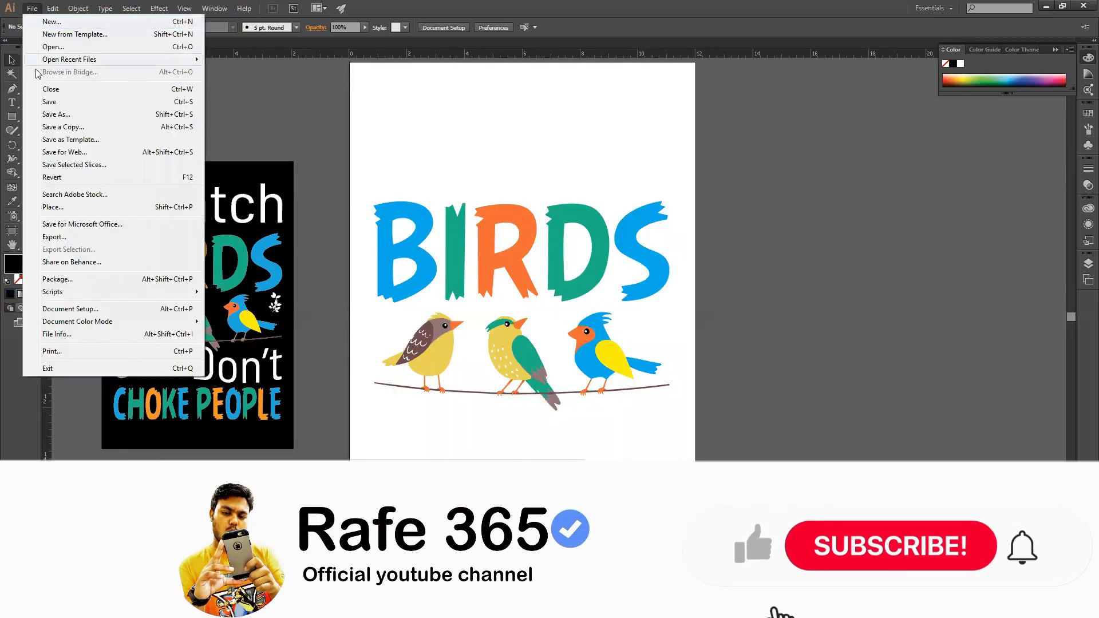
click(64, 152)
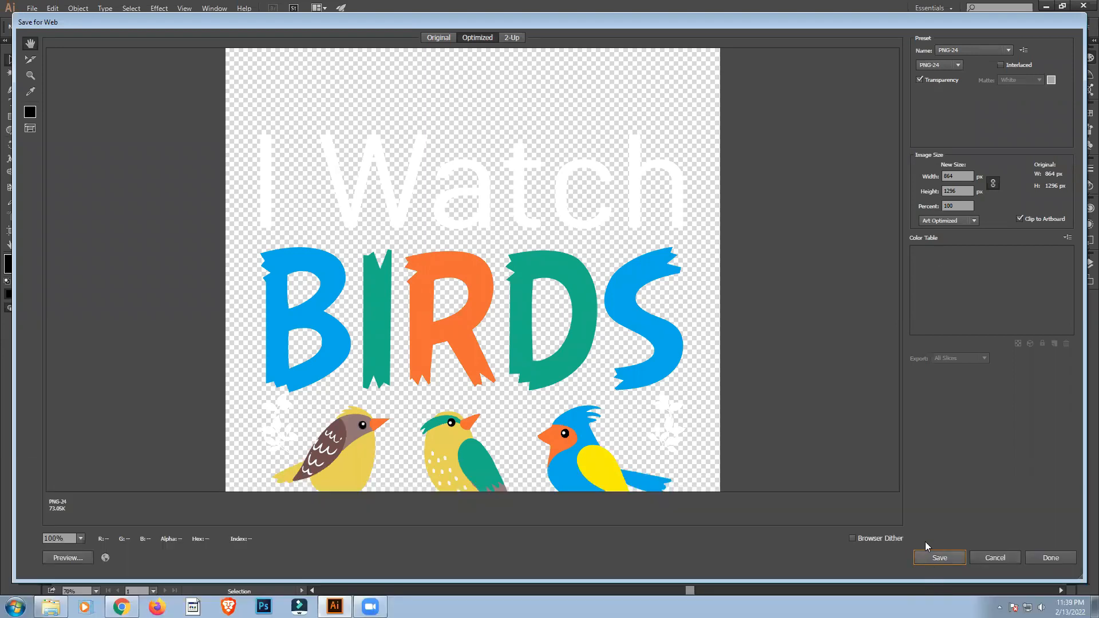
click(1073, 23)
Select the grouped design and create a new document 2000 px wide and 2000 px high.
drag(320, 68, 651, 485)
click(32, 8)
click(41, 23)
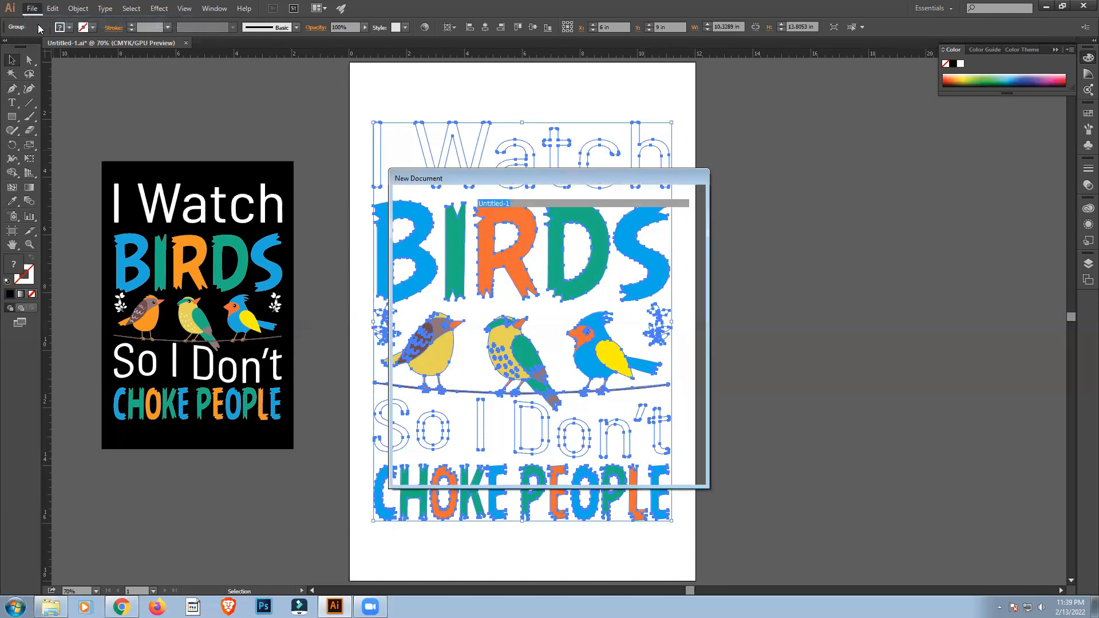
click(630, 296)
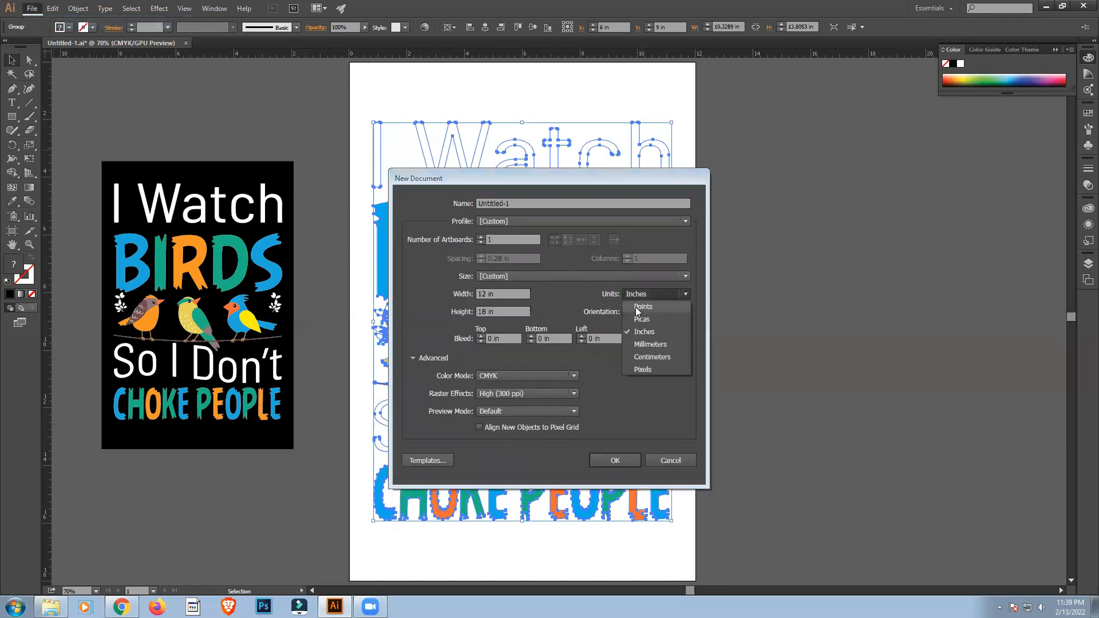
click(642, 370)
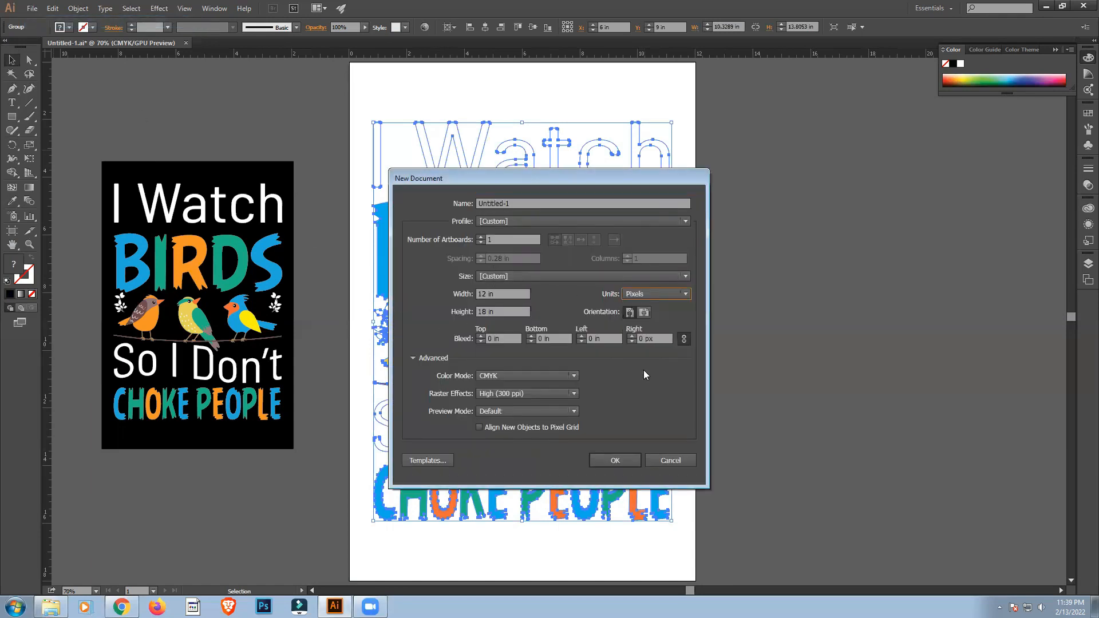
double_click(479, 293)
text(2000)
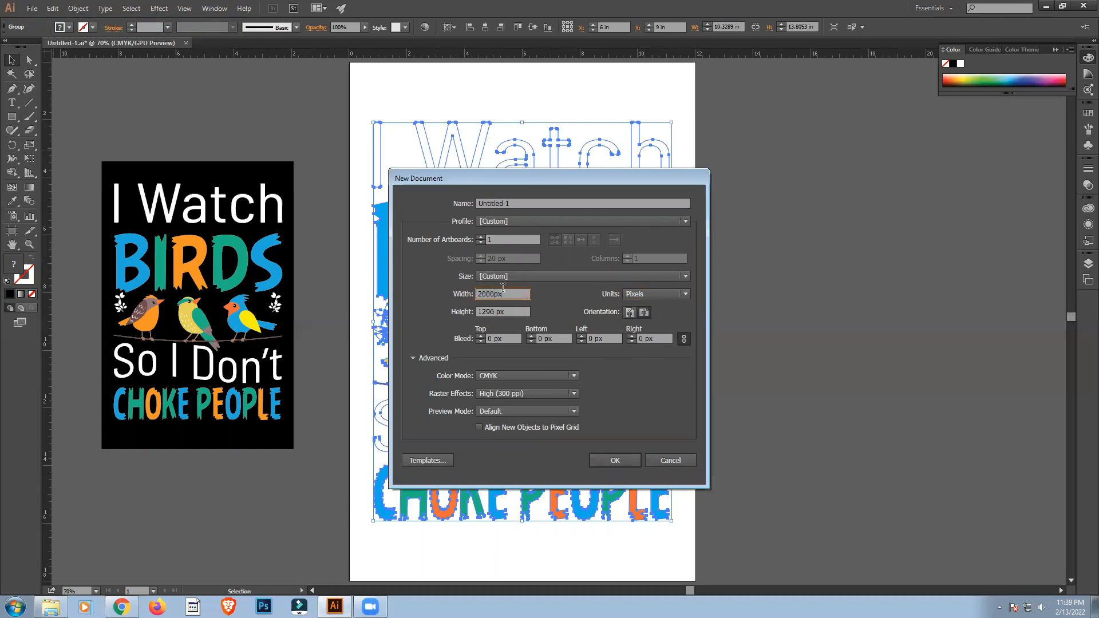
double_click(491, 309)
text(2000)
click(605, 464)
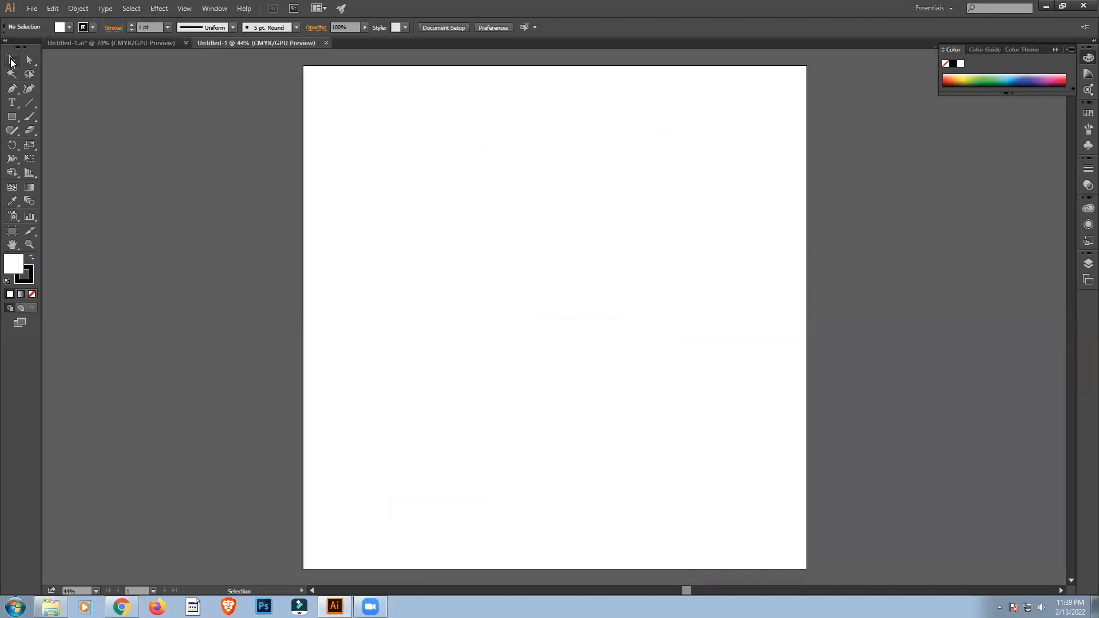
Copy the grouped design into the new document, centre it on the artboard and scale it proportionally to about 1384 by 1850 px.
click(116, 42)
drag(376, 153, 498, 279)
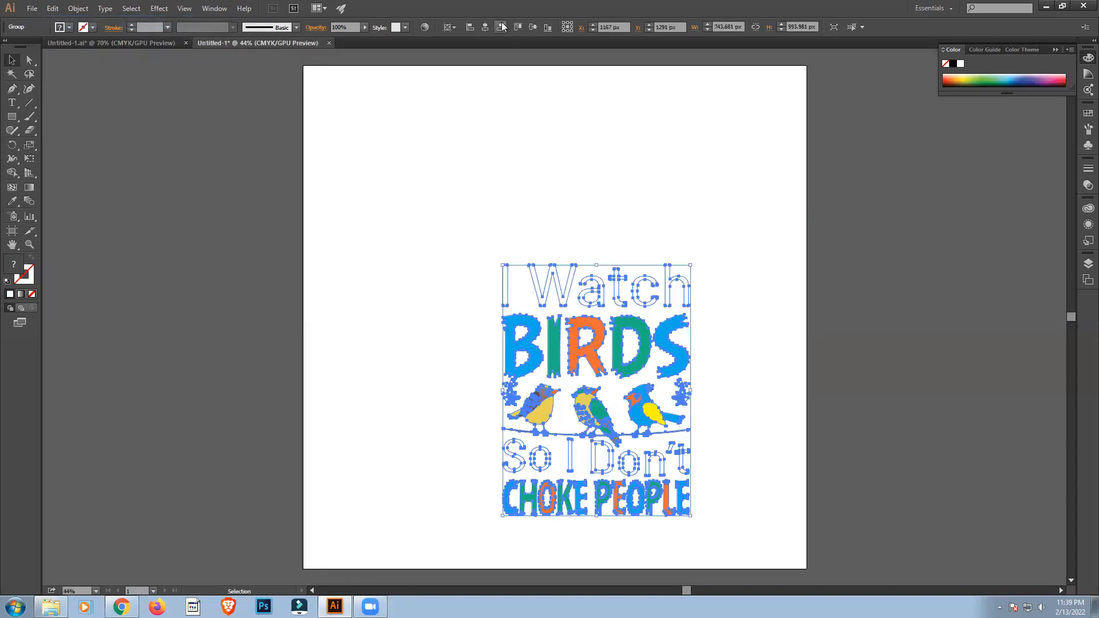
click(486, 26)
click(532, 27)
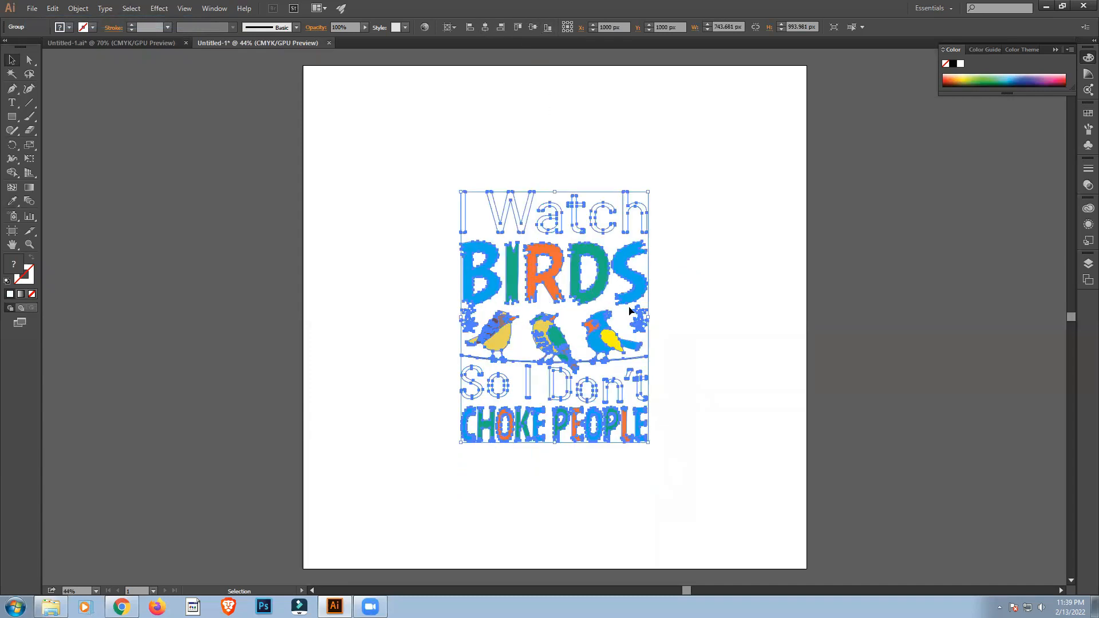
drag(648, 321, 728, 350)
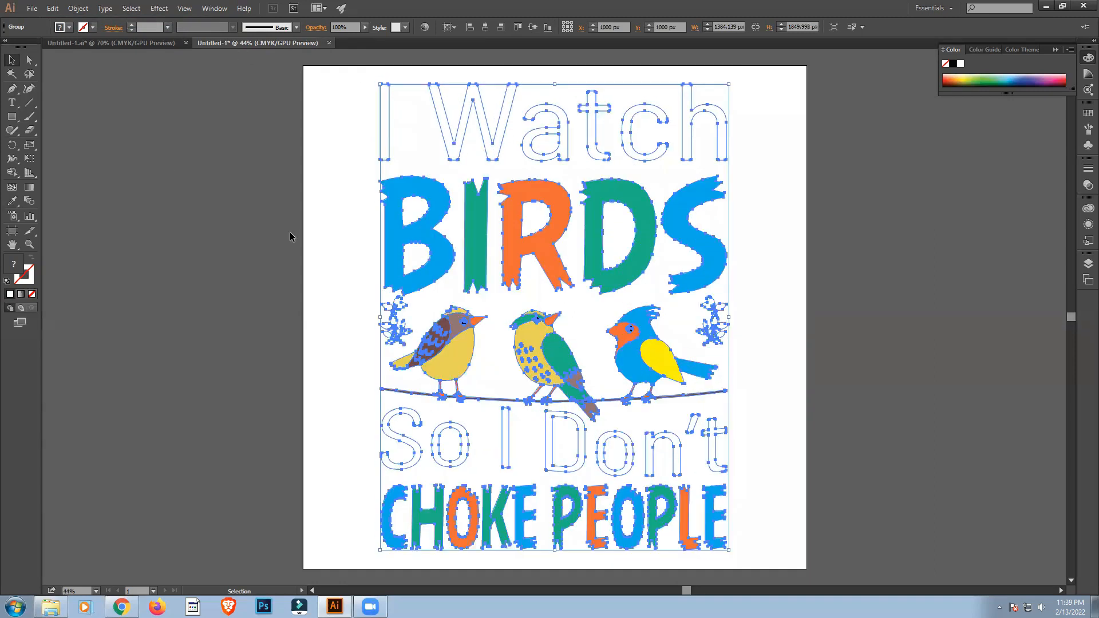
Preview the 2000 by 2000 px document's transparent PNG-24 web export and cancel it.
click(32, 8)
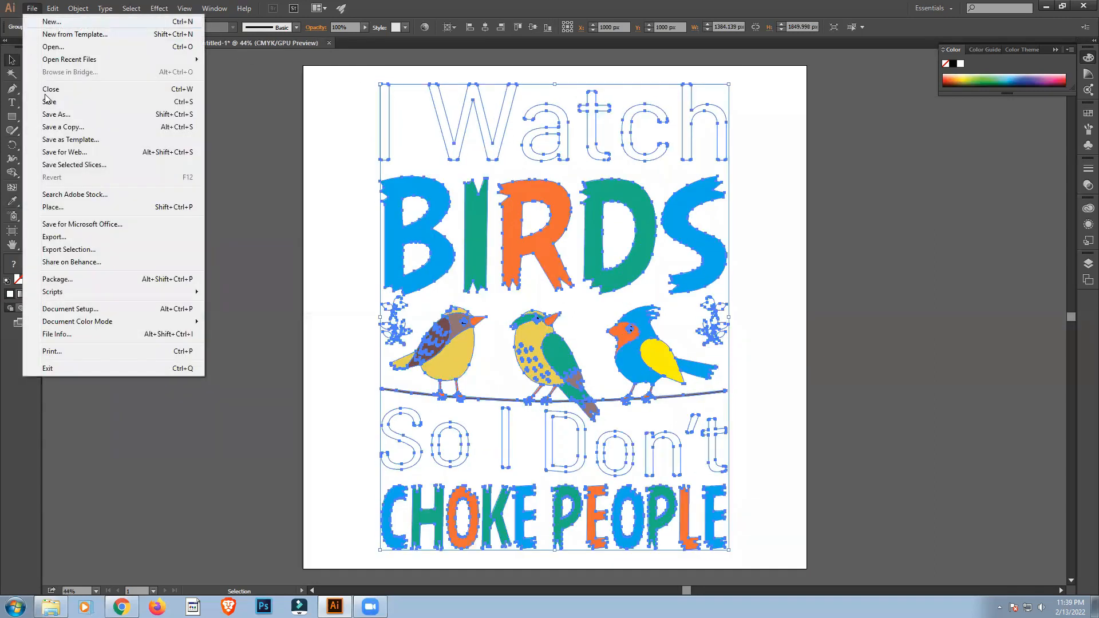
click(80, 153)
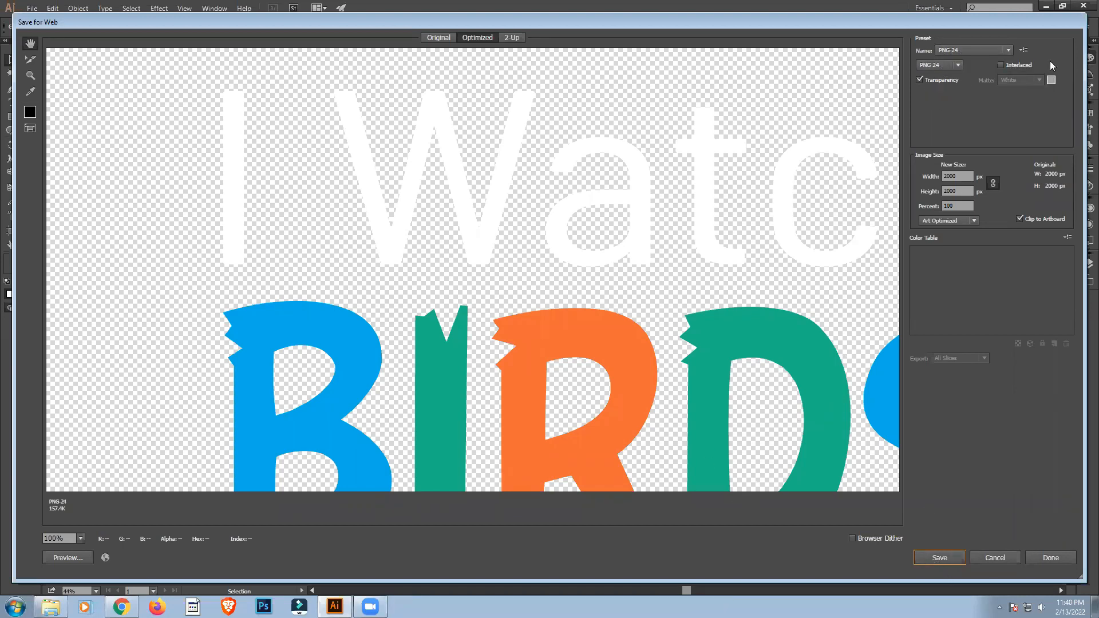
click(1003, 562)
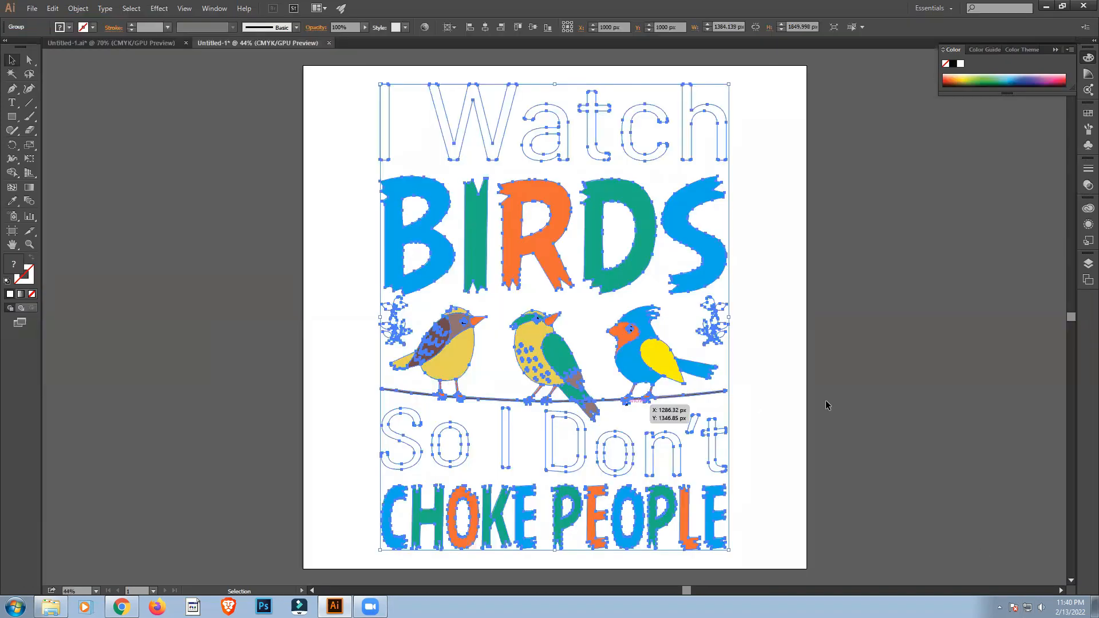
Close the 2000 by 2000 px document without saving it and deselect the design in the original file.
click(874, 405)
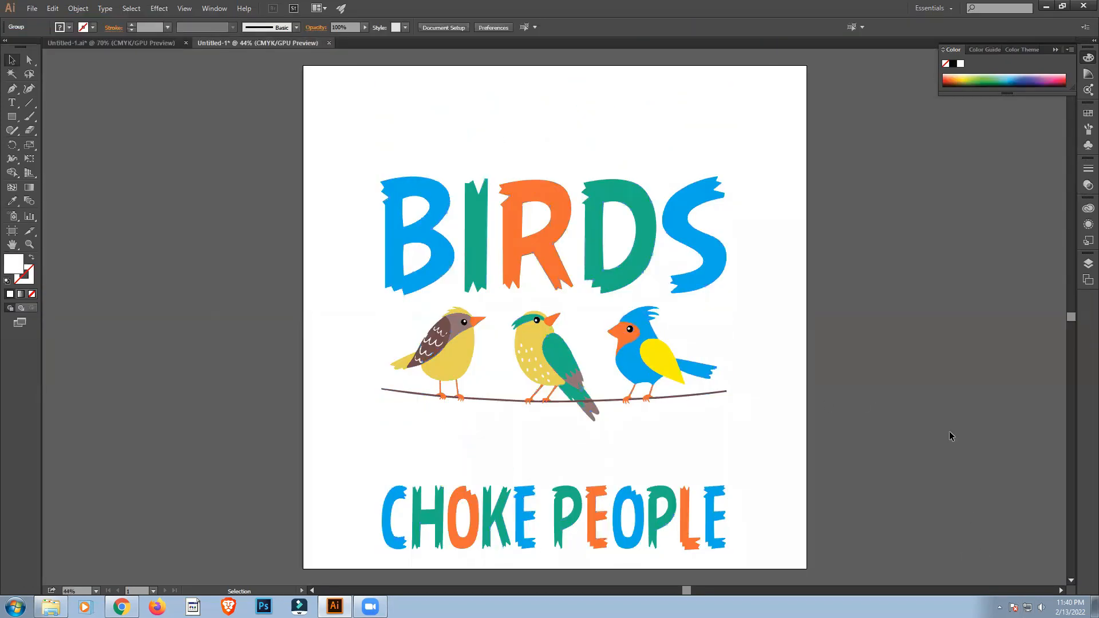
click(329, 43)
click(614, 321)
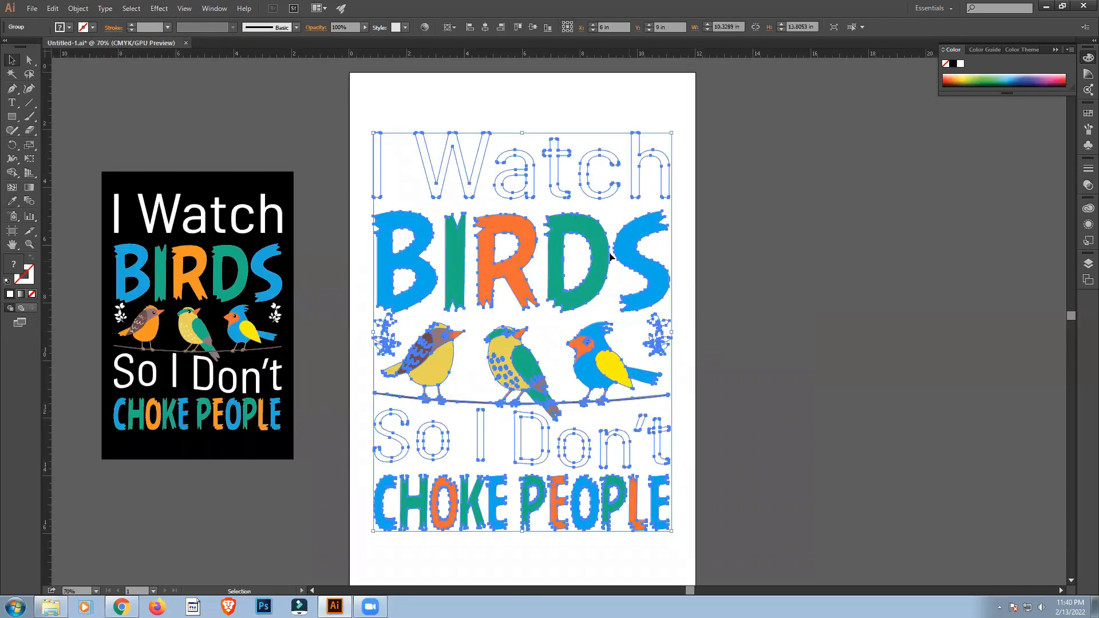
click(838, 308)
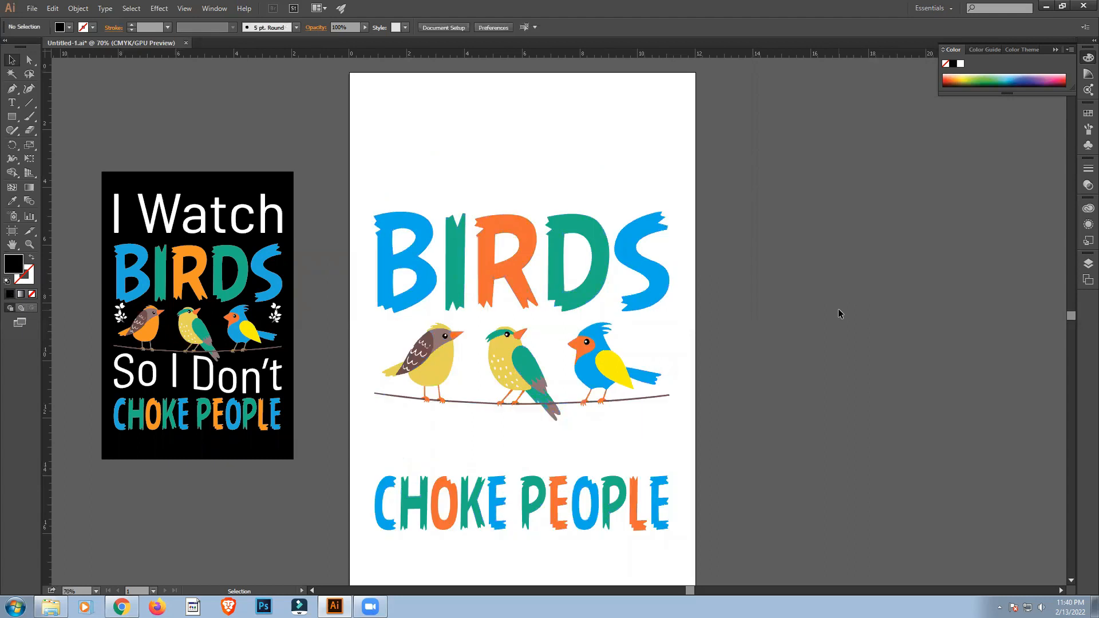